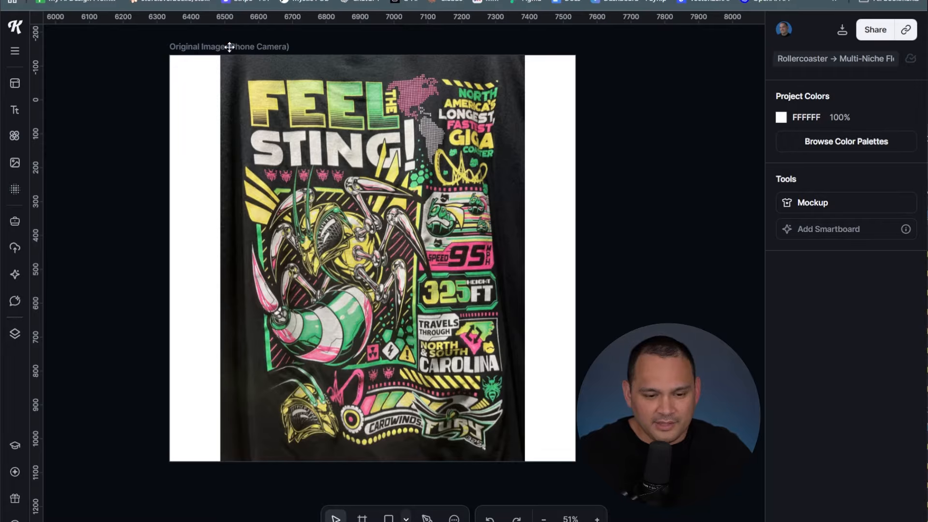
Add a Smartboard linked to the original phone camera image of the shirt
{"action": "left_click", "coordinate": [232, 47]}
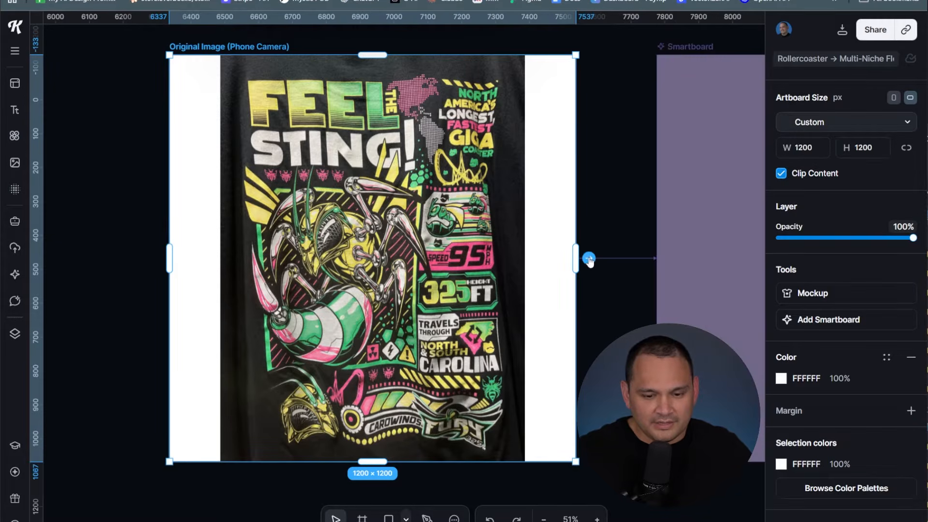
{"action": "left_click", "coordinate": [589, 259]}
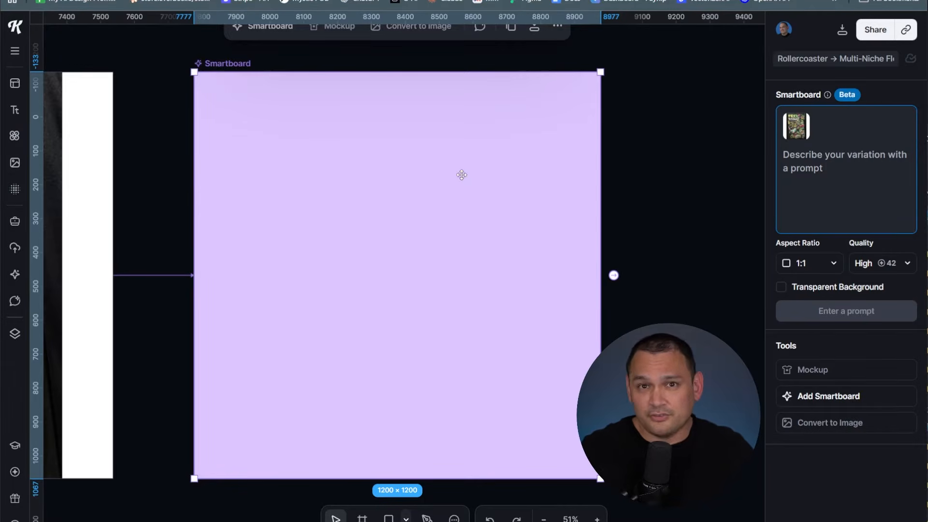
{"action": "left_click", "coordinate": [154, 177]}
{"action": "left_click_drag", "start_coordinate": [153, 177], "coordinate": [589, 161]}
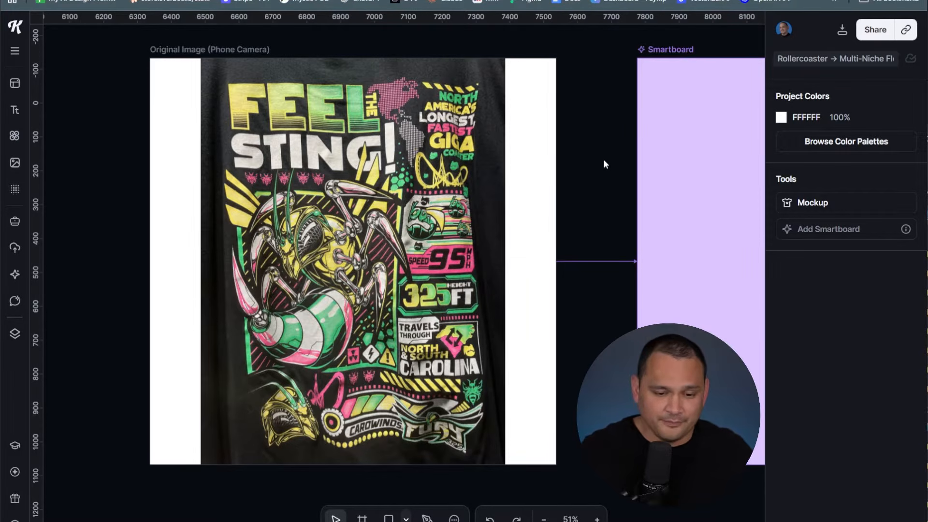
{"action": "left_click_drag", "start_coordinate": [604, 161], "coordinate": [243, 163]}
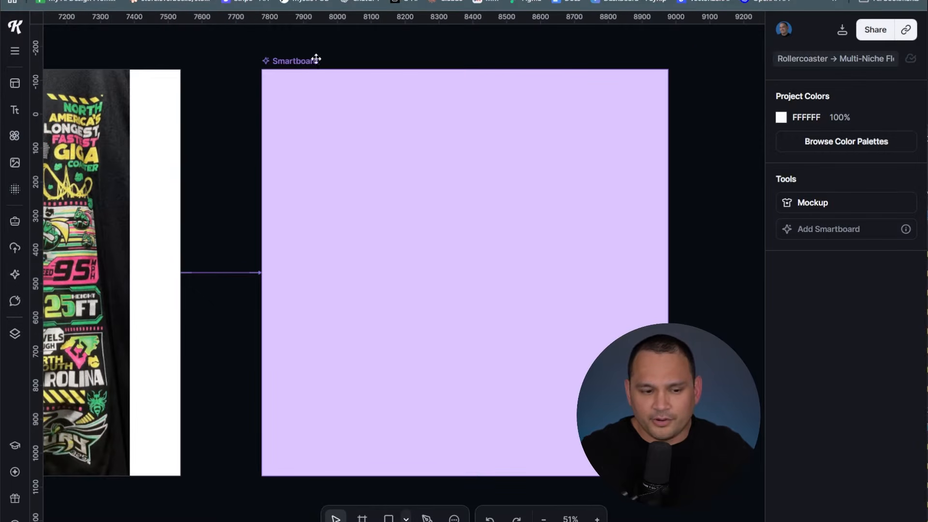
Generate the Smartboard at 2:3 with the prompt "Isolate this design on a flat black background, fix the lighting to be more evenly distributed"
{"action": "left_click", "coordinate": [299, 59]}
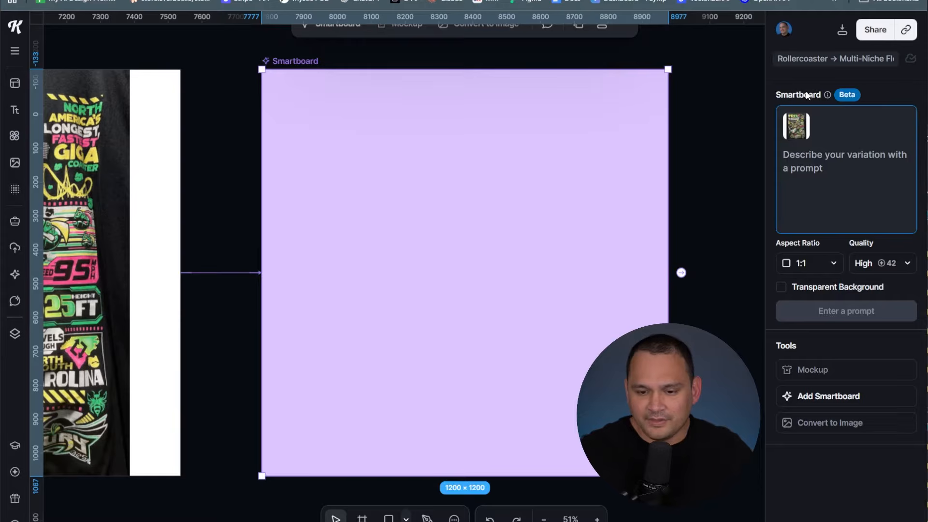
{"action": "left_click", "coordinate": [814, 178]}
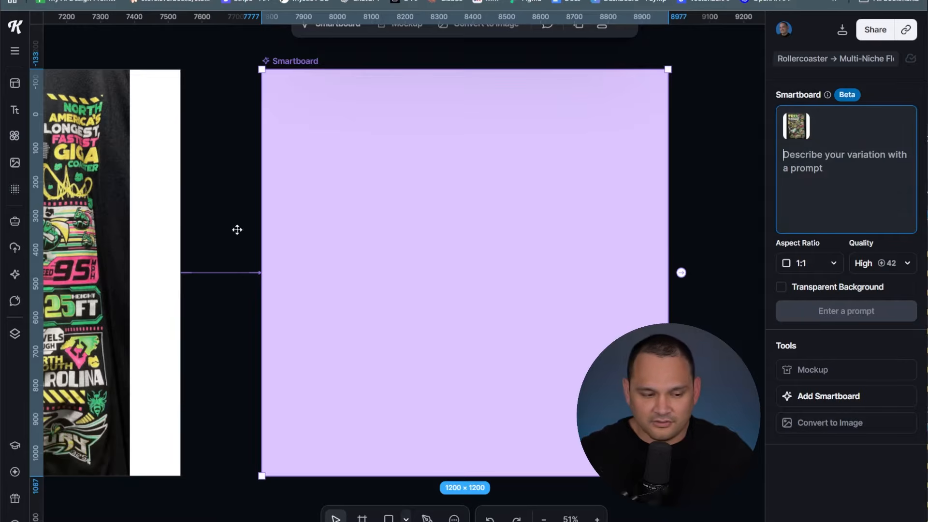
{"action": "left_click", "coordinate": [208, 180]}
{"action": "left_click_drag", "start_coordinate": [213, 179], "coordinate": [172, 174]}
{"action": "left_click", "coordinate": [242, 60]}
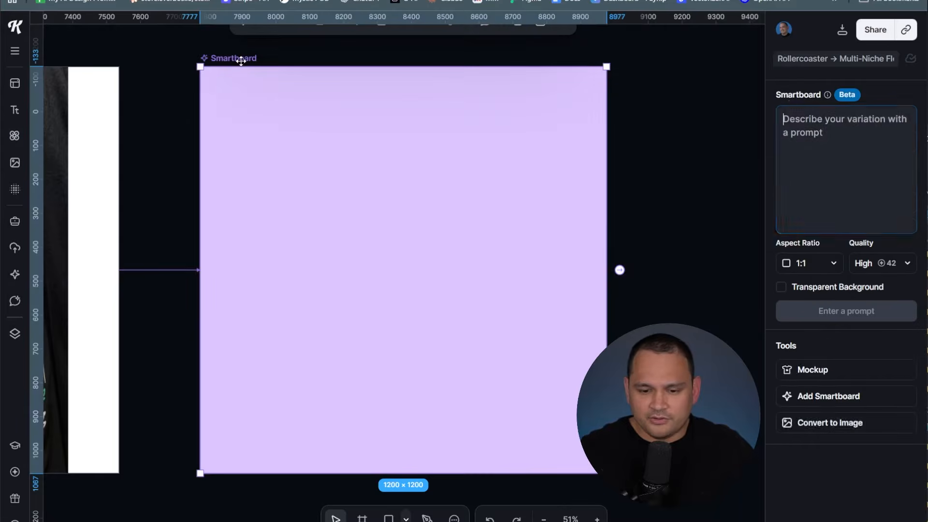
{"action": "left_click", "coordinate": [810, 265]}
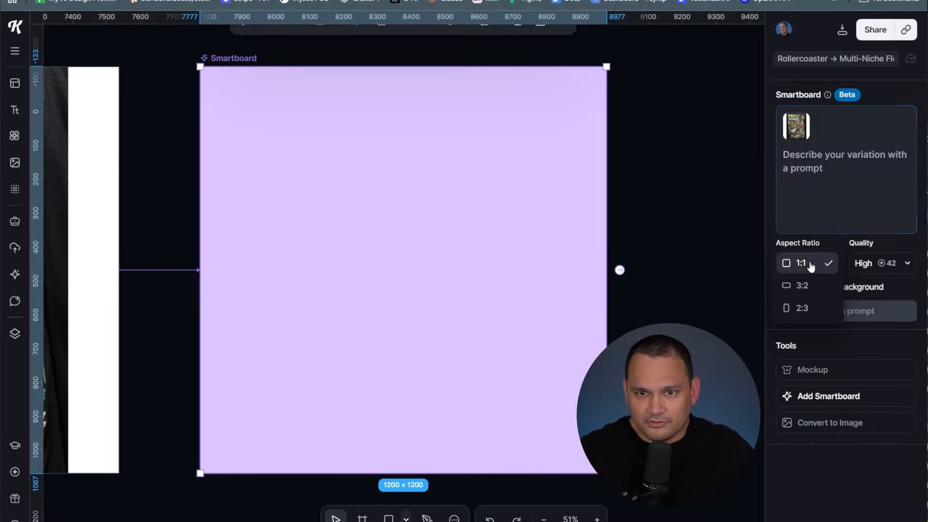
{"action": "left_click", "coordinate": [806, 312]}
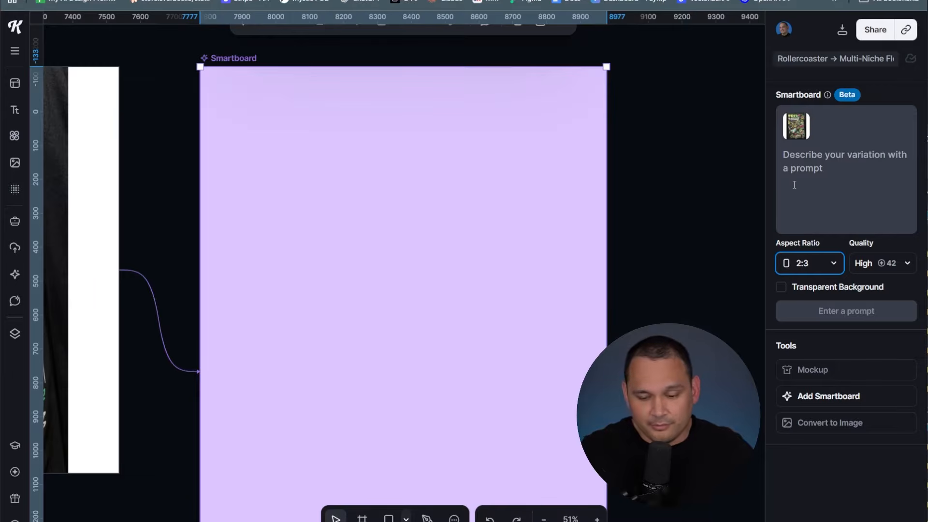
{"action": "left_click", "coordinate": [863, 263]}
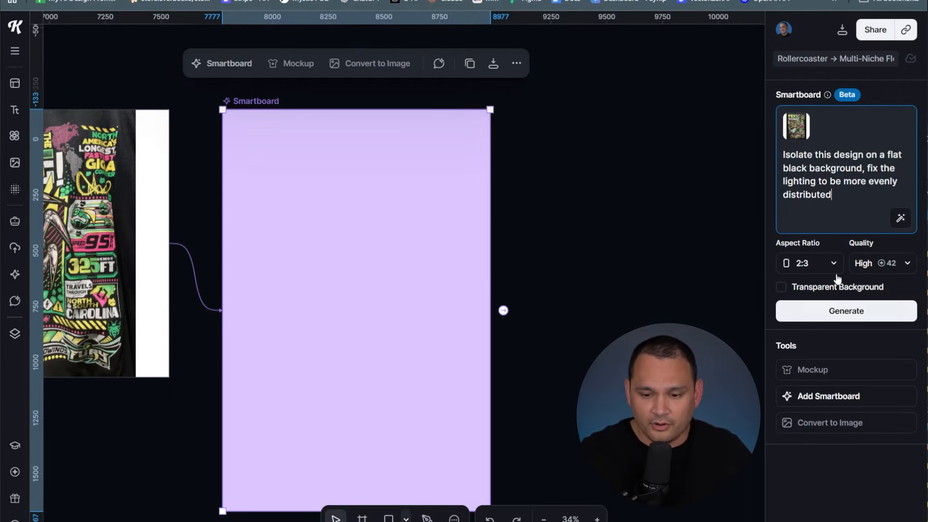
{"action": "left_click", "coordinate": [841, 311]}
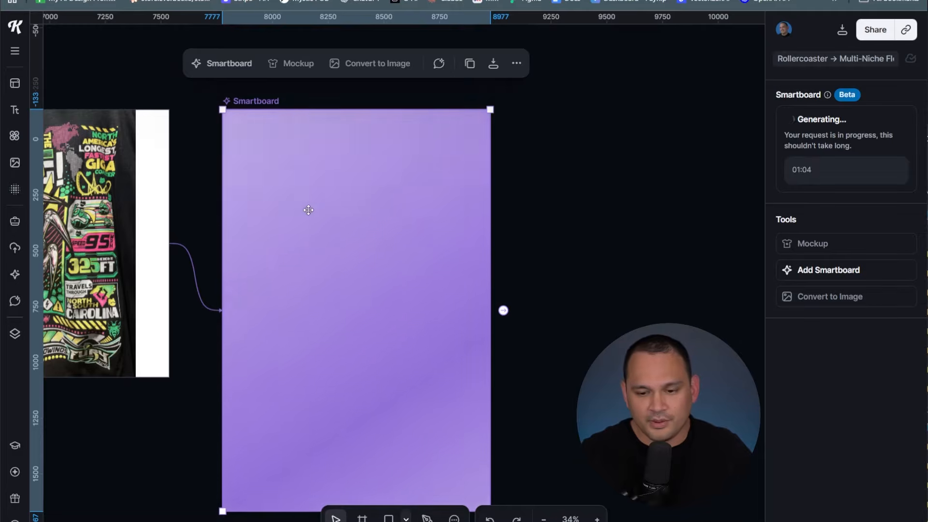
Examine the original shirt photo up close and check the Smartboard while it generates
{"action": "left_click", "coordinate": [309, 210]}
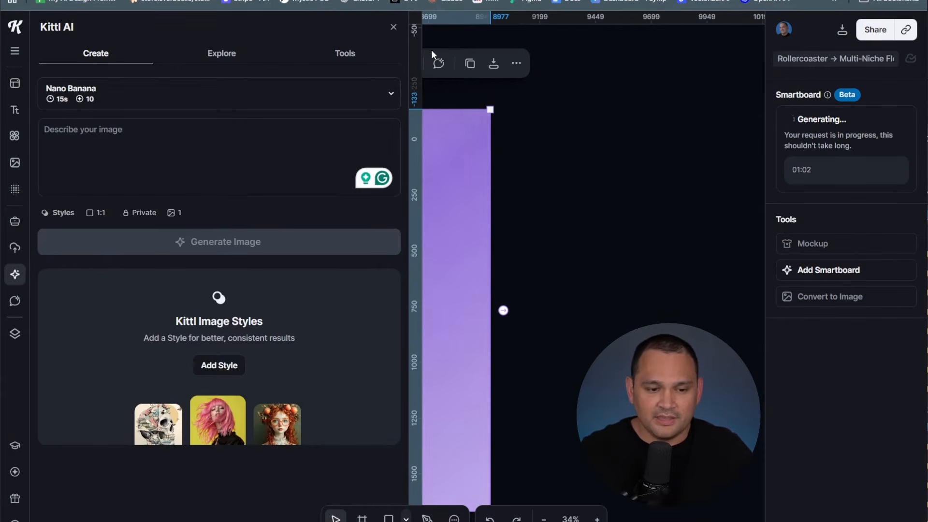
{"action": "left_click", "coordinate": [394, 27]}
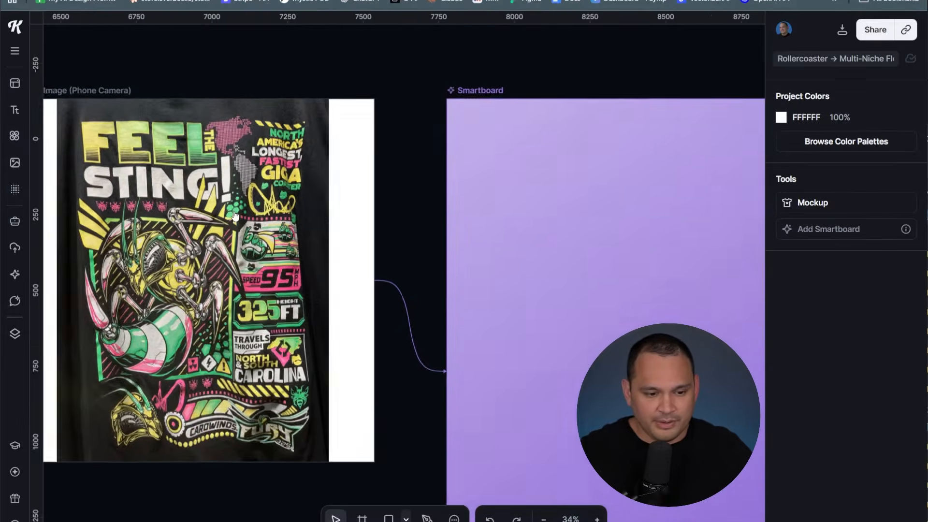
{"action": "scroll", "coordinate": [252, 224], "scroll_direction": "up", "scroll_amount": 5}
{"action": "left_click_drag", "start_coordinate": [432, 131], "coordinate": [624, 145]}
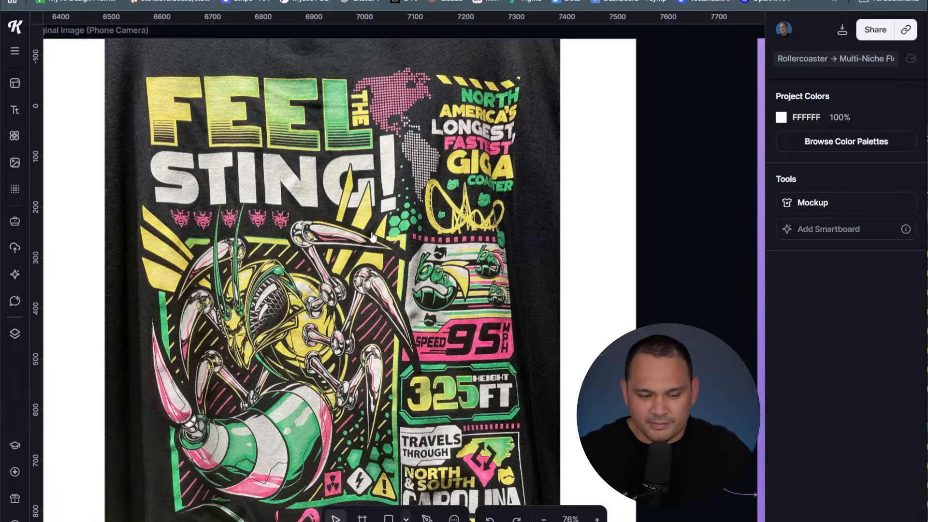
{"action": "scroll", "coordinate": [372, 242], "scroll_direction": "down", "scroll_amount": 5}
{"action": "scroll", "coordinate": [373, 239], "scroll_direction": "up", "scroll_amount": 8}
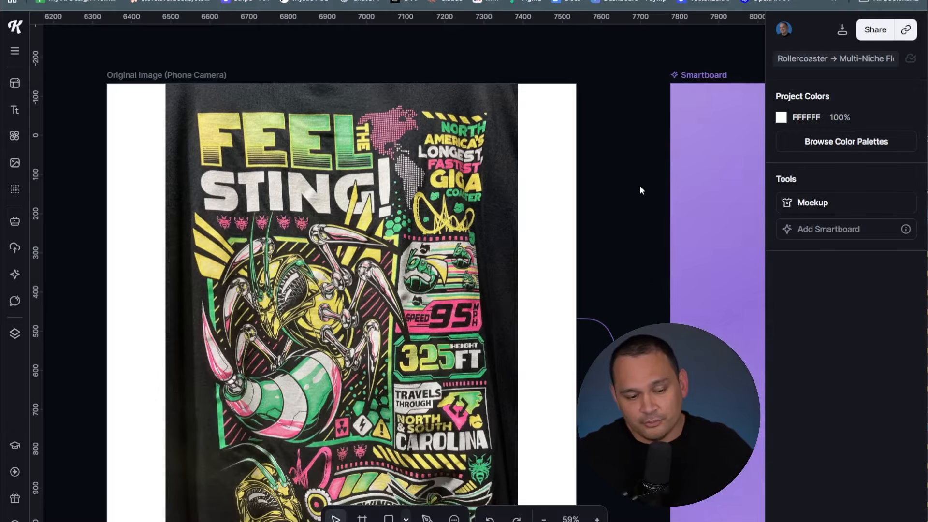
{"action": "left_click_drag", "start_coordinate": [641, 190], "coordinate": [203, 129]}
{"action": "scroll", "coordinate": [234, 140], "scroll_direction": "down", "scroll_amount": 3}
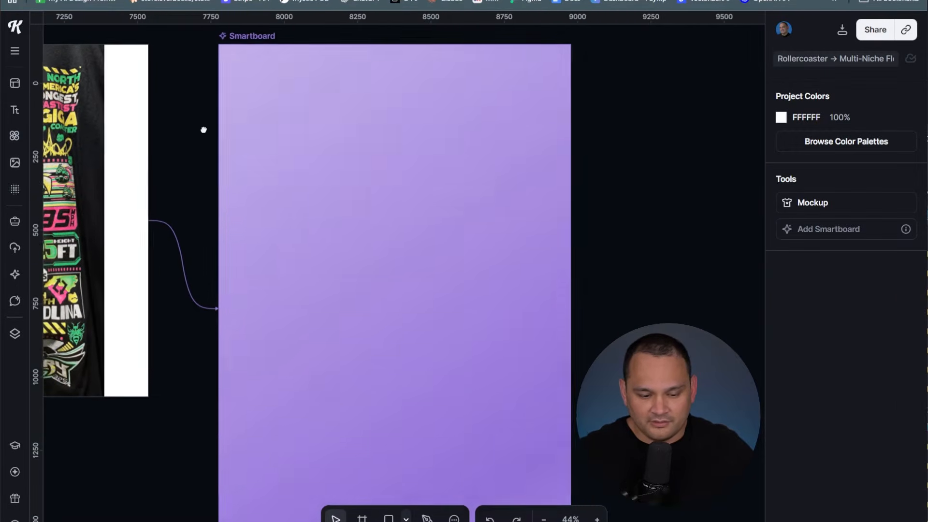
{"action": "scroll", "coordinate": [210, 135], "scroll_direction": "down", "scroll_amount": 1}
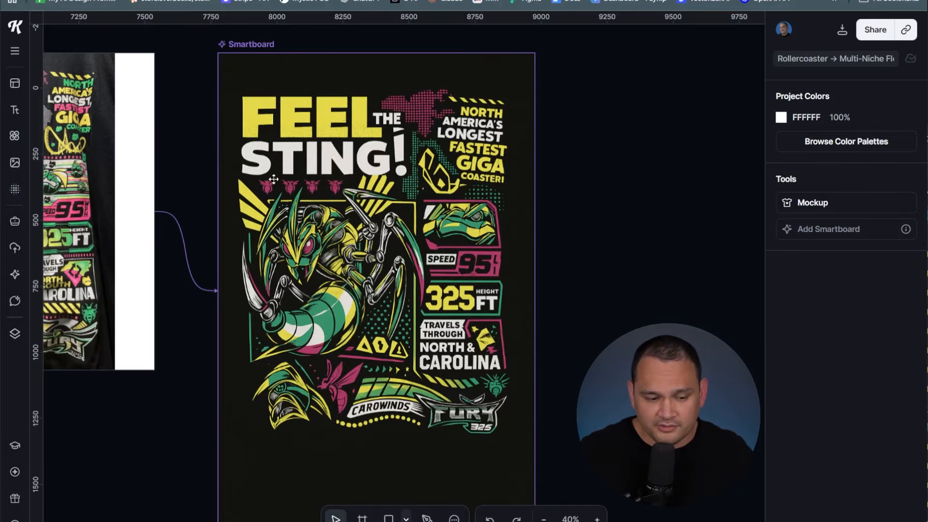
Compare the generated flat black version of the design with the original shirt photo
{"action": "left_click_drag", "start_coordinate": [165, 164], "coordinate": [325, 158]}
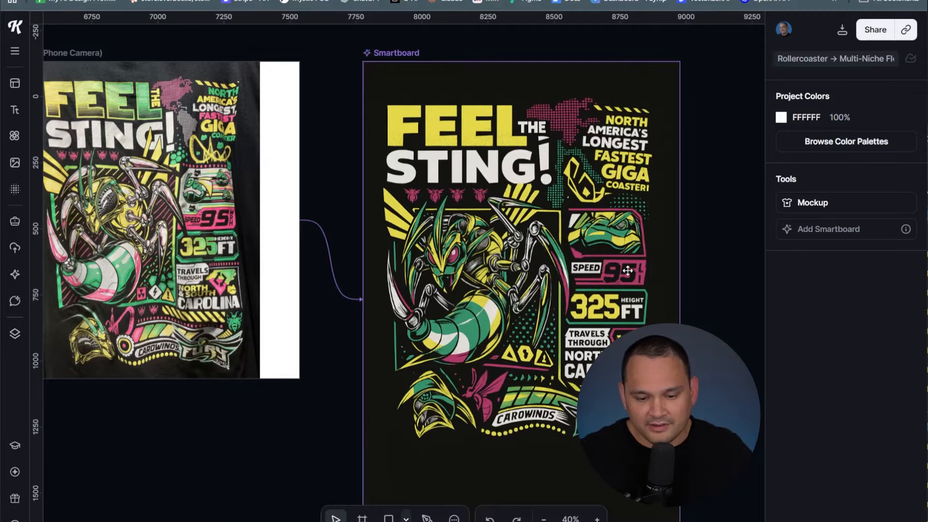
{"action": "scroll", "coordinate": [697, 221], "scroll_direction": "right", "scroll_amount": 5}
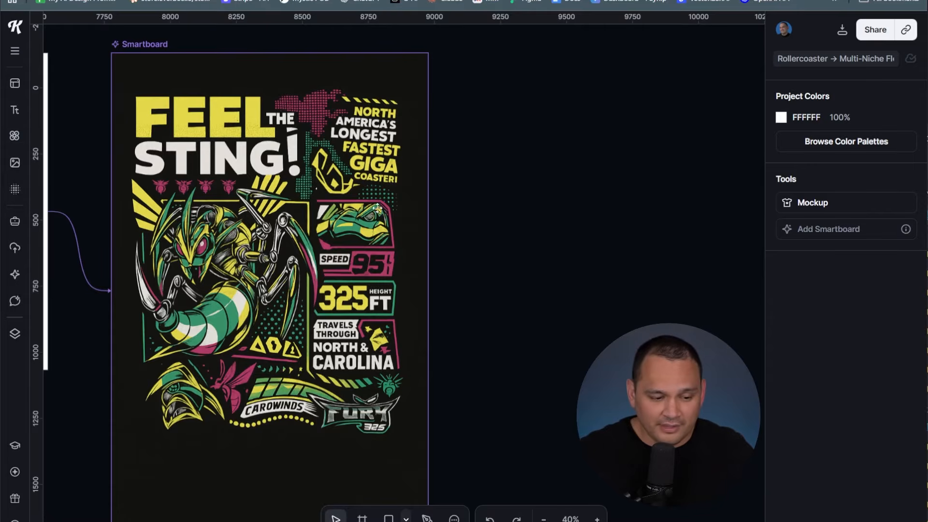
{"action": "scroll", "coordinate": [447, 202], "scroll_direction": "left", "scroll_amount": 8}
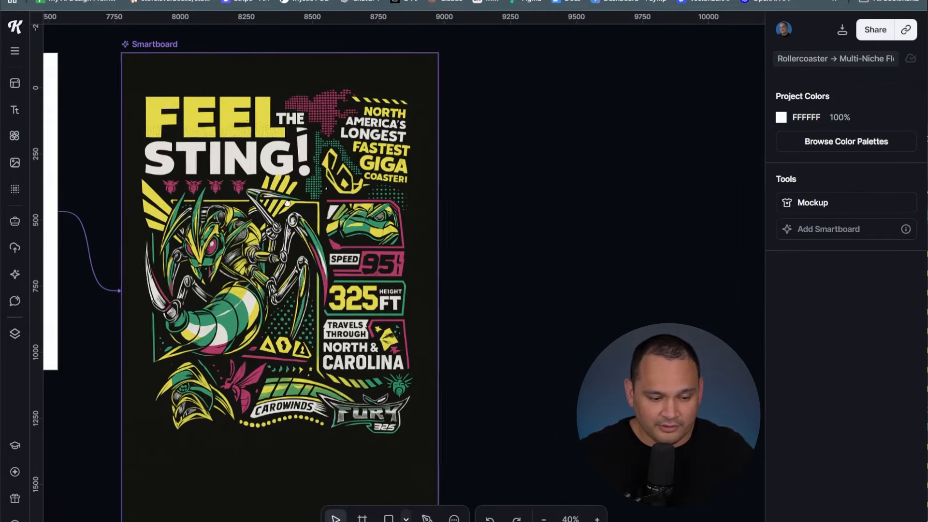
{"action": "scroll", "coordinate": [641, 202], "scroll_direction": "up", "scroll_amount": 3}
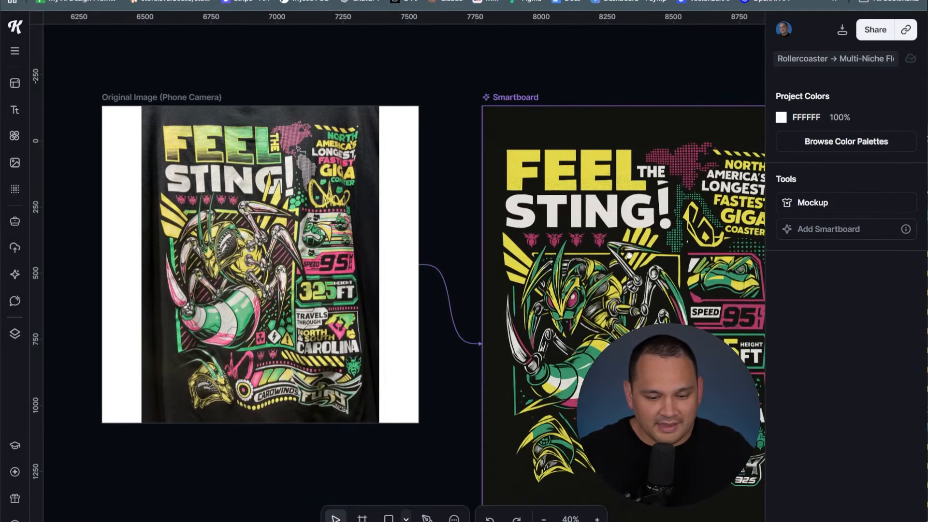
{"action": "scroll", "coordinate": [628, 255], "scroll_direction": "right", "scroll_amount": 8}
Add five blank Smartboards branching from the isolated flat black design
{"action": "left_click", "coordinate": [397, 286]}
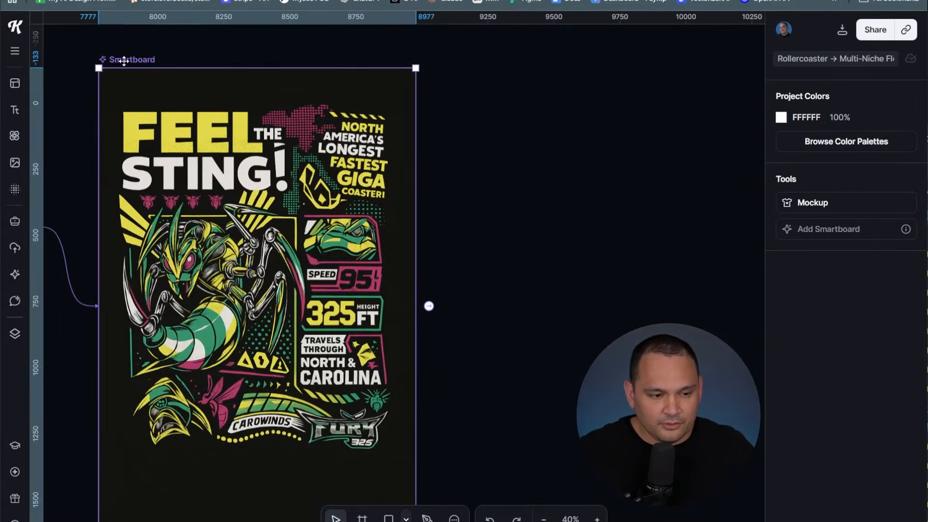
{"action": "left_click", "coordinate": [412, 284]}
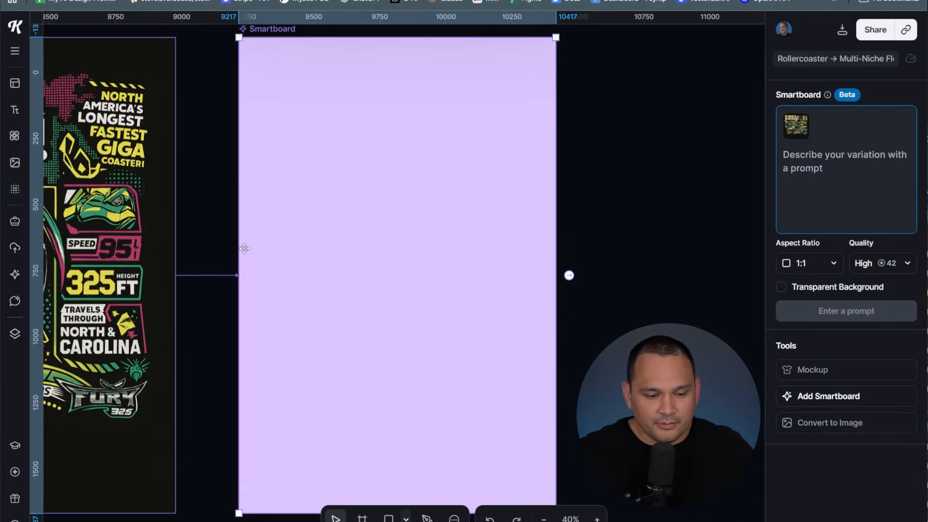
{"action": "left_click", "coordinate": [211, 188]}
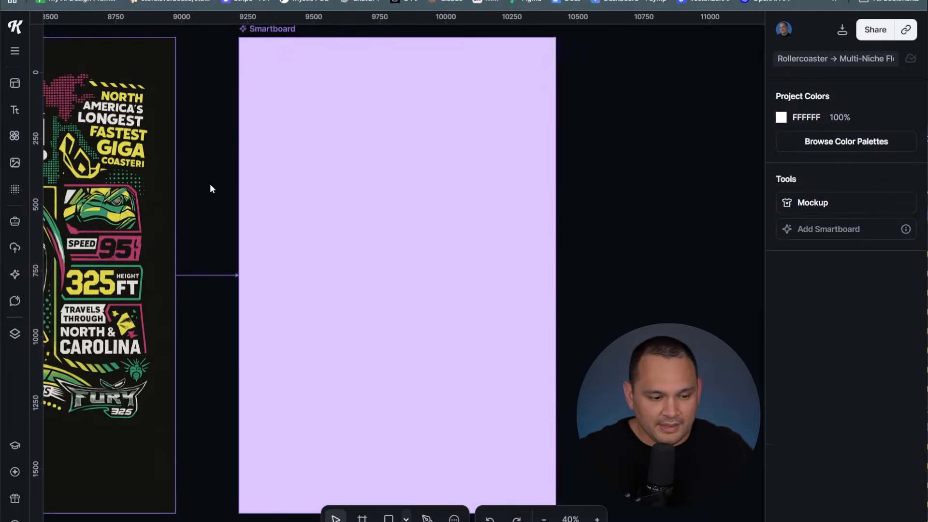
{"action": "scroll", "coordinate": [213, 217], "scroll_direction": "down", "scroll_amount": 5}
{"action": "left_click", "coordinate": [213, 218]}
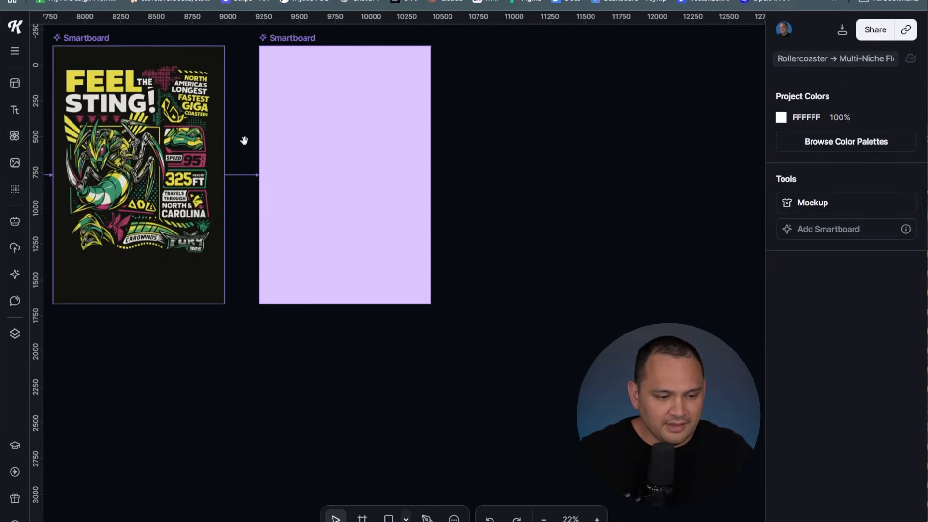
{"action": "left_click", "coordinate": [236, 188]}
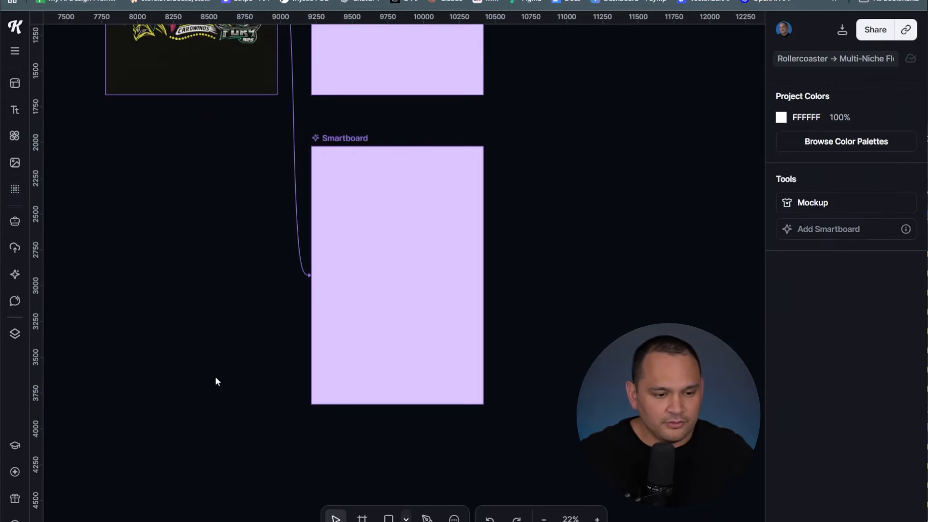
{"action": "scroll", "coordinate": [233, 159], "scroll_direction": "up", "scroll_amount": 5}
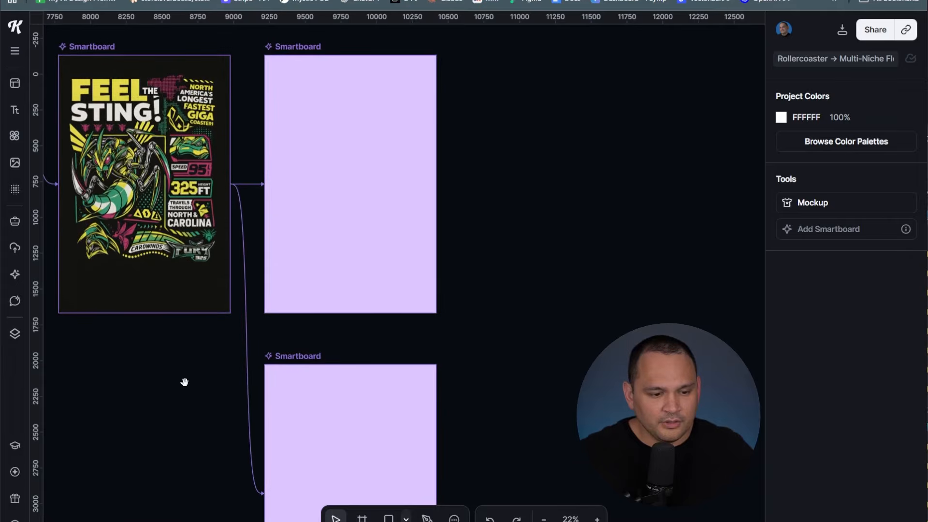
{"action": "left_click", "coordinate": [227, 180]}
{"action": "left_click", "coordinate": [242, 183]}
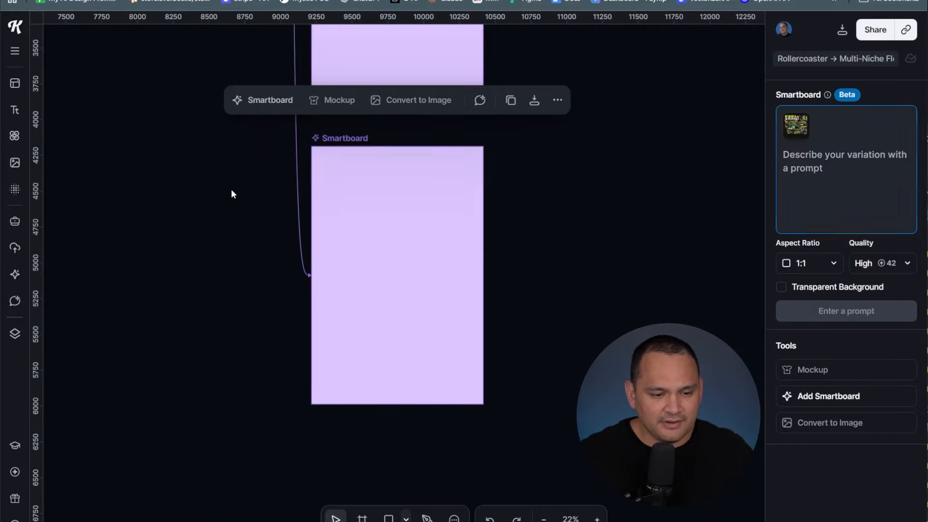
{"action": "left_click", "coordinate": [203, 227]}
{"action": "scroll", "coordinate": [215, 220], "scroll_direction": "down", "scroll_amount": 5}
Enter the prompt "Change this into an IT cybersecurity design" for the uppermost blank Smartboard linked to the isolated design
{"action": "left_click", "coordinate": [367, 155]}
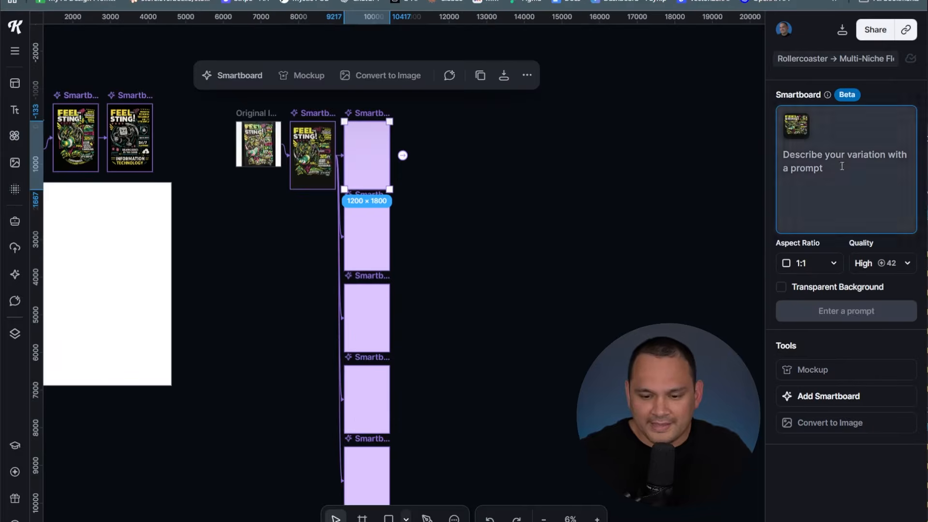
{"action": "left_click", "coordinate": [842, 166]}
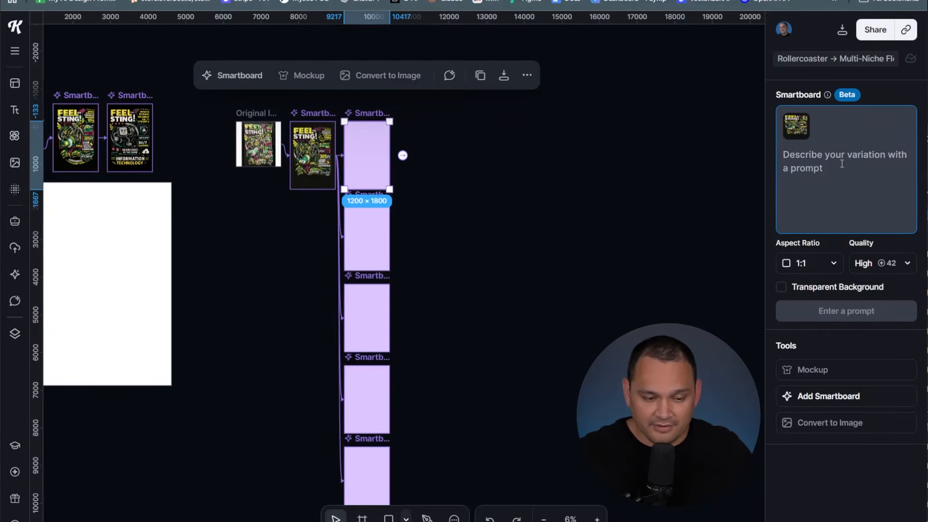
{"action": "left_click", "coordinate": [796, 126]}
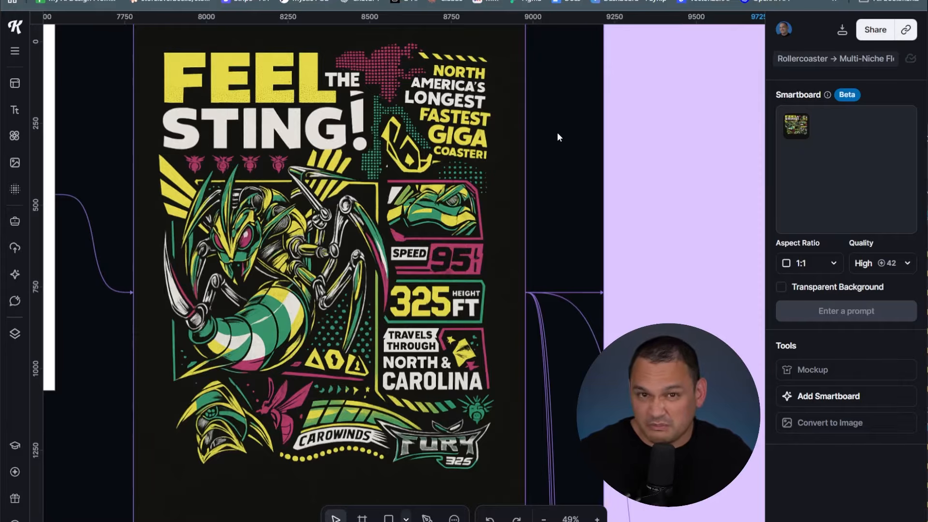
{"action": "left_click", "coordinate": [837, 159]}
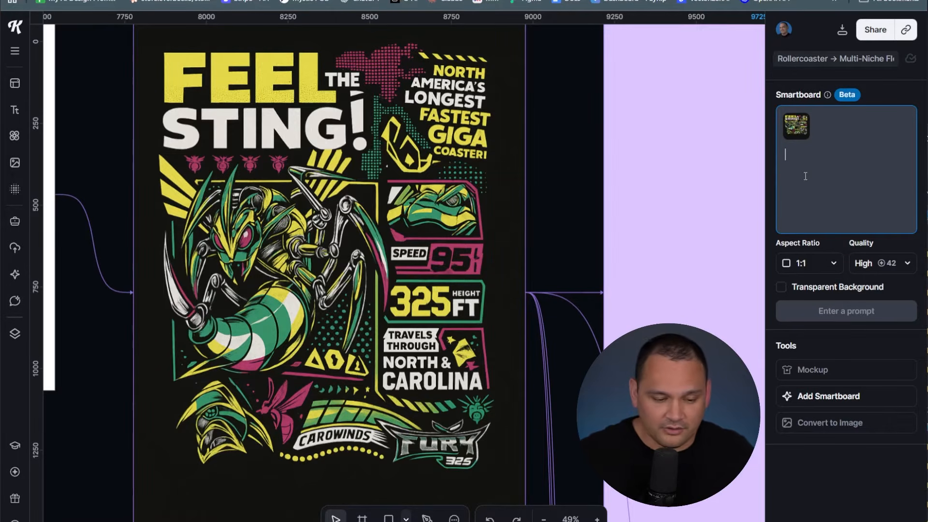
{"action": "type", "text": "Change this into an IT-related design"}
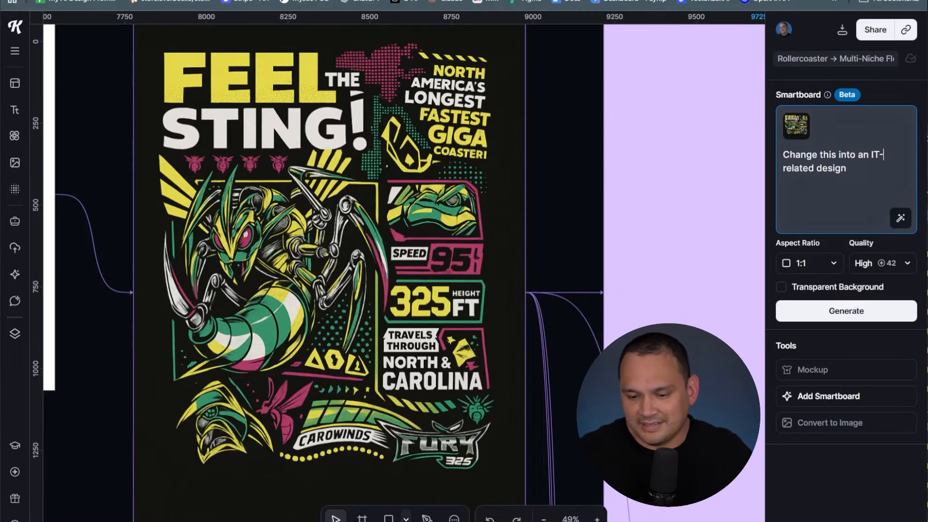
{"action": "key", "text": "BackSpace"}
{"action": "type", "text": "cybersecurity"}
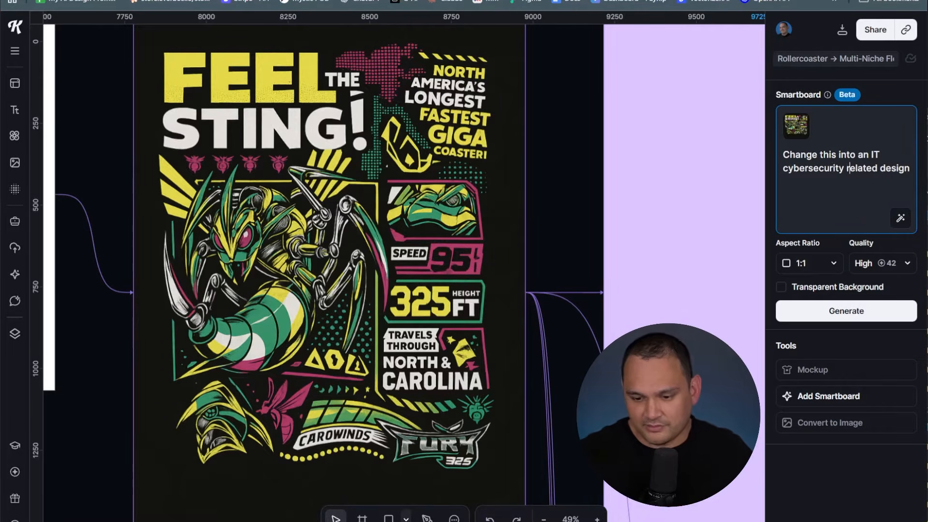
{"action": "double_click", "coordinate": [858, 167]}
{"action": "key", "text": "BackSpace"}
Set the aspect ratio to 2:3 and complete the prompt as "Change this into an IT cybersecurity related design with a relevant character and text choices."
{"action": "left_click", "coordinate": [814, 263]}
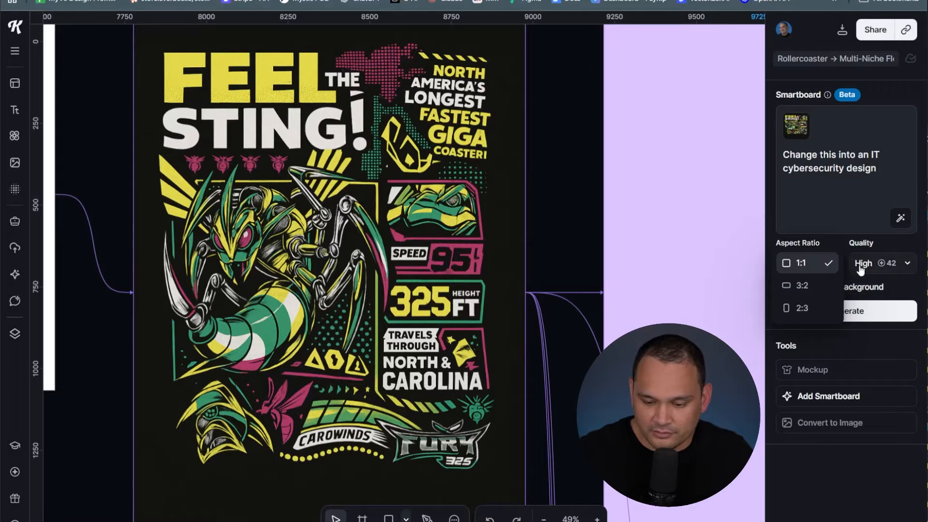
{"action": "left_click", "coordinate": [791, 310]}
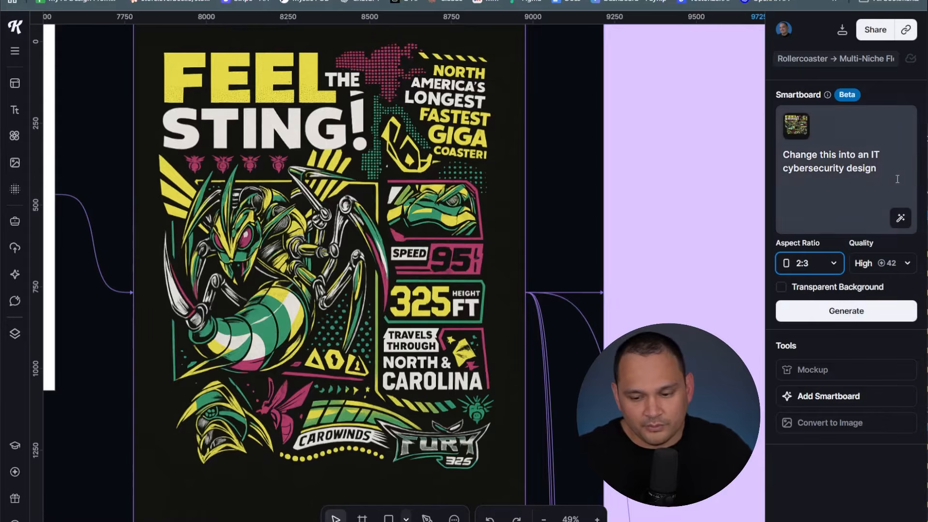
{"action": "left_click", "coordinate": [871, 184]}
{"action": "type", "text": "."}
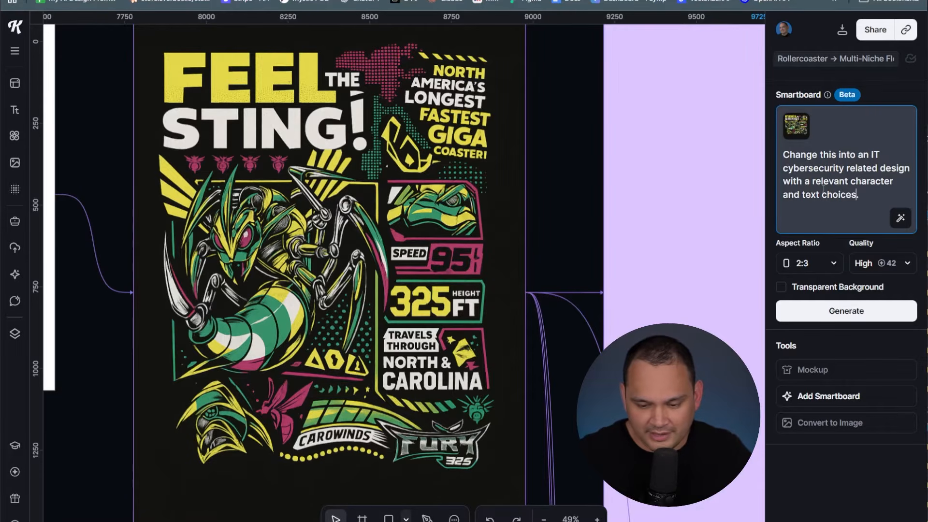
Copy the full cybersecurity prompt for reuse and generate the design in the uppermost Smartboard
{"action": "left_click", "coordinate": [872, 196]}
{"action": "left_click_drag", "start_coordinate": [765, 168], "coordinate": [754, 159]}
{"action": "key", "text": "ctrl+c"}
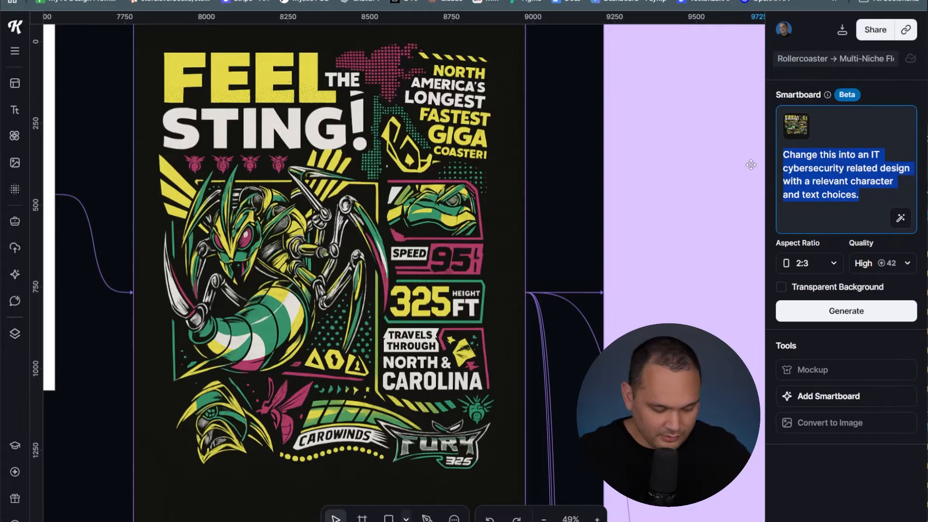
{"action": "left_click", "coordinate": [837, 310]}
{"action": "left_click", "coordinate": [534, 166]}
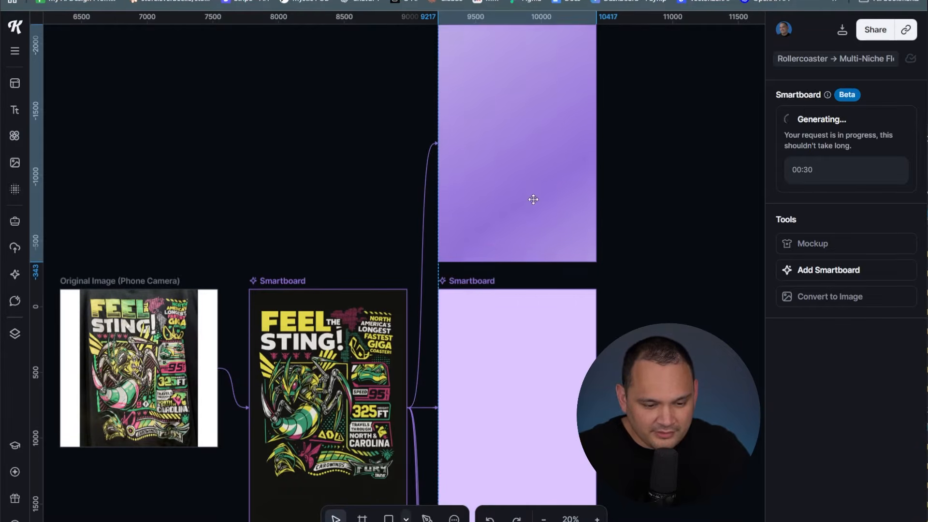
Paste the copied cybersecurity prompt into the blank Smartboard directly below the uppermost one
{"action": "left_click", "coordinate": [543, 414]}
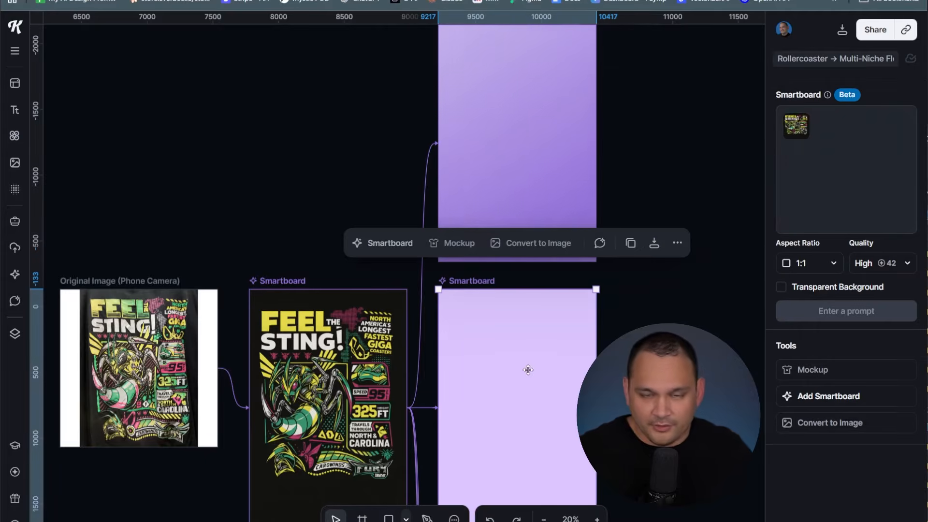
{"action": "left_click", "coordinate": [789, 157]}
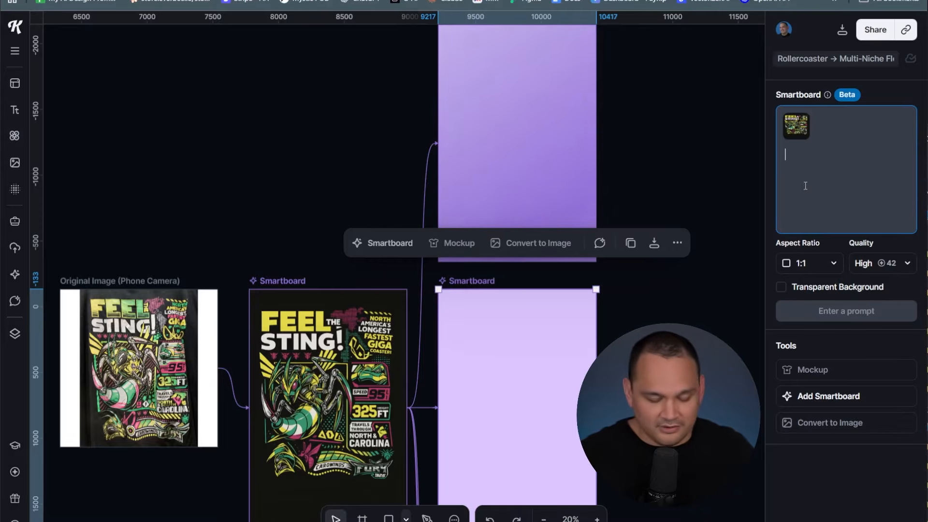
{"action": "key", "text": "ctrl+v"}
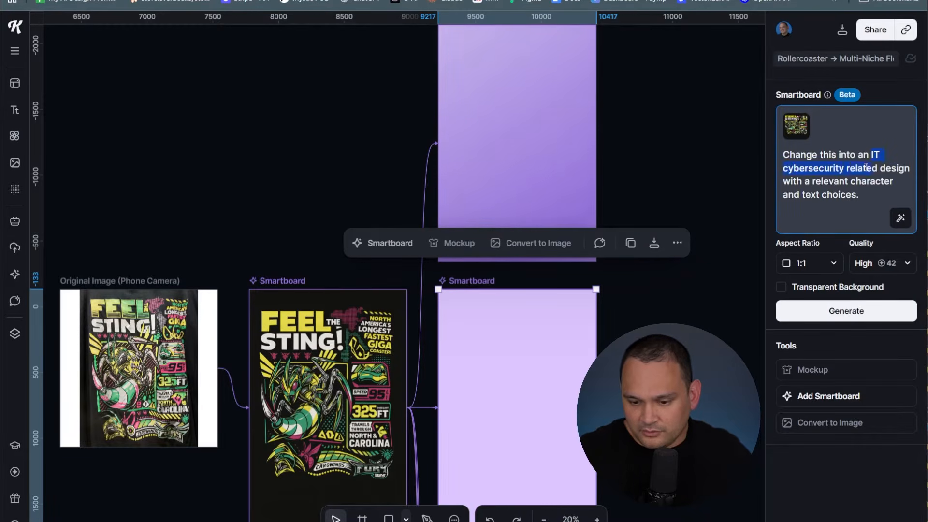
Rewrite the pasted prompt as "Change this into a gaming design based around the phrase "feel the ping" and choose relevant text choices alongside that phrase."
{"action": "left_click_drag", "start_coordinate": [866, 168], "coordinate": [845, 168]}
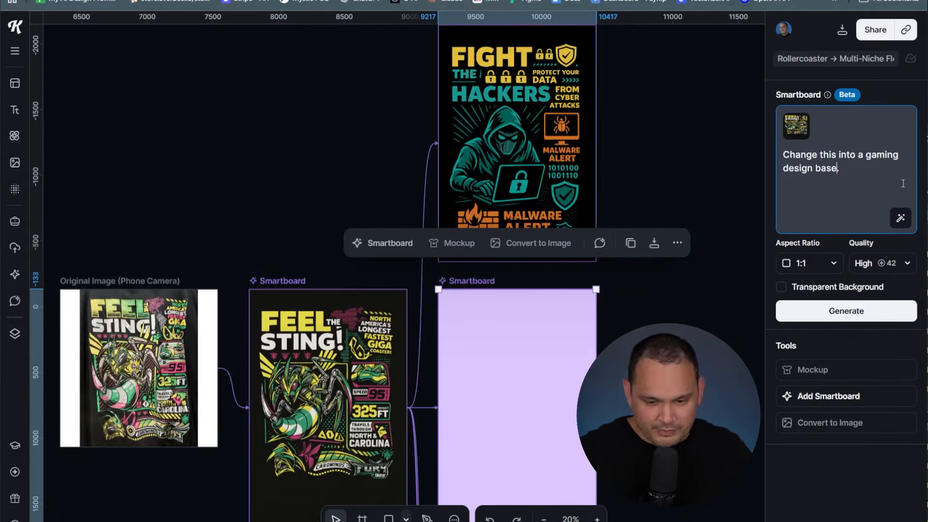
{"action": "type", "text": "rase "}
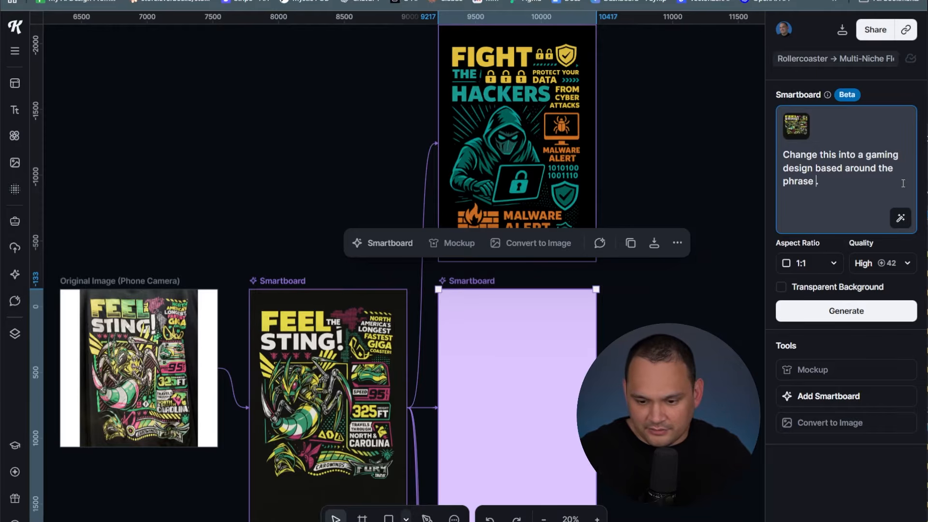
{"action": "type", "text": "\"feel the "}
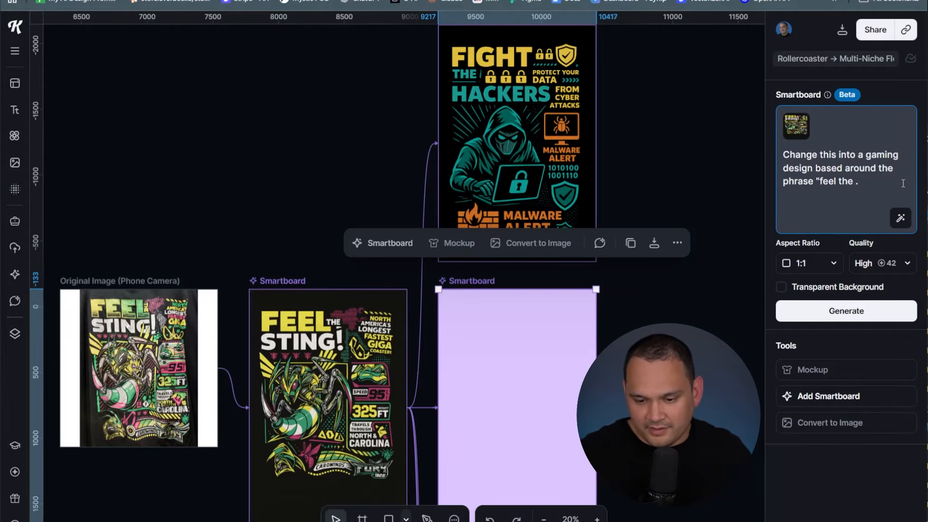
{"action": "type", "text": "ping\" and g"}
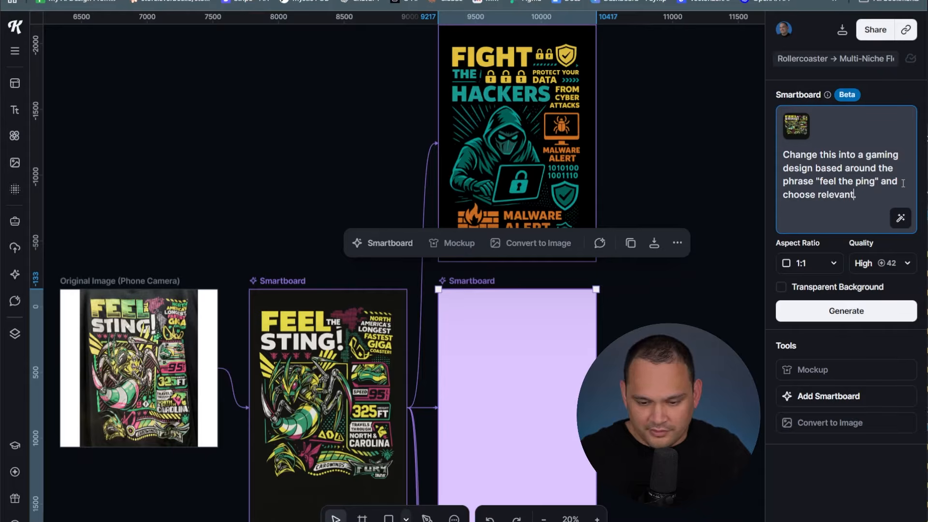
{"action": "type", "text": "es alon"}
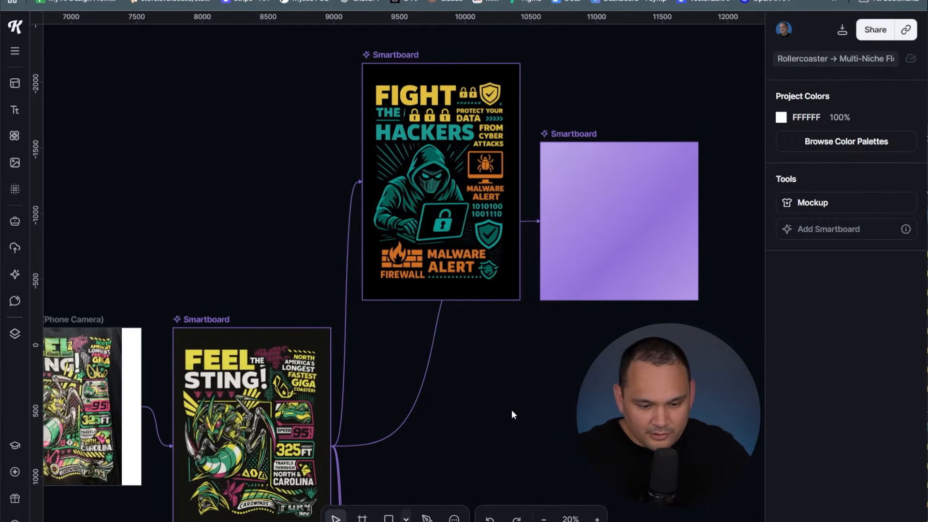
Set the aspect ratio to 2:3 for the third linked Smartboard, which carries the "feel the ping" gaming prompt
{"action": "scroll", "coordinate": [513, 415], "scroll_direction": "down", "scroll_amount": 10}
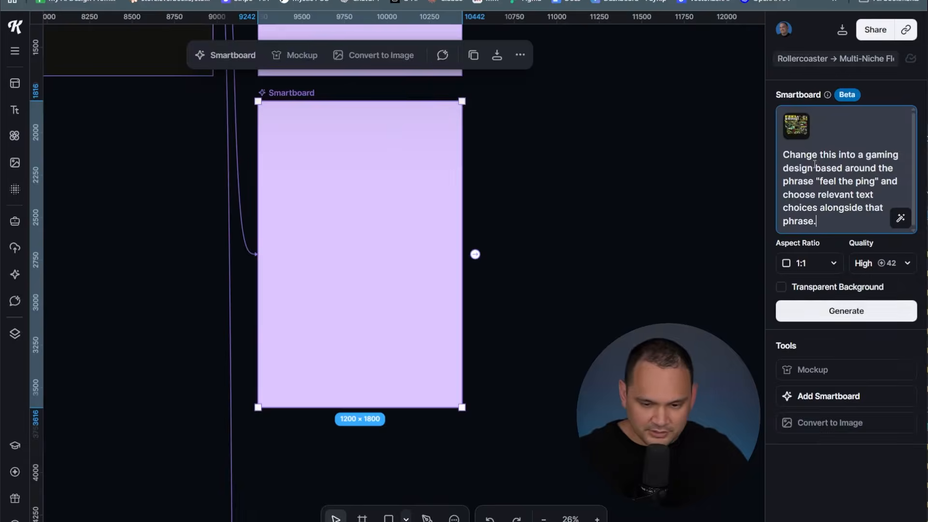
{"action": "left_click", "coordinate": [791, 265]}
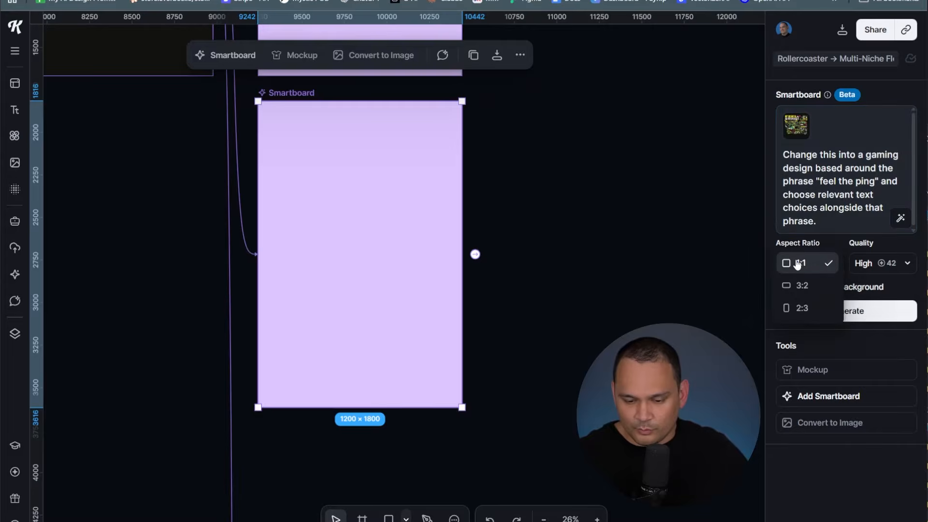
{"action": "left_click", "coordinate": [801, 309]}
Change the end of the gaming prompt to "choose relevant text and a character in a hoodie." and generate the design
{"action": "left_click", "coordinate": [835, 156]}
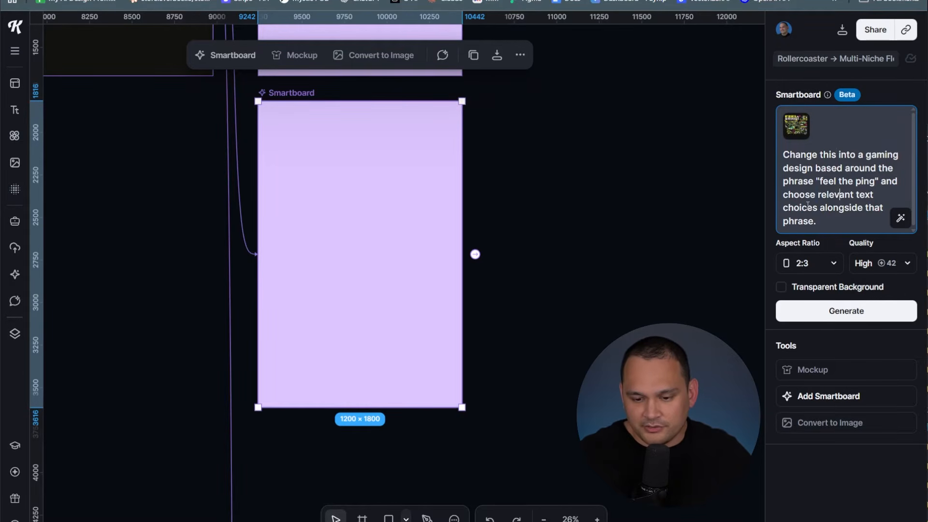
{"action": "type", "text": "and "}
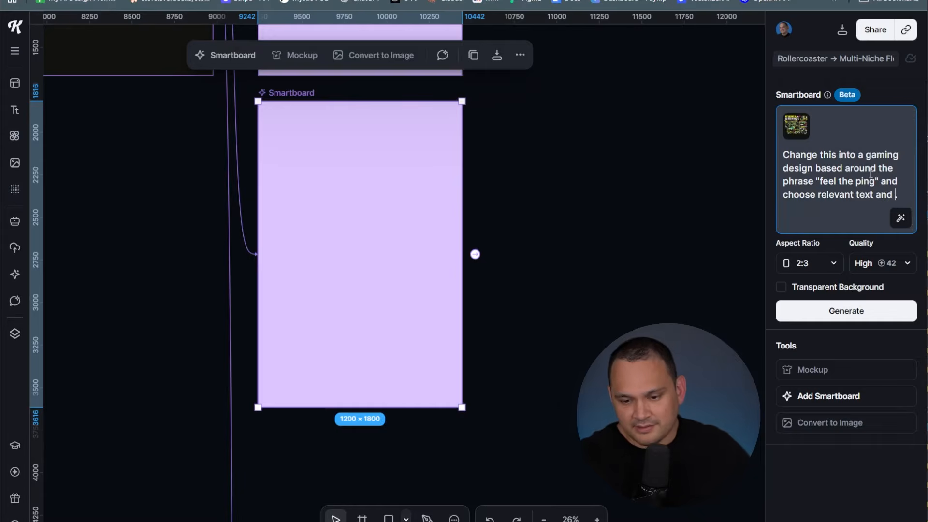
{"action": "type", "text": "a charac"}
{"action": "key", "text": "BackSpace"}
{"action": "key", "text": "BackSpace"}
{"action": "key", "text": "BackSpace"}
{"action": "type", "text": "aracter in a hodi"}
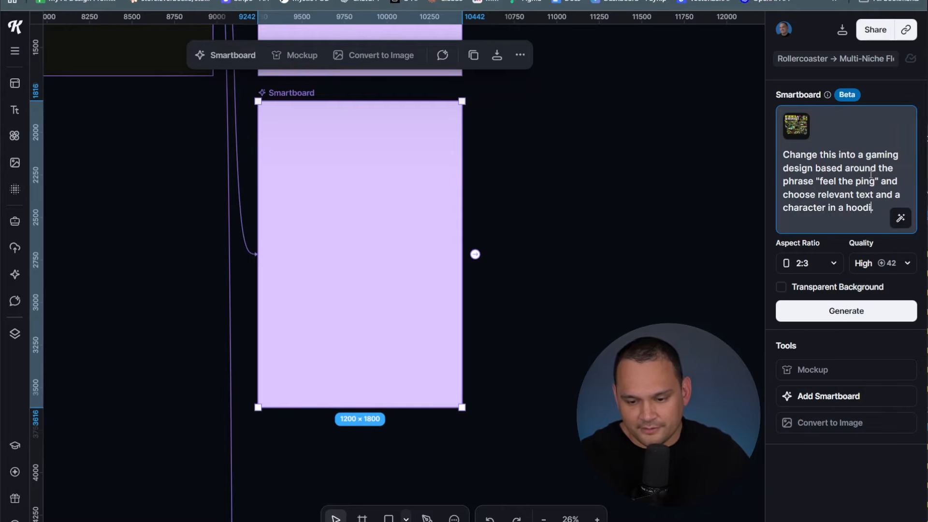
{"action": "type", "text": "e."}
{"action": "key", "text": "Return"}
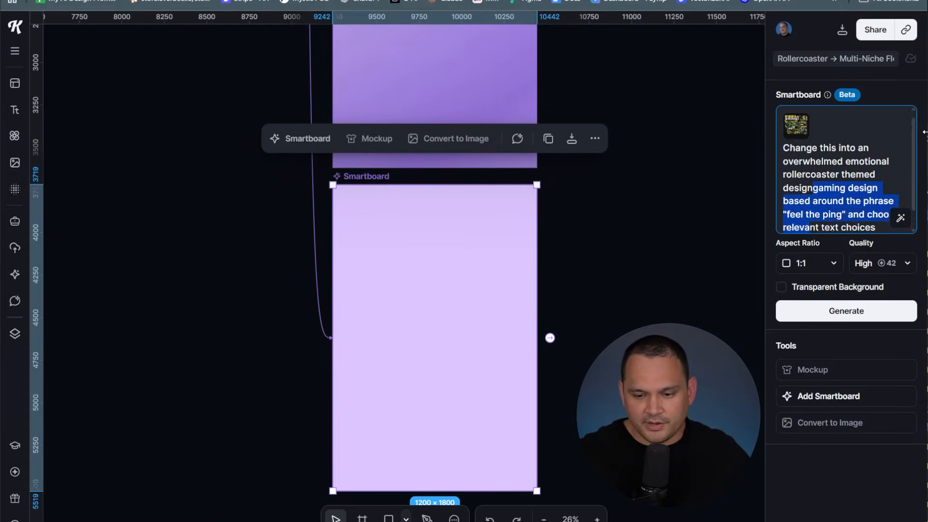
Replace the lowest Smartboard's gaming text with ", modify to the character to be a raccoon, and modify the text to be thematically relevant to emotional rollercoaster"
{"action": "key", "text": "ctrl+shift+End"}
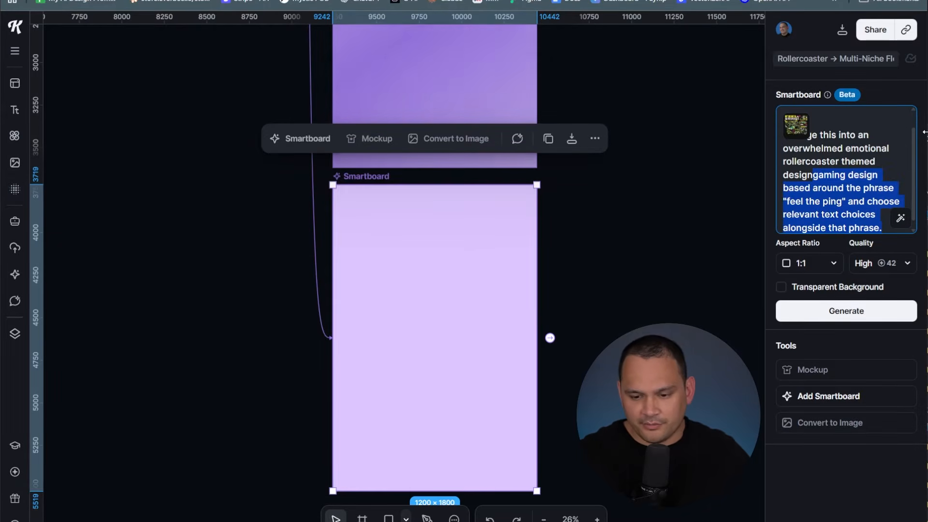
{"action": "type", "text": ", modify to "}
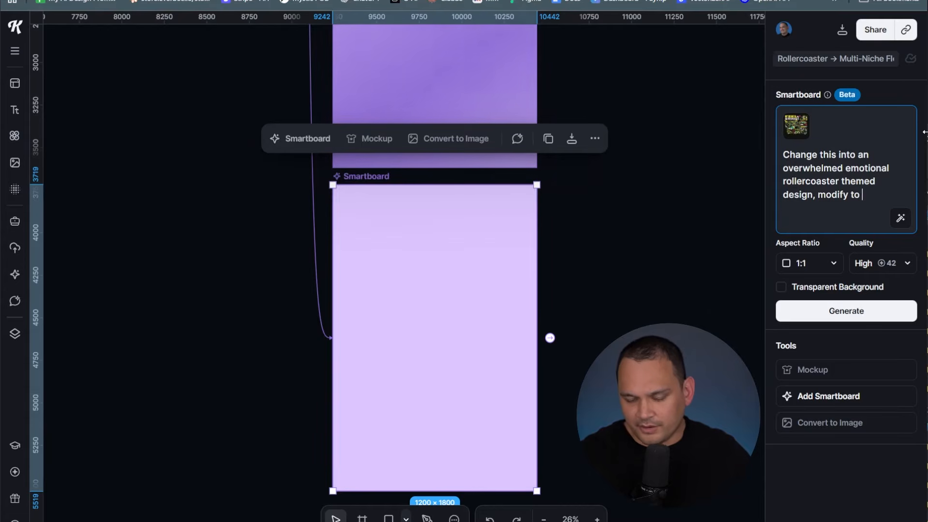
{"action": "type", "text": "the characte"}
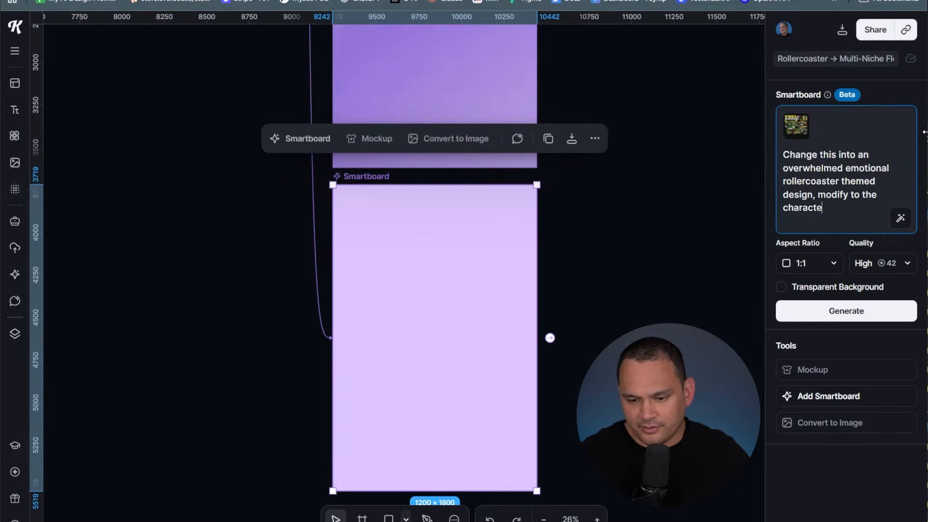
{"action": "type", "text": "r to be a raccoo"}
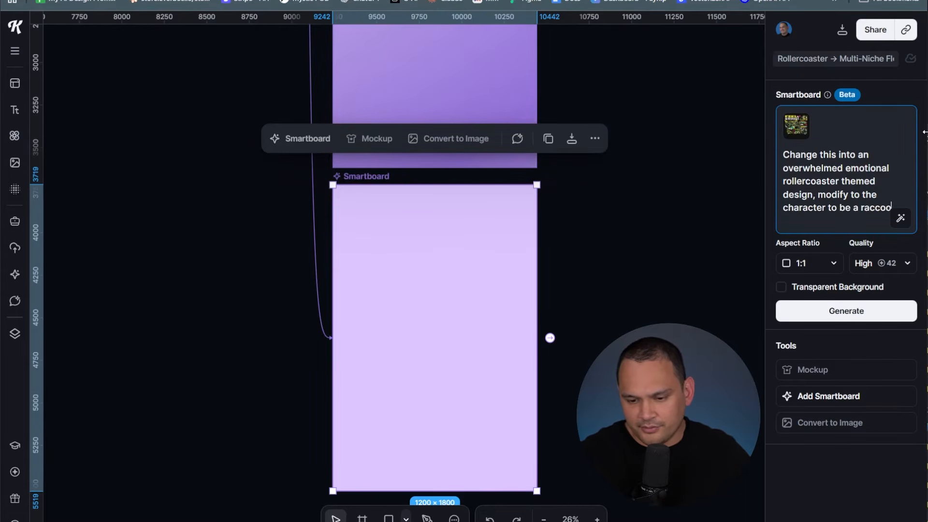
{"action": "type", "text": "n, and modify the te"}
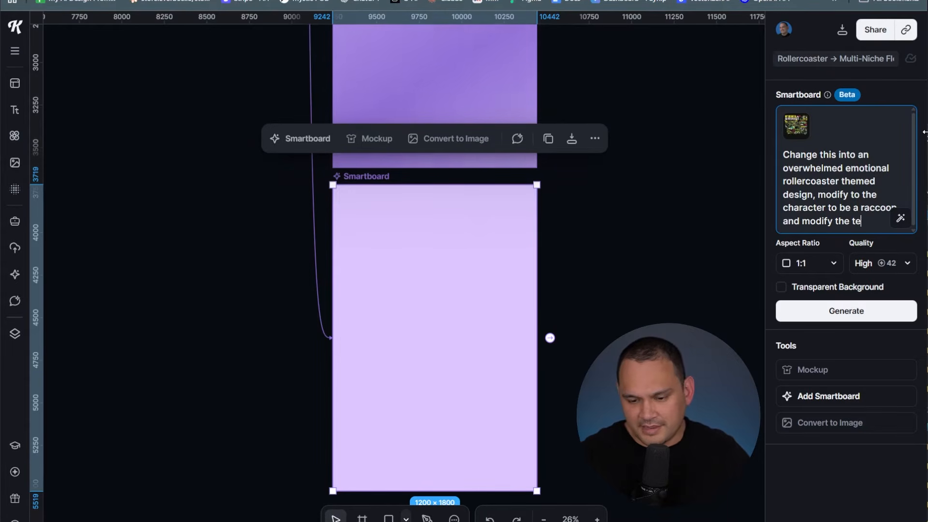
{"action": "type", "text": "xt to be thematic"}
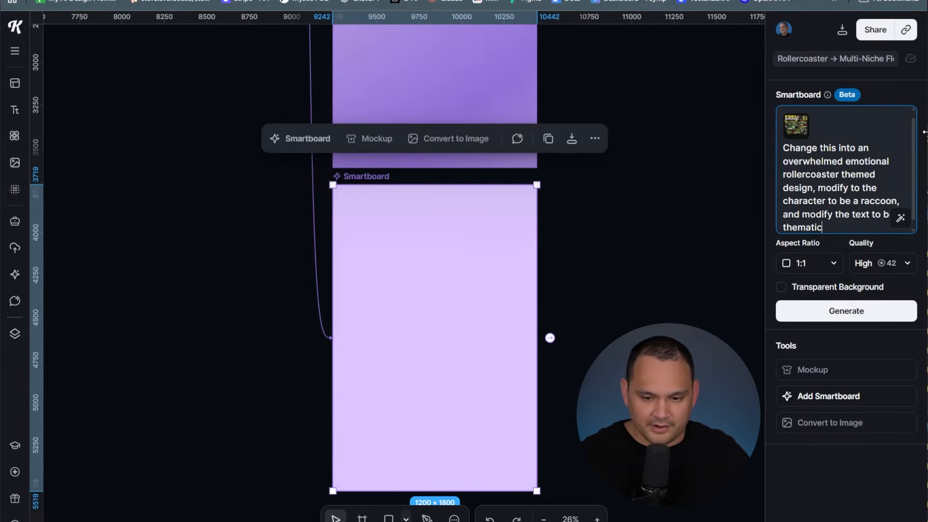
{"action": "type", "text": "ally relevant to "}
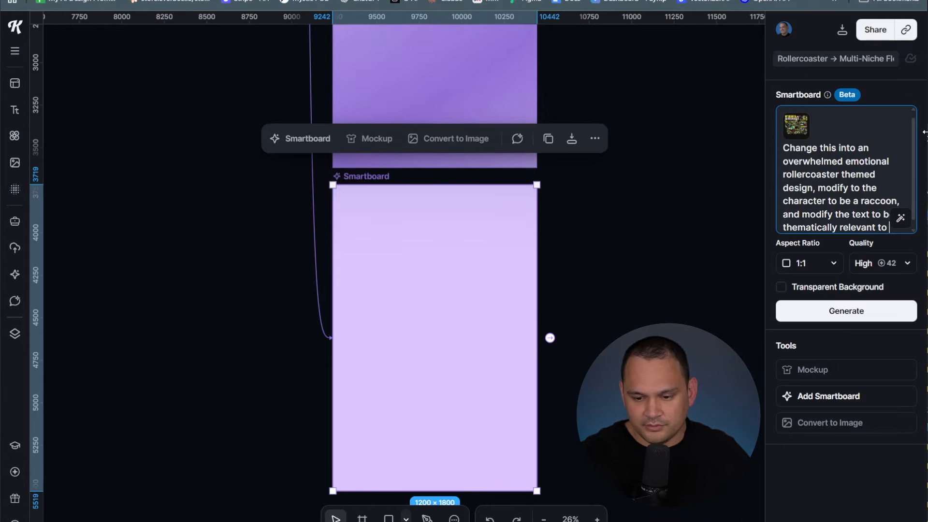
{"action": "type", "text": "emotional rollercoaster"}
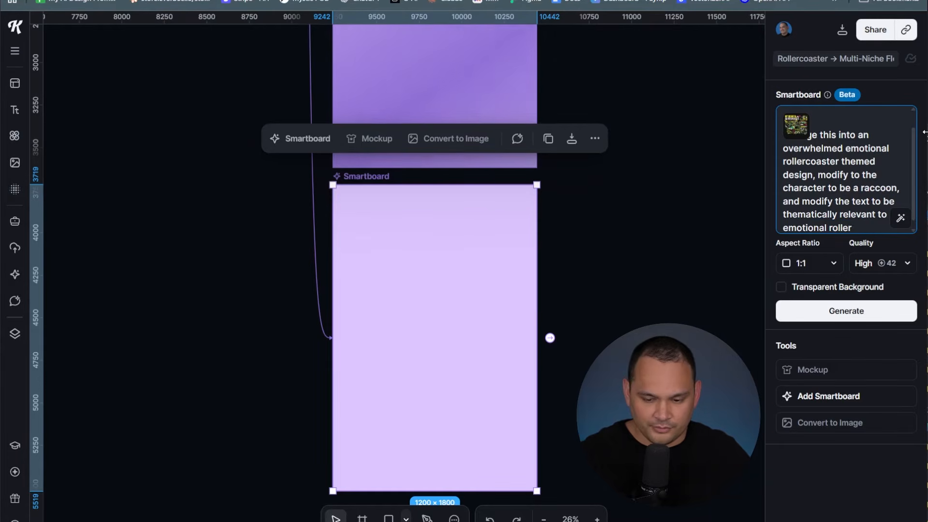
Set the aspect ratio to 2:3 for the raccoon emotional rollercoaster Smartboard and generate its design
{"action": "left_click", "coordinate": [816, 263]}
{"action": "left_click", "coordinate": [801, 308]}
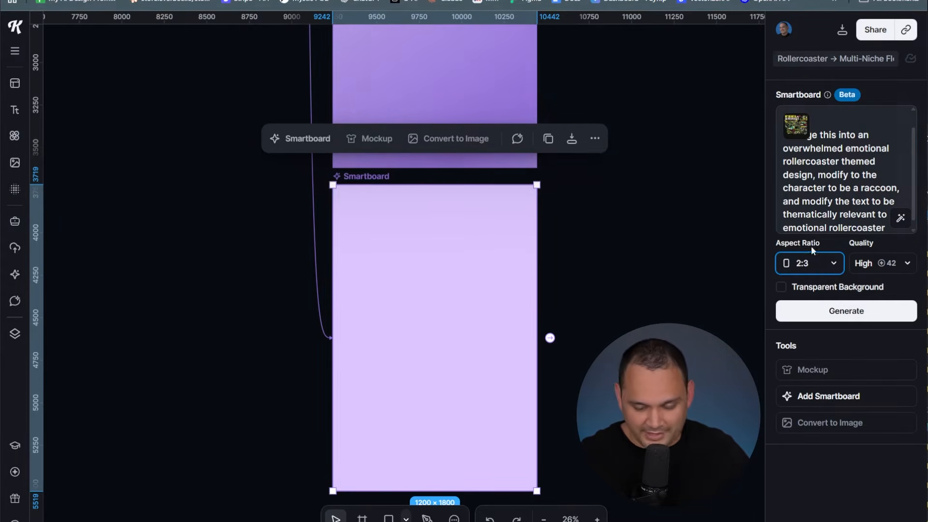
{"action": "left_click", "coordinate": [839, 311]}
{"action": "left_click", "coordinate": [180, 337]}
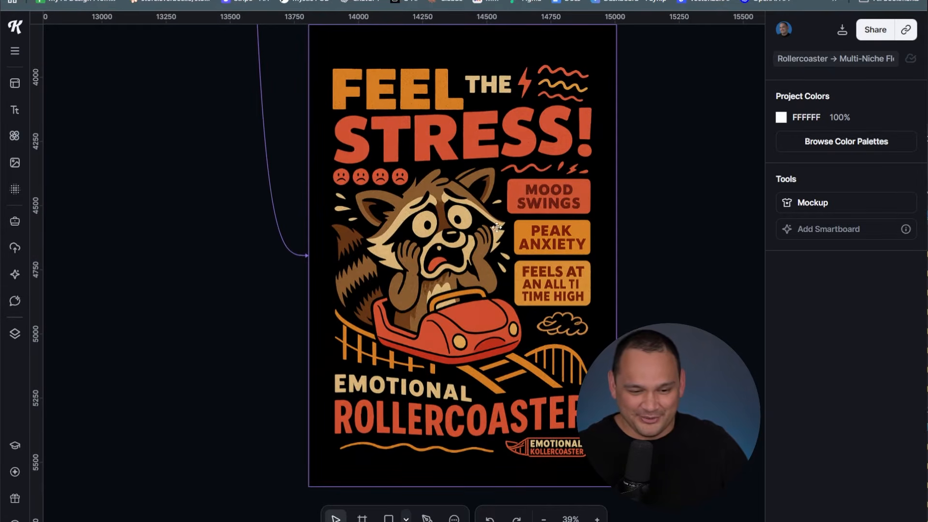
Review the generated raccoon, cybersecurity and gaming designs up close on the canvas
{"action": "left_click_drag", "start_coordinate": [636, 104], "coordinate": [636, 190]}
{"action": "scroll", "coordinate": [604, 189], "scroll_direction": "down", "scroll_amount": 3}
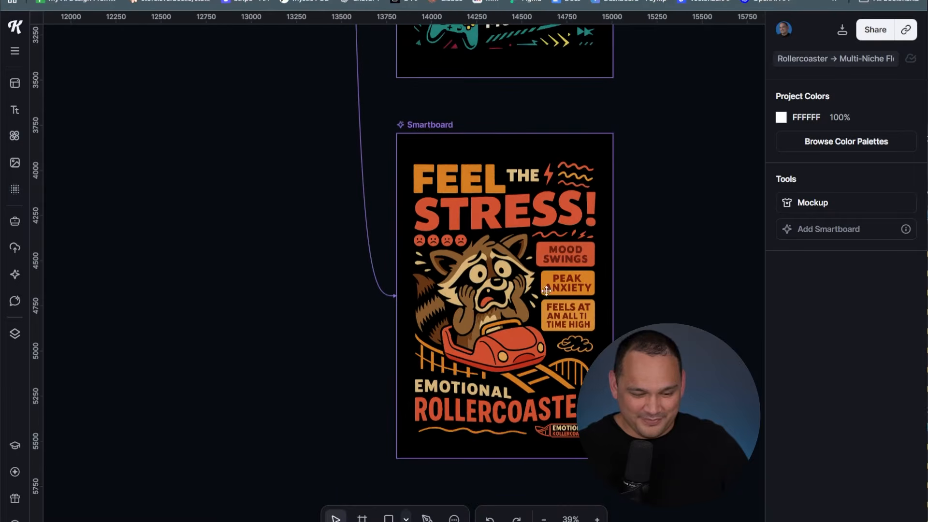
{"action": "scroll", "coordinate": [566, 189], "scroll_direction": "down", "scroll_amount": 3}
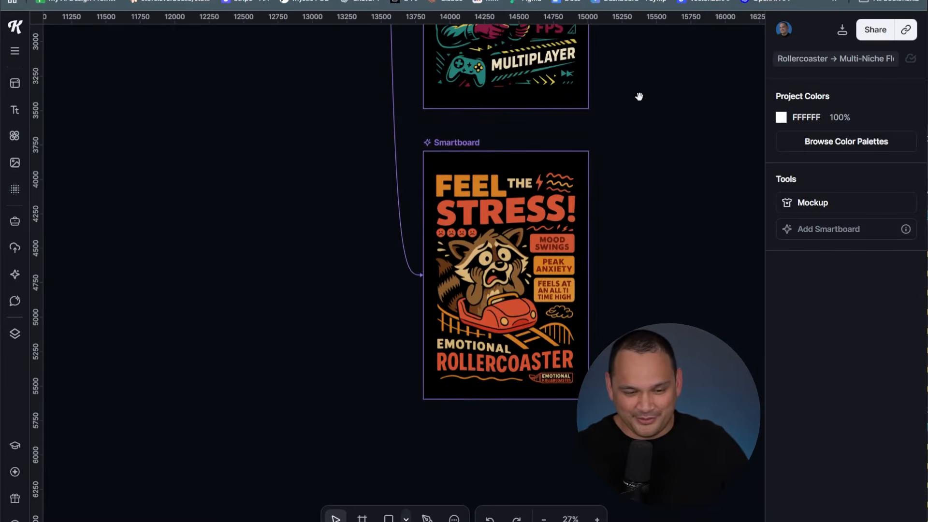
{"action": "scroll", "coordinate": [640, 96], "scroll_direction": "up", "scroll_amount": 5}
{"action": "scroll", "coordinate": [641, 66], "scroll_direction": "up", "scroll_amount": 5}
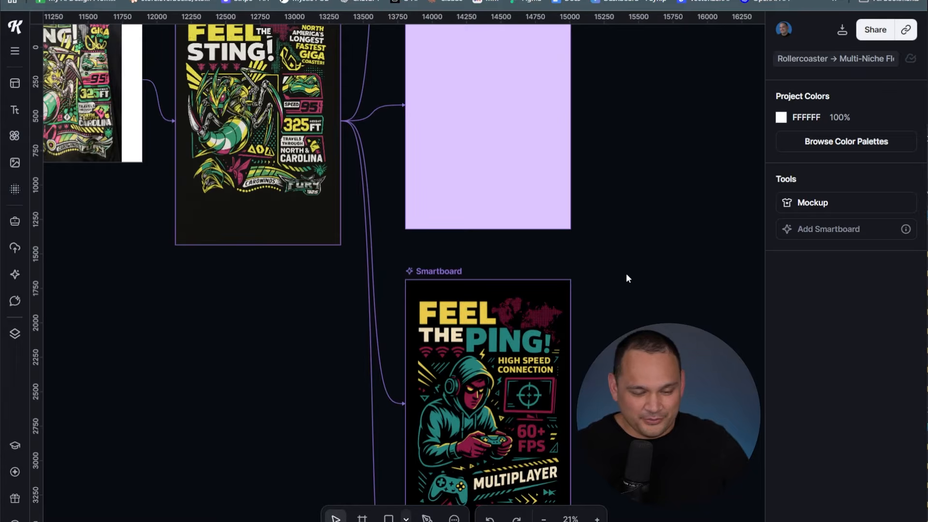
{"action": "scroll", "coordinate": [635, 195], "scroll_direction": "up", "scroll_amount": 10}
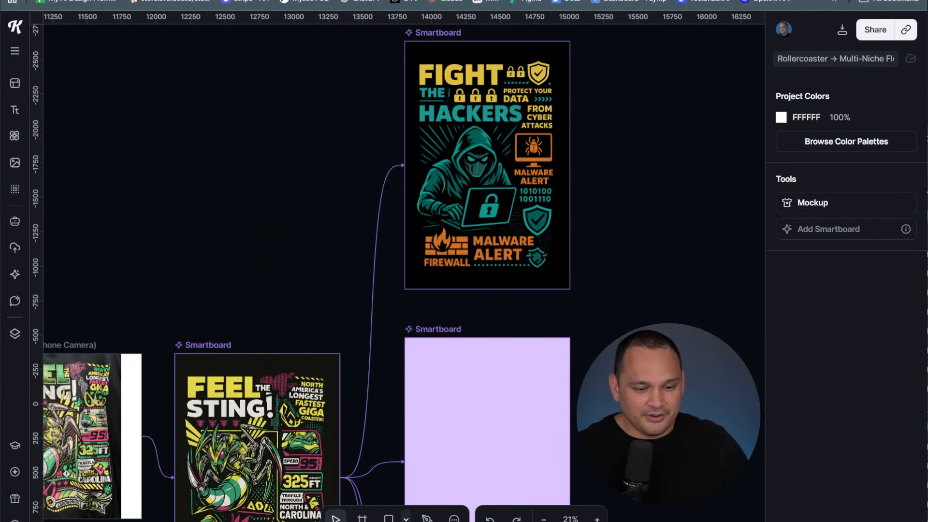
{"action": "scroll", "coordinate": [547, 268], "scroll_direction": "down", "scroll_amount": 12}
{"action": "scroll", "coordinate": [547, 267], "scroll_direction": "up", "scroll_amount": 5}
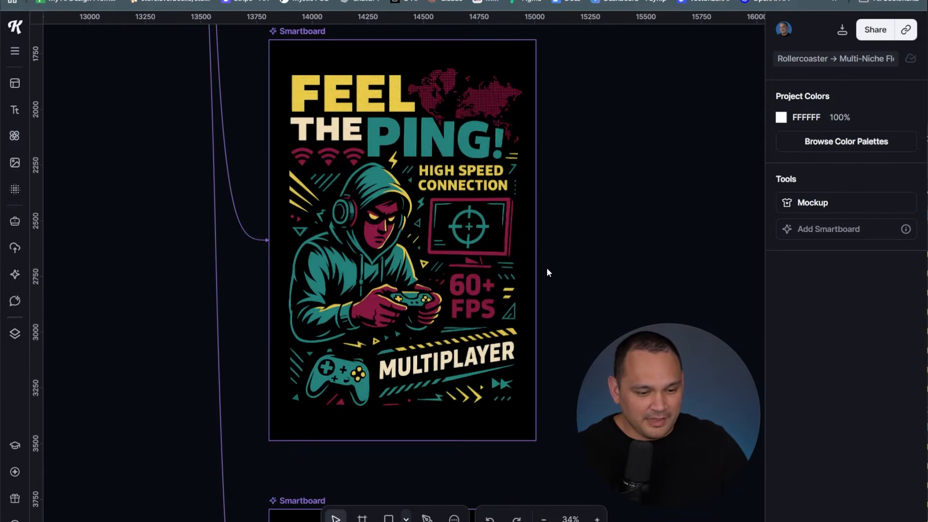
{"action": "scroll", "coordinate": [556, 343], "scroll_direction": "up", "scroll_amount": 3}
{"action": "scroll", "coordinate": [557, 346], "scroll_direction": "down", "scroll_amount": 5}
{"action": "scroll", "coordinate": [557, 346], "scroll_direction": "up", "scroll_amount": 3}
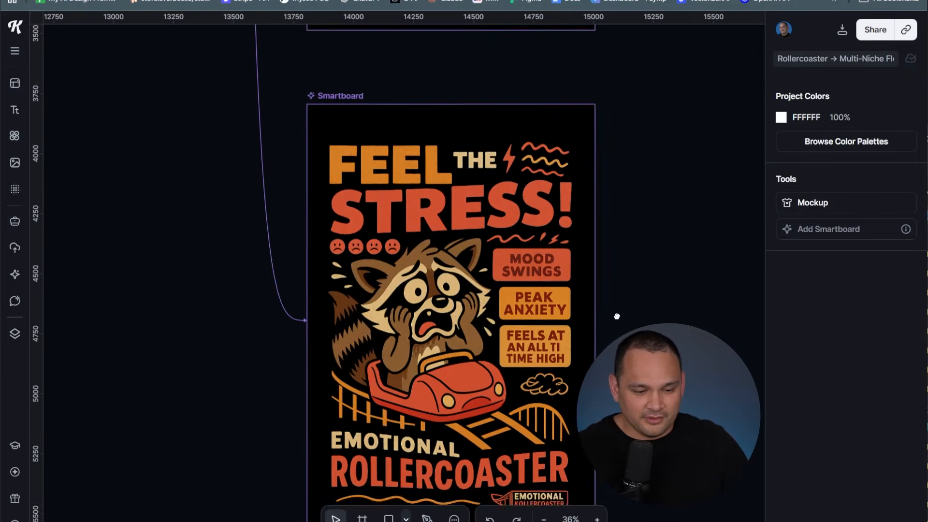
Add a connected Smartboard for a variation of the "Feel the Stress!" raccoon design
{"action": "left_click_drag", "start_coordinate": [616, 317], "coordinate": [632, 260]}
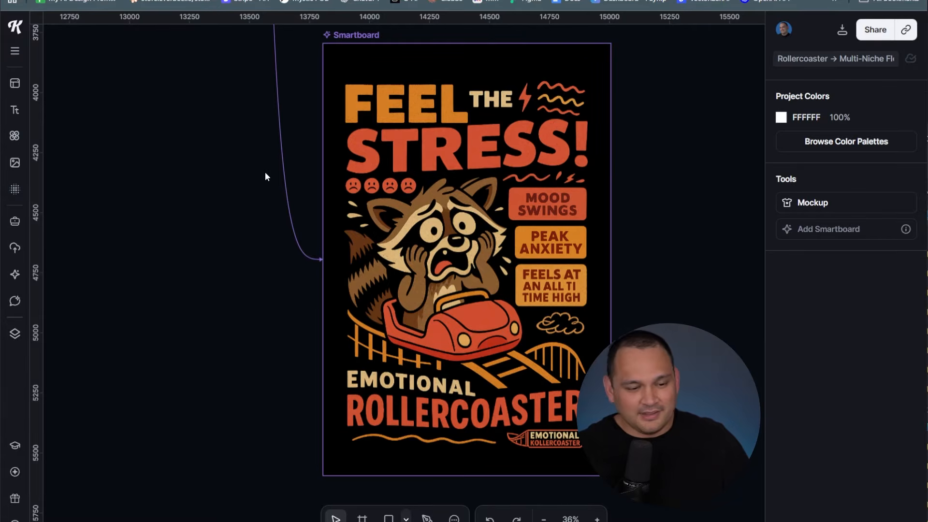
{"action": "left_click", "coordinate": [448, 296]}
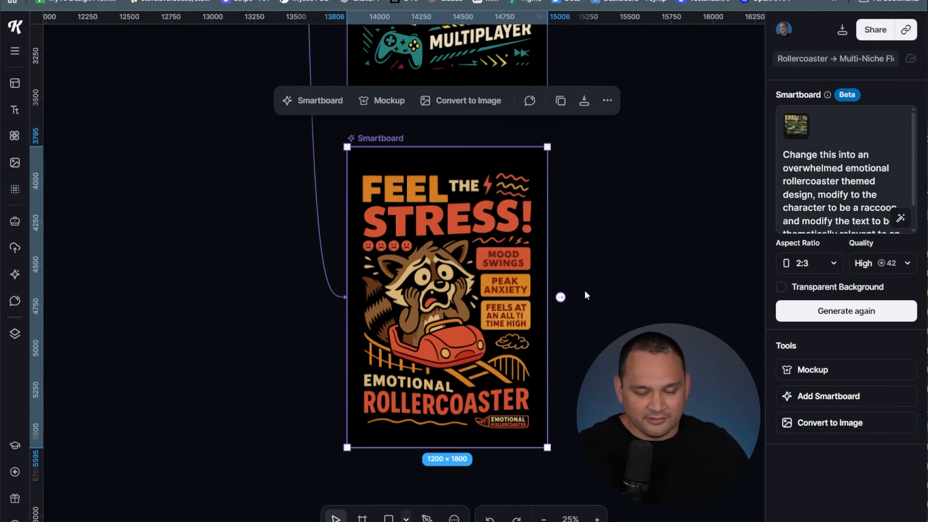
{"action": "mouse_move", "coordinate": [562, 298]}
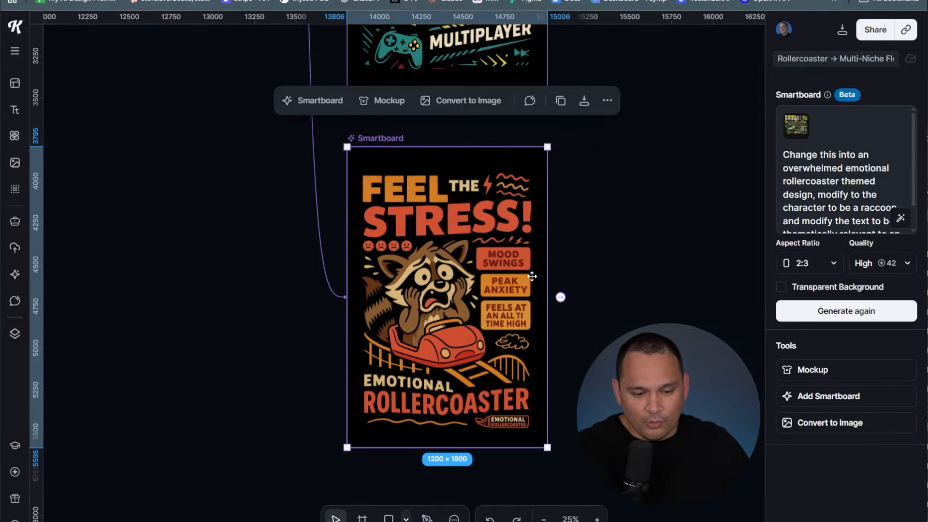
{"action": "left_click", "coordinate": [561, 299]}
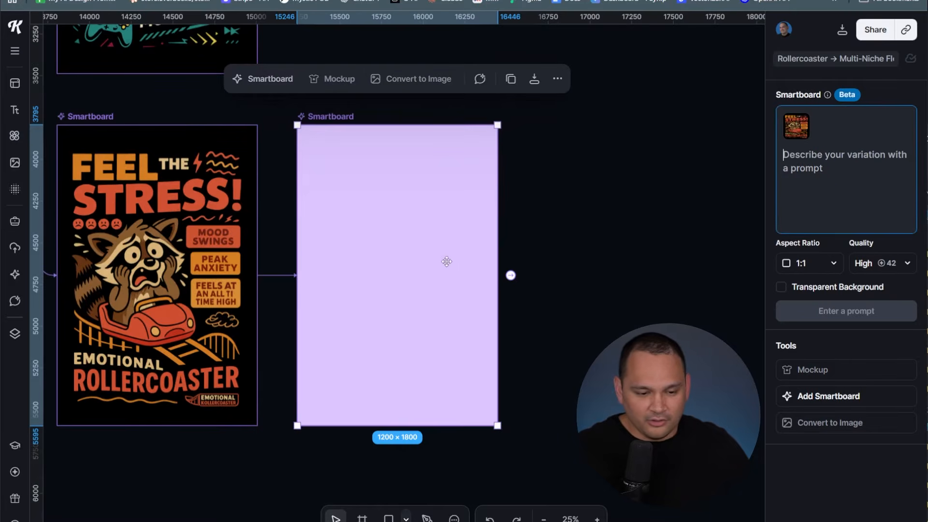
Enter the prompt "make it more halloween by turning the raccoon into a female skeleton wearing a coquette bow and making the design more spooky and gothic"
{"action": "left_click", "coordinate": [781, 163]}
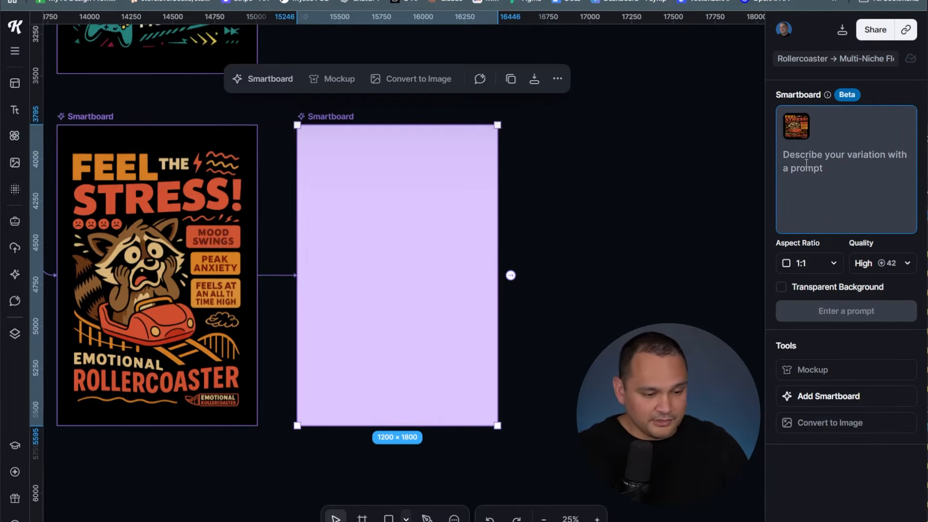
{"action": "type", "text": "make it more halloween by turning the raccoon into a female skeleton wearing a coquette bow and making it more spooky and gothic"}
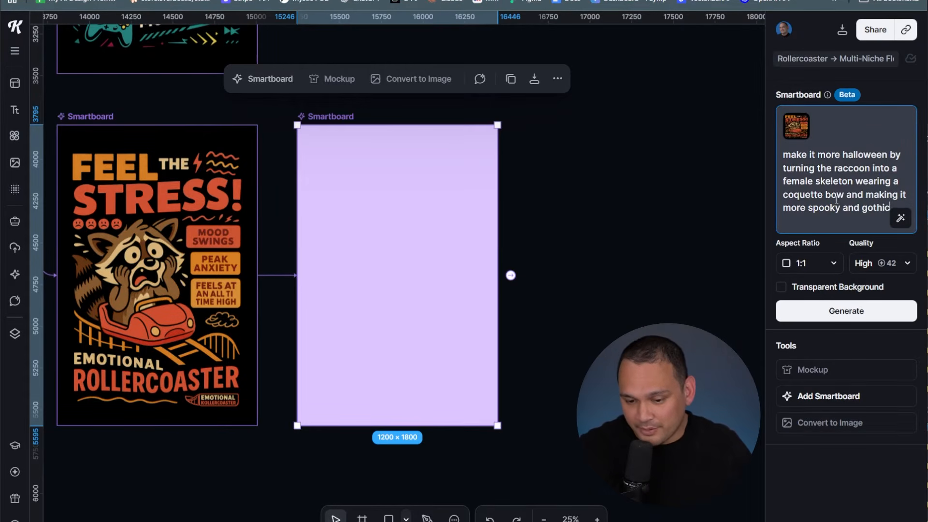
{"action": "double_click", "coordinate": [901, 195]}
{"action": "type", "text": "the design"}
Set the aspect ratio to 2:3 for the Halloween skeleton Smartboard and generate its design
{"action": "left_click", "coordinate": [800, 275]}
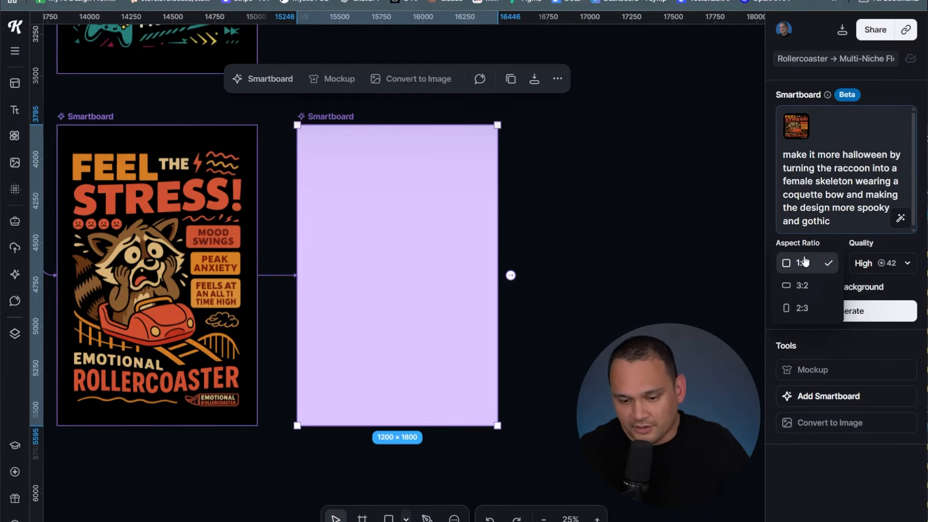
{"action": "left_click", "coordinate": [798, 309]}
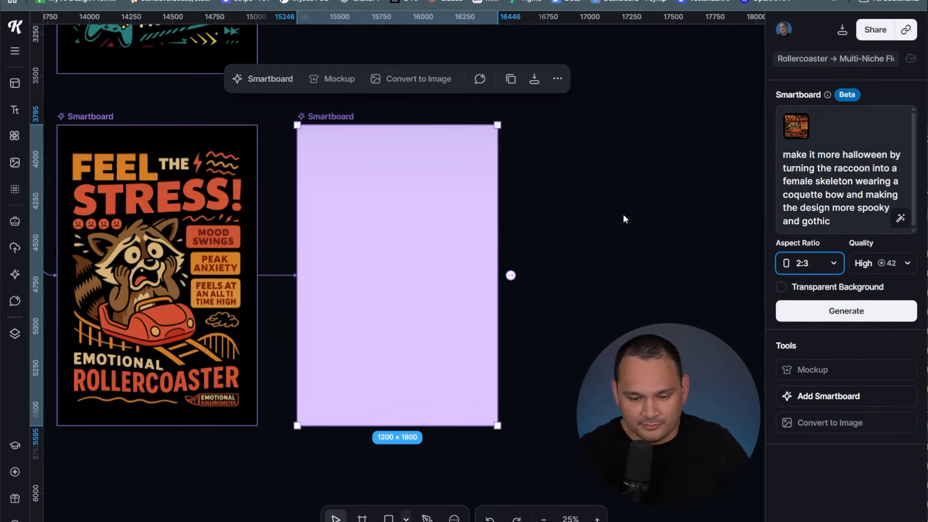
{"action": "left_click", "coordinate": [823, 311]}
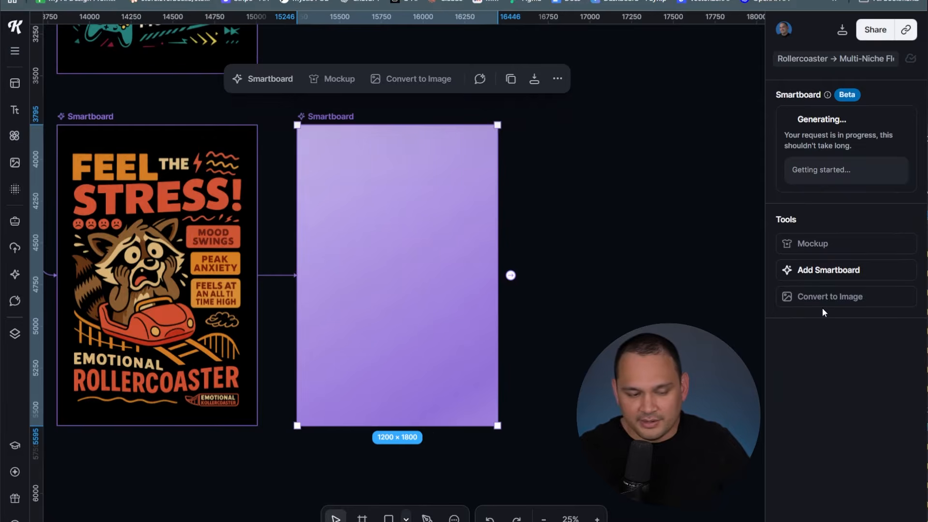
Add a connected Smartboard to the "Feel the Ping!" gaming design and set its aspect ratio to 2:3
{"action": "left_click", "coordinate": [568, 250]}
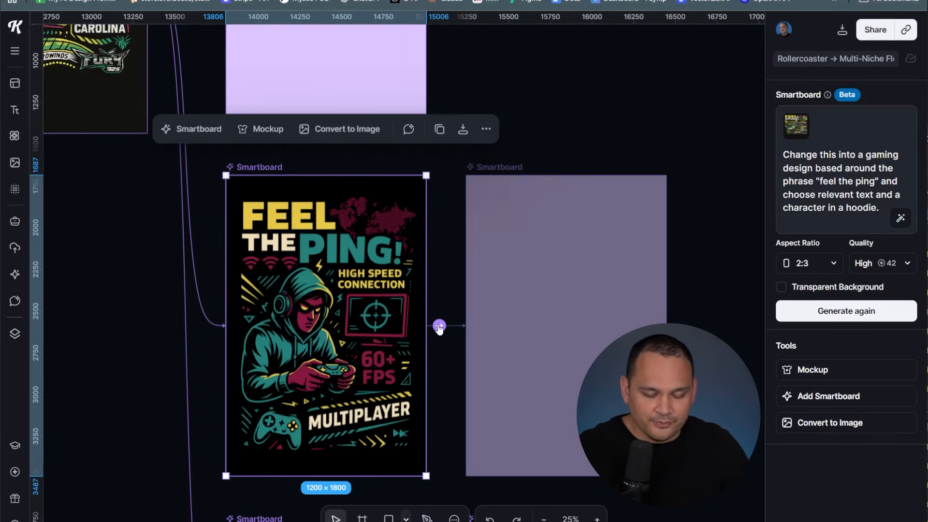
{"action": "left_click", "coordinate": [438, 327]}
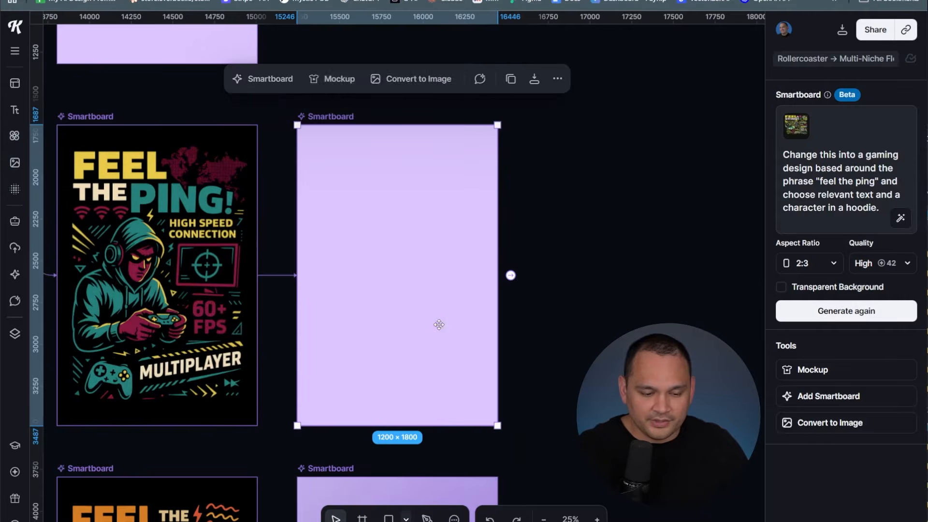
{"action": "left_click", "coordinate": [831, 184]}
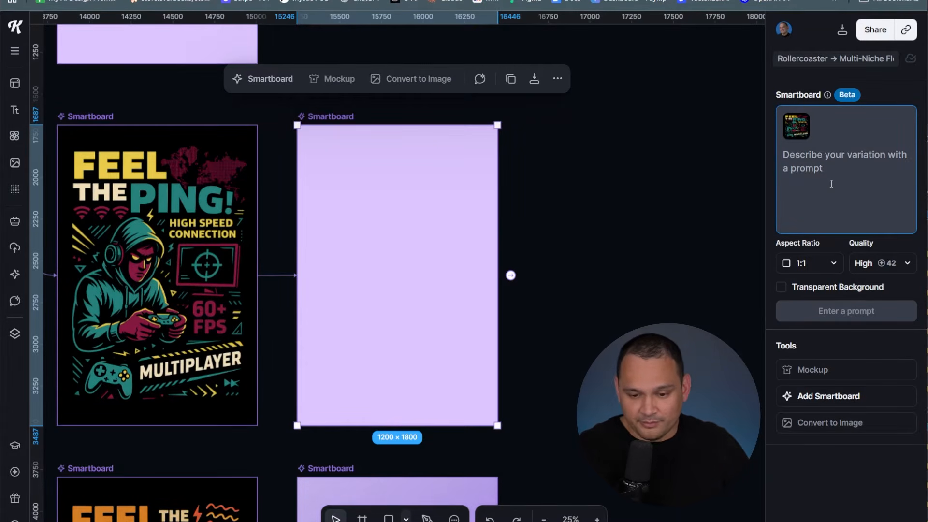
{"action": "left_click", "coordinate": [807, 263]}
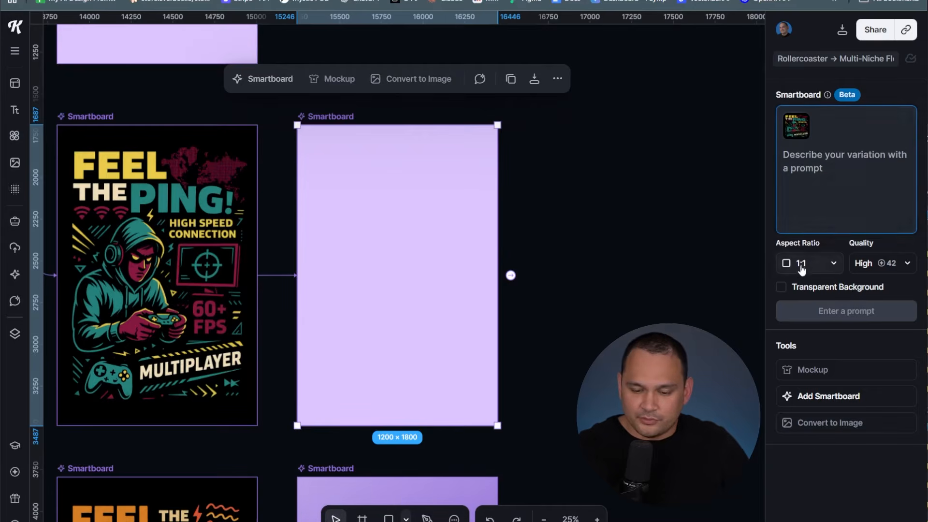
{"action": "left_click", "coordinate": [803, 309]}
Generate the gaming variation with the prompt: change this to "blame it on the lag" and make it be more funny
{"action": "left_click", "coordinate": [807, 196]}
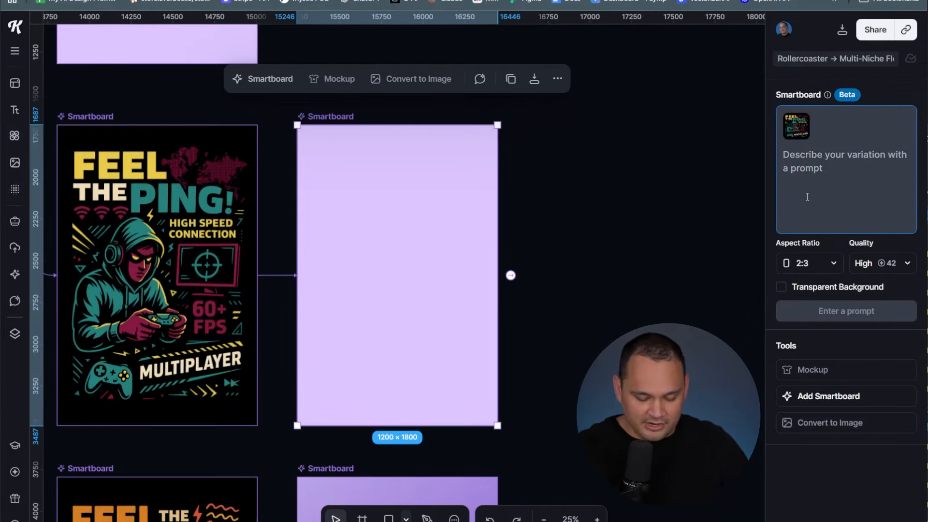
{"action": "type", "text": "change this to"}
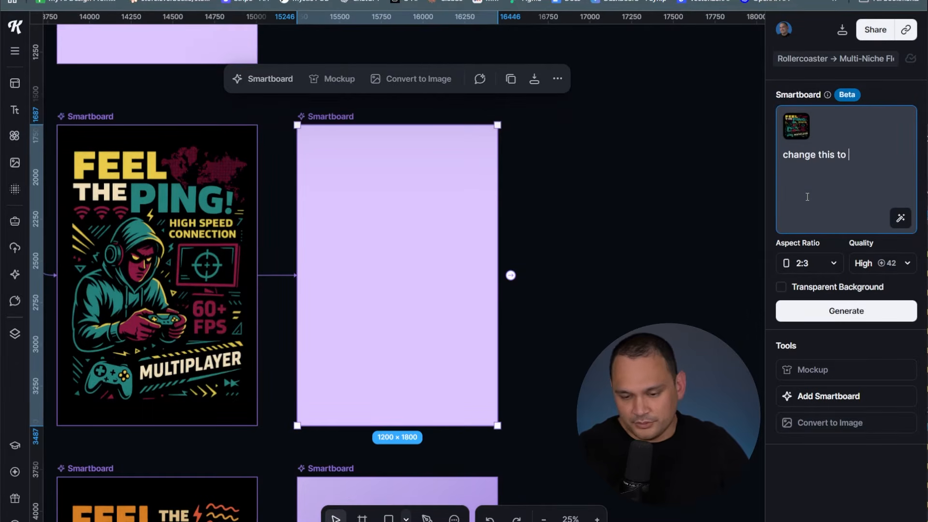
{"action": "type", "text": " \"blame it on the"}
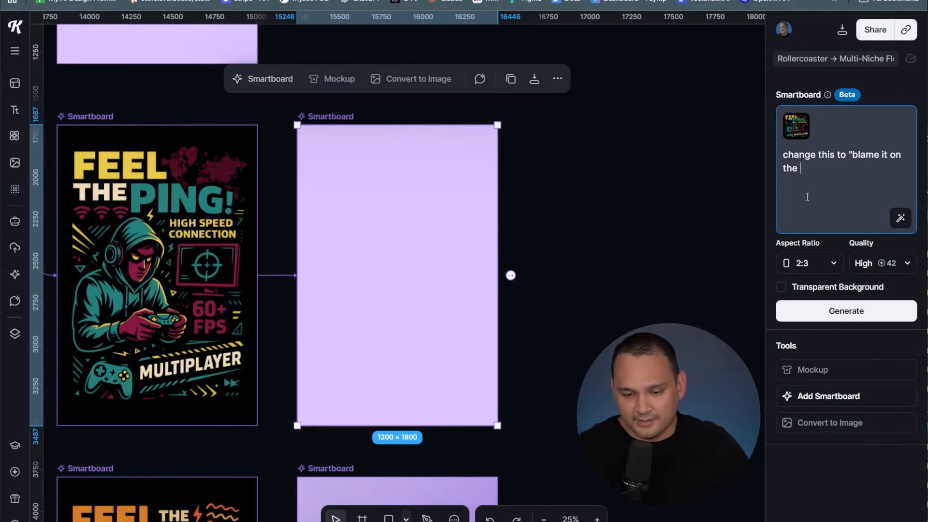
{"action": "type", "text": " lag\" and make it be more funny"}
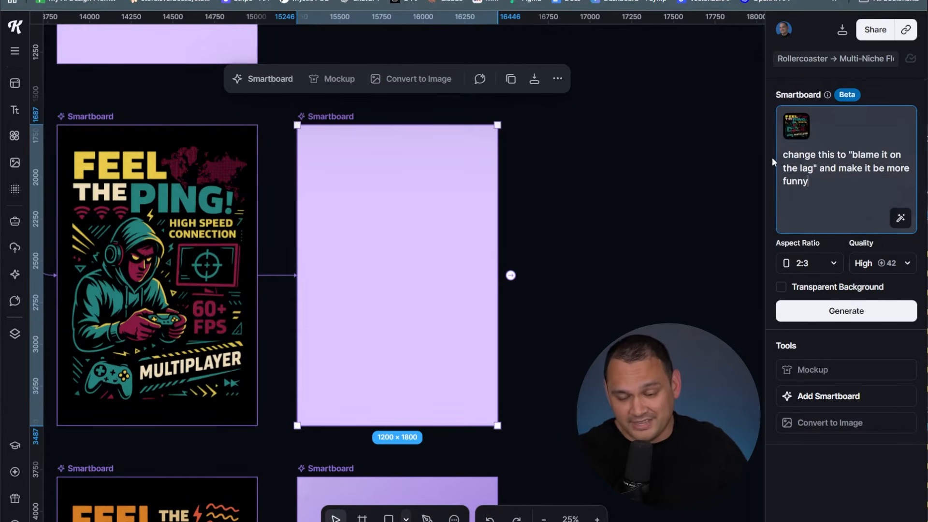
{"action": "left_click", "coordinate": [828, 315]}
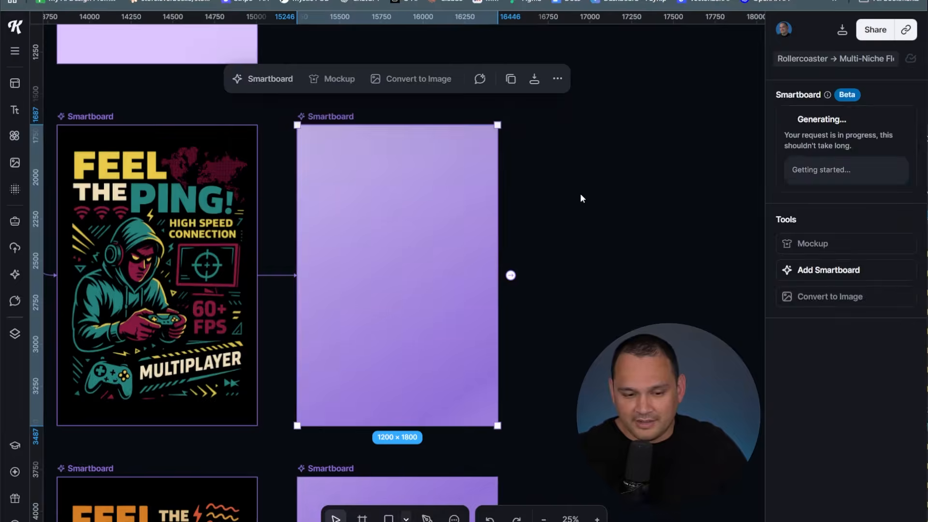
Add a connected Smartboard for a variation of the "Fight the Hackers" cybersecurity design
{"action": "left_click", "coordinate": [656, 247]}
{"action": "scroll", "coordinate": [545, 173], "scroll_direction": "up", "scroll_amount": 7}
{"action": "scroll", "coordinate": [463, 381], "scroll_direction": "left", "scroll_amount": 6}
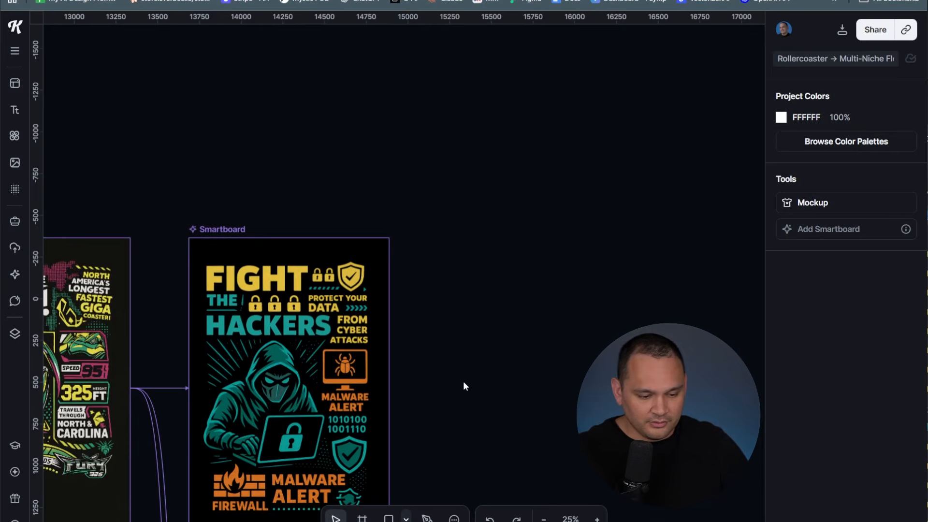
{"action": "left_click", "coordinate": [506, 281]}
{"action": "left_click", "coordinate": [619, 303]}
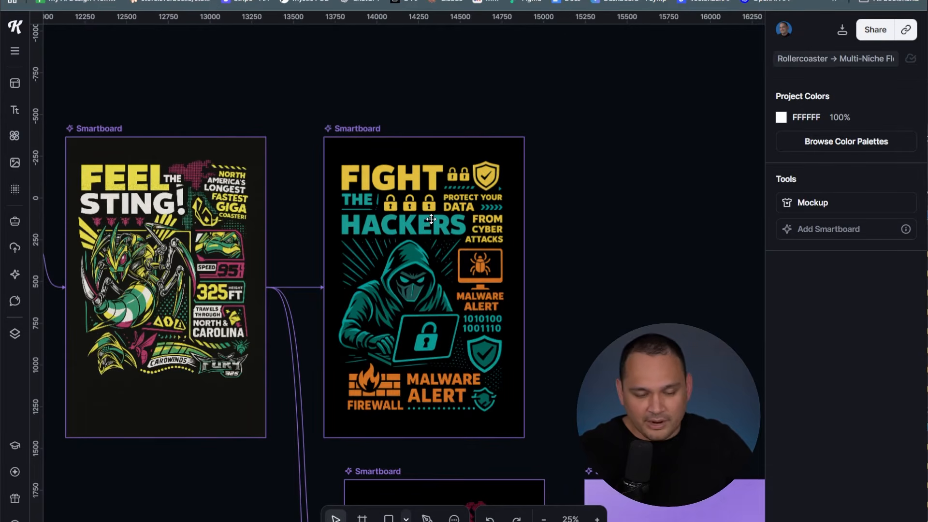
{"action": "left_click", "coordinate": [397, 237]}
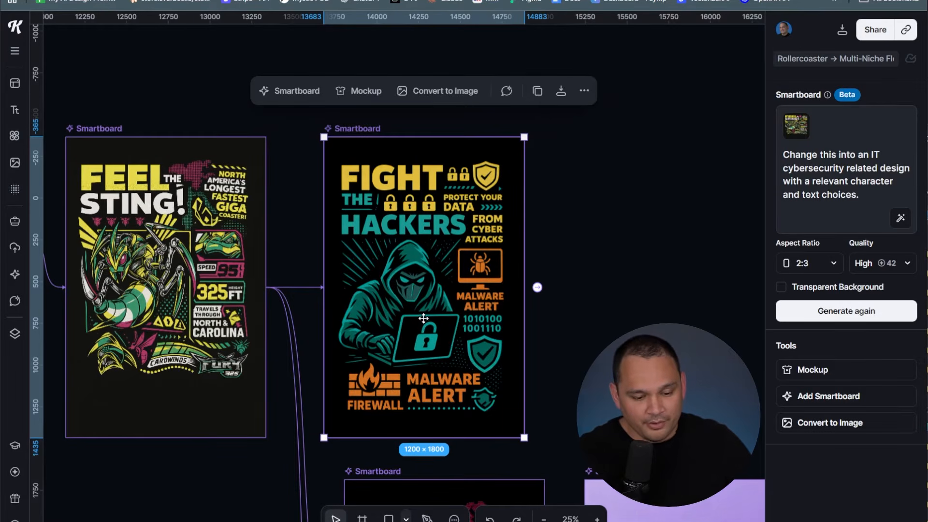
{"action": "key", "text": "Escape"}
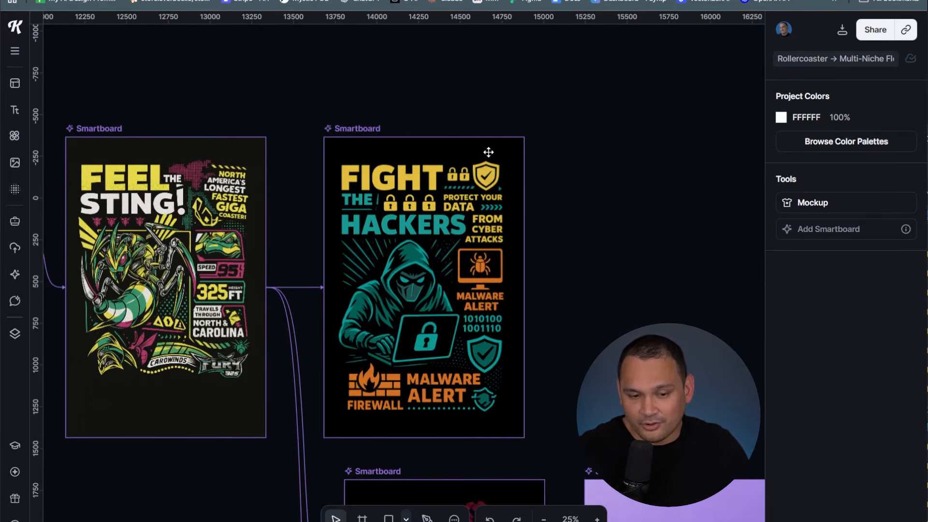
{"action": "left_click", "coordinate": [435, 290]}
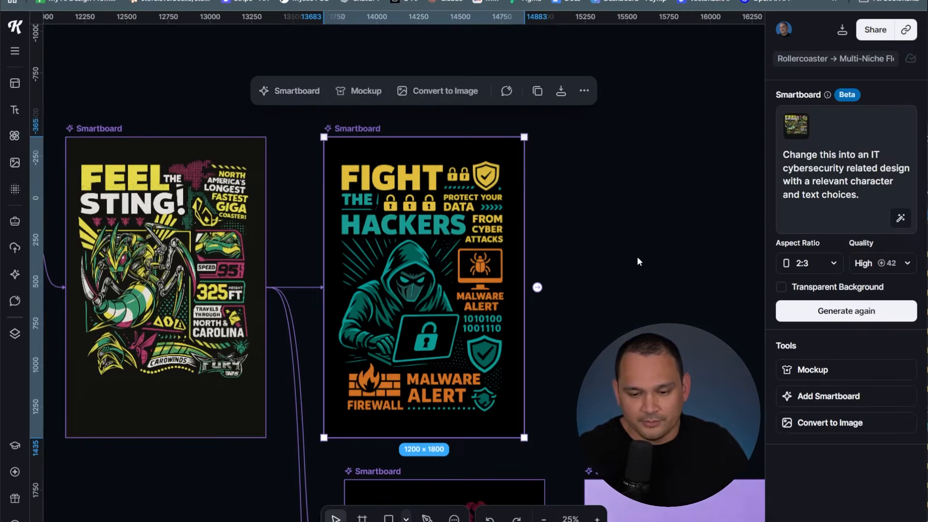
{"action": "left_click", "coordinate": [538, 287]}
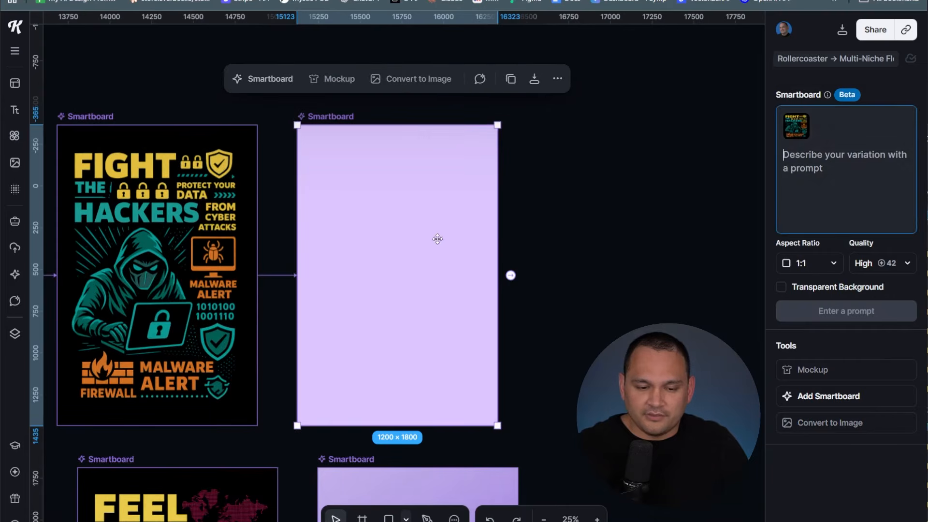
Generate the variation at 2:3 with the prompt: incorporate the term "cybersecurity blue team" and adjust the color palette to include more blue
{"action": "left_click", "coordinate": [810, 190]}
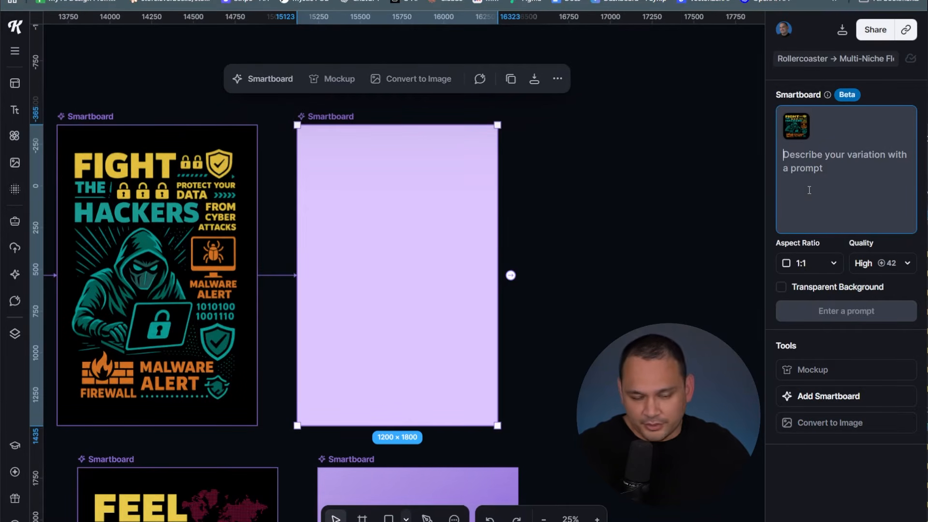
{"action": "type", "text": "incorporate the term \"cybersecurity blue team\" and adjust the color palette to include more blue"}
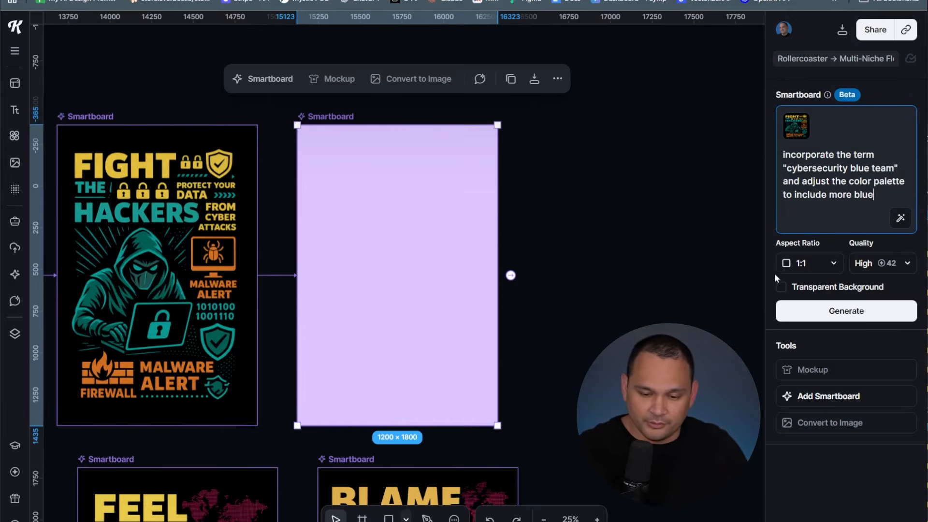
{"action": "left_click", "coordinate": [800, 264]}
{"action": "left_click", "coordinate": [801, 309]}
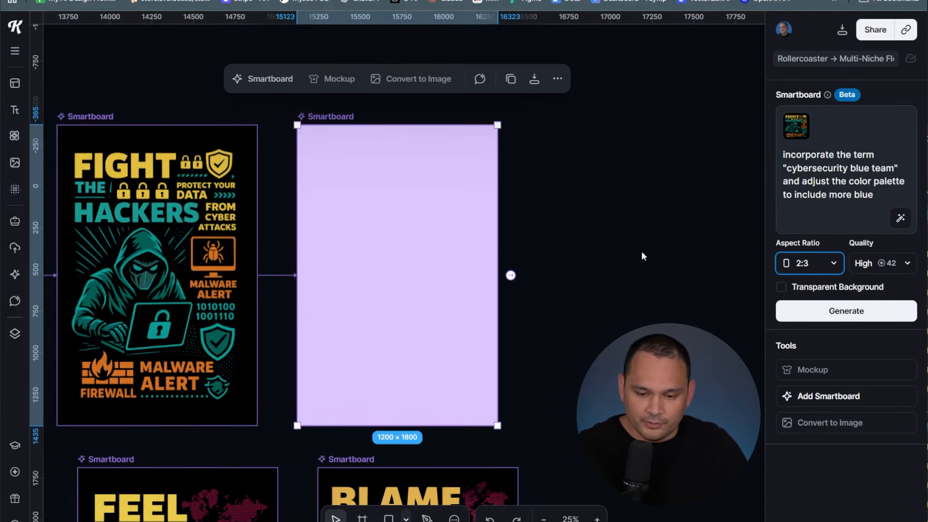
{"action": "left_click", "coordinate": [820, 309]}
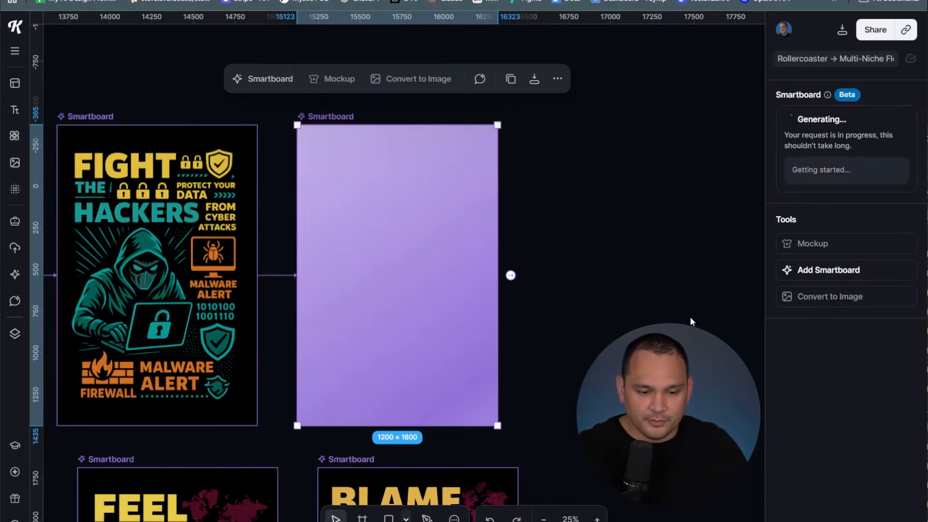
Inspect the "Blame It on the Lag" design up close and add a connected Smartboard to it
{"action": "left_click", "coordinate": [690, 321]}
{"action": "scroll", "coordinate": [529, 332], "scroll_direction": "down", "scroll_amount": 5}
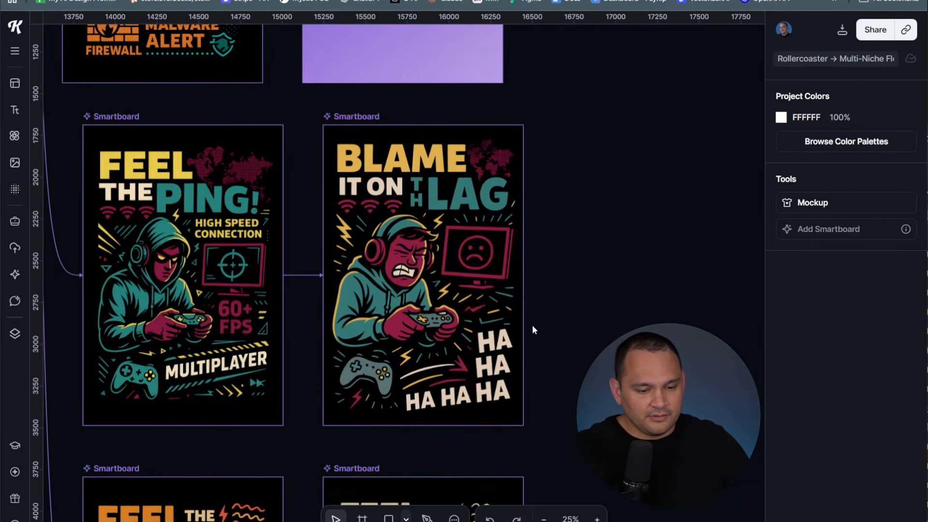
{"action": "scroll", "coordinate": [532, 325], "scroll_direction": "up", "scroll_amount": 3, "text": "ctrl"}
{"action": "scroll", "coordinate": [546, 265], "scroll_direction": "left", "scroll_amount": 4}
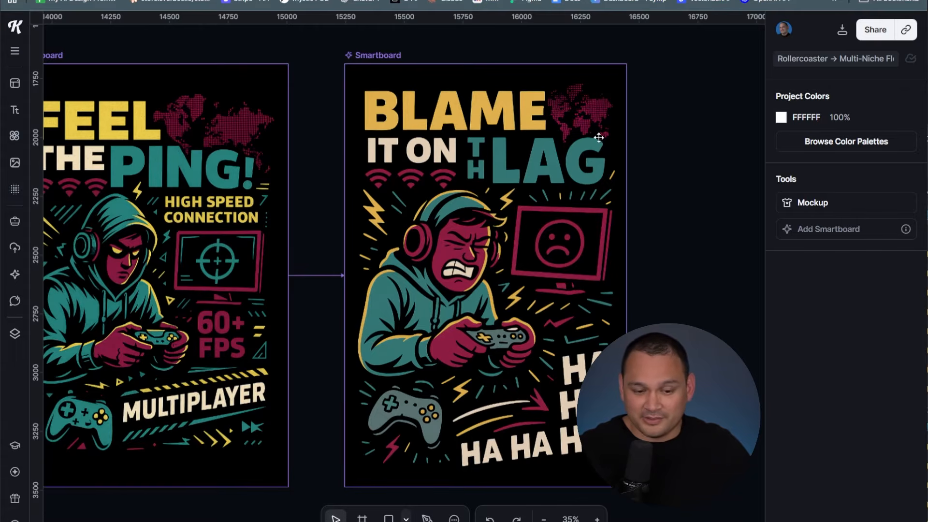
{"action": "left_click", "coordinate": [620, 251]}
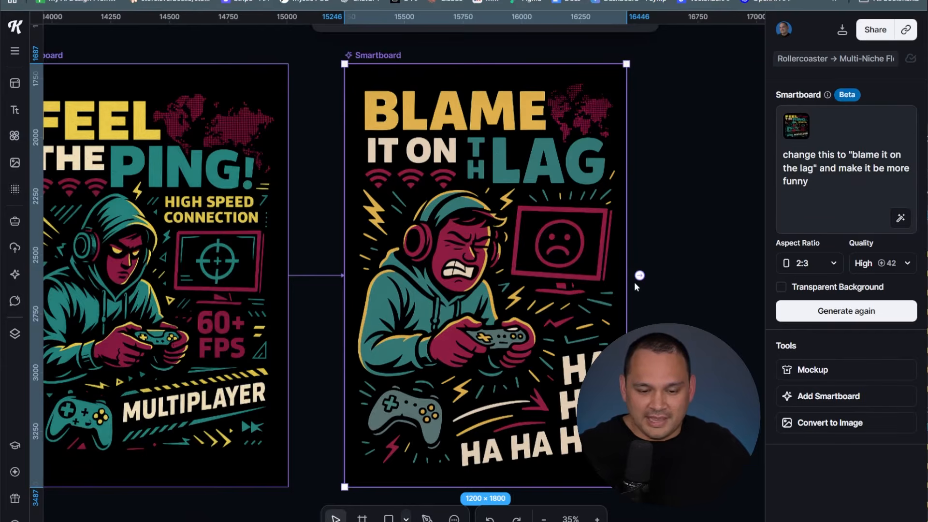
{"action": "left_click", "coordinate": [639, 275]}
{"action": "left_click", "coordinate": [224, 172]}
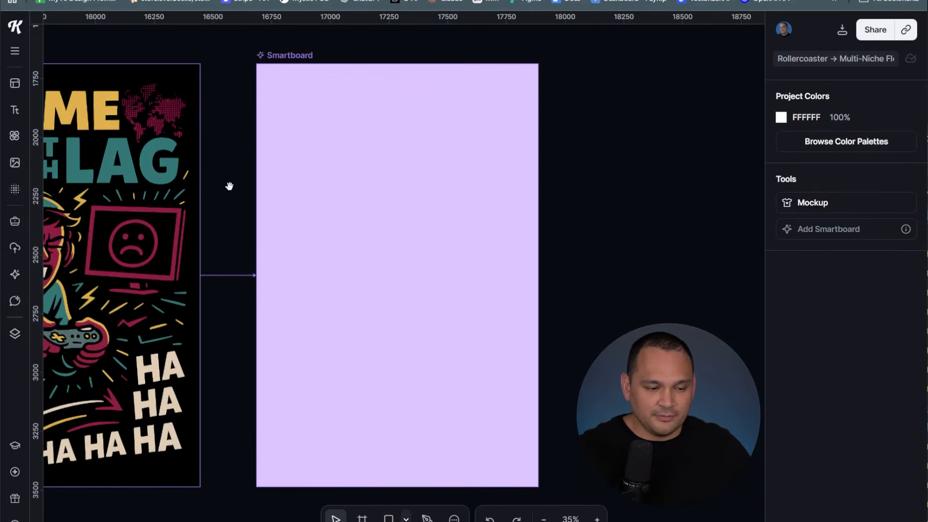
{"action": "left_click_drag", "start_coordinate": [229, 186], "coordinate": [421, 201]}
Generate the variation at 2:3 with the prompt: "th" should be "the", make the person into a gorilla and change the color palette to be more cyberpunk
{"action": "left_click", "coordinate": [526, 183]}
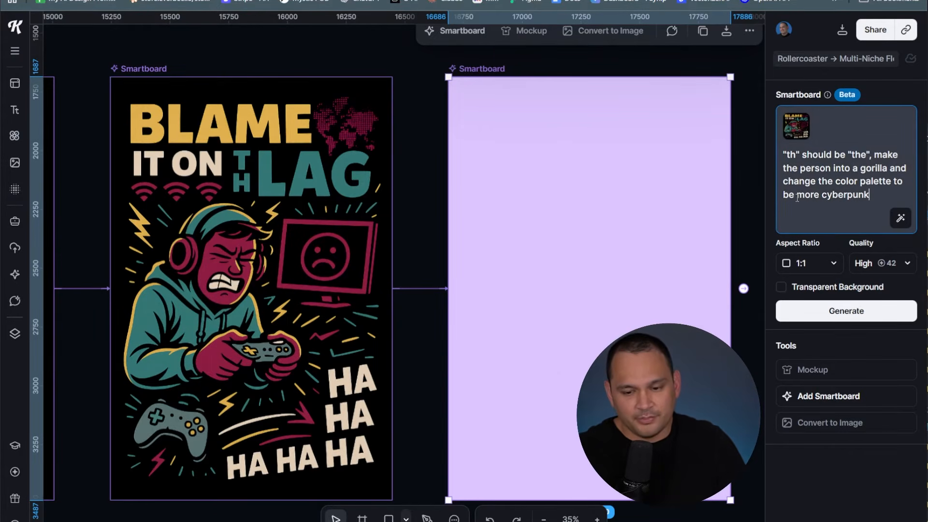
{"action": "left_click", "coordinate": [815, 264]}
{"action": "left_click", "coordinate": [798, 307]}
{"action": "left_click", "coordinate": [846, 311]}
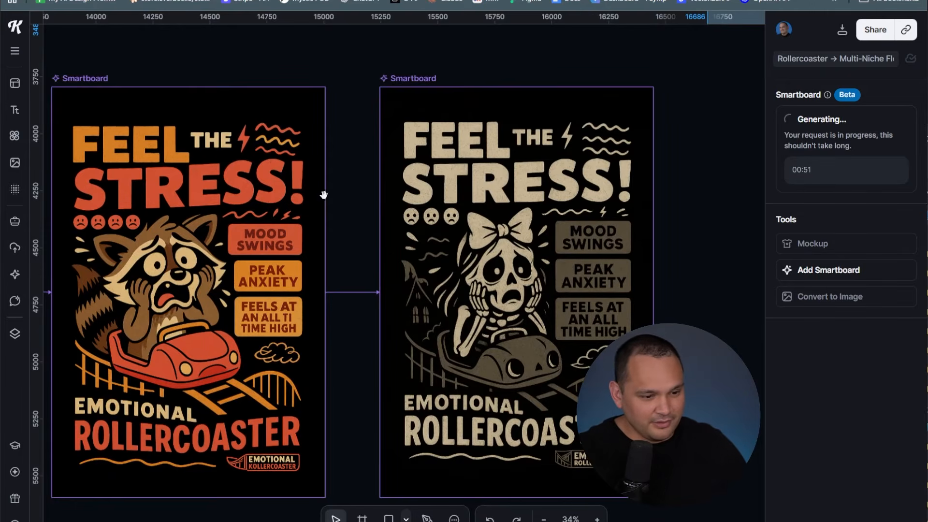
Convert the skeleton "Feel the Stress!" Smartboard to an image and remove the image's background
{"action": "left_click_drag", "start_coordinate": [323, 195], "coordinate": [399, 203]}
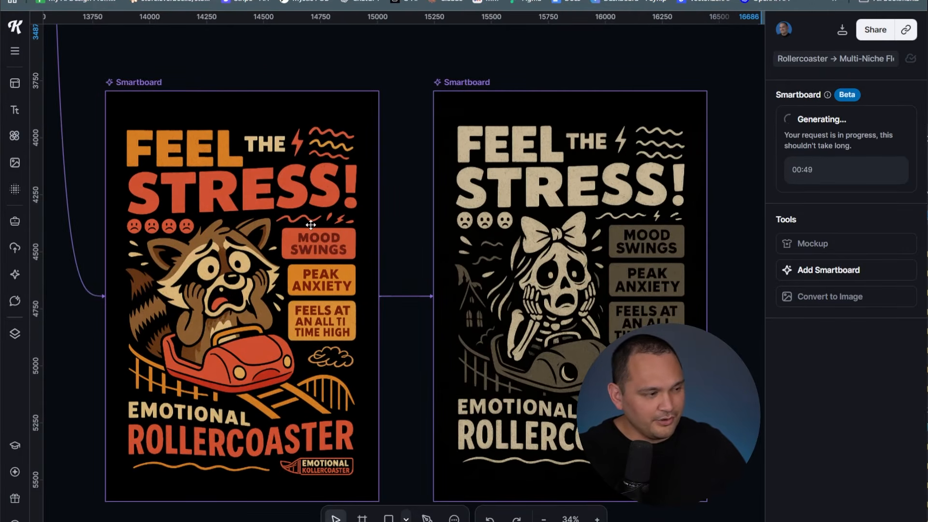
{"action": "left_click_drag", "start_coordinate": [564, 217], "coordinate": [372, 213]}
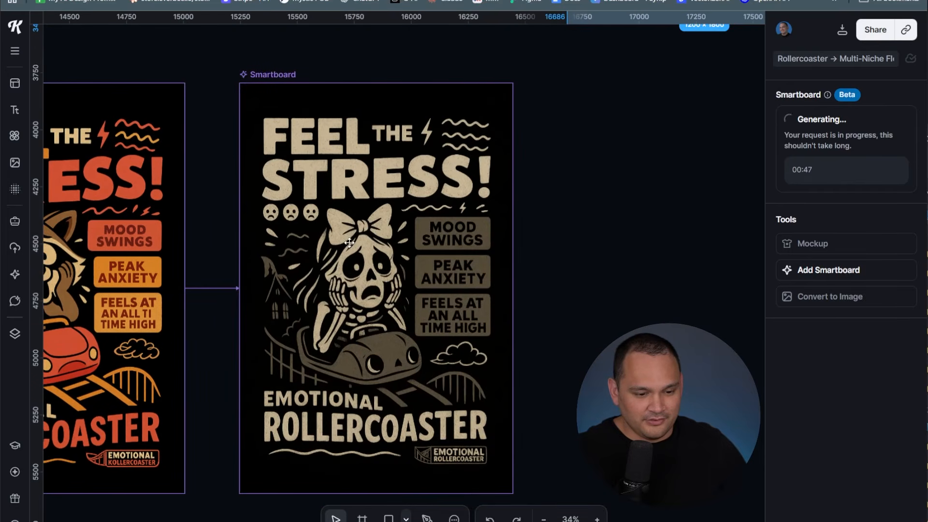
{"action": "scroll", "coordinate": [367, 254], "scroll_direction": "up", "scroll_amount": 2}
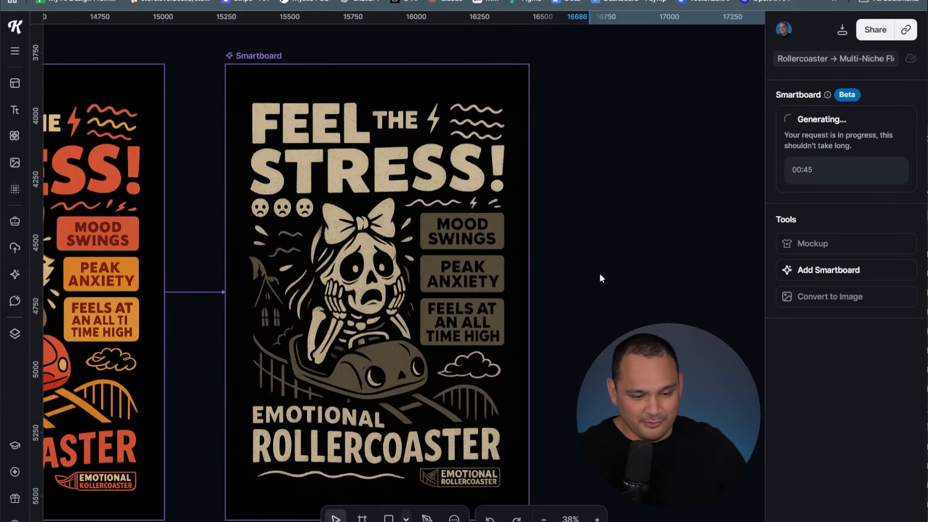
{"action": "scroll", "coordinate": [592, 266], "scroll_direction": "down", "scroll_amount": 1}
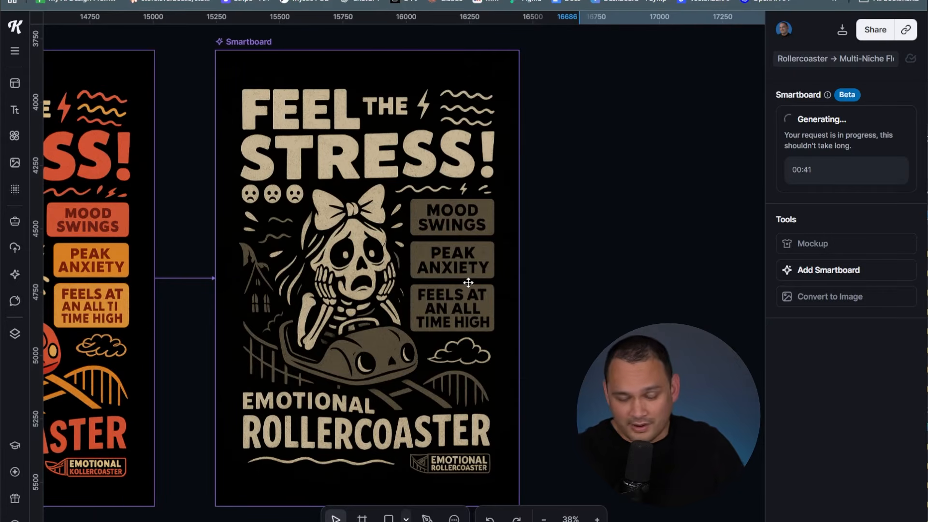
{"action": "left_click", "coordinate": [379, 231]}
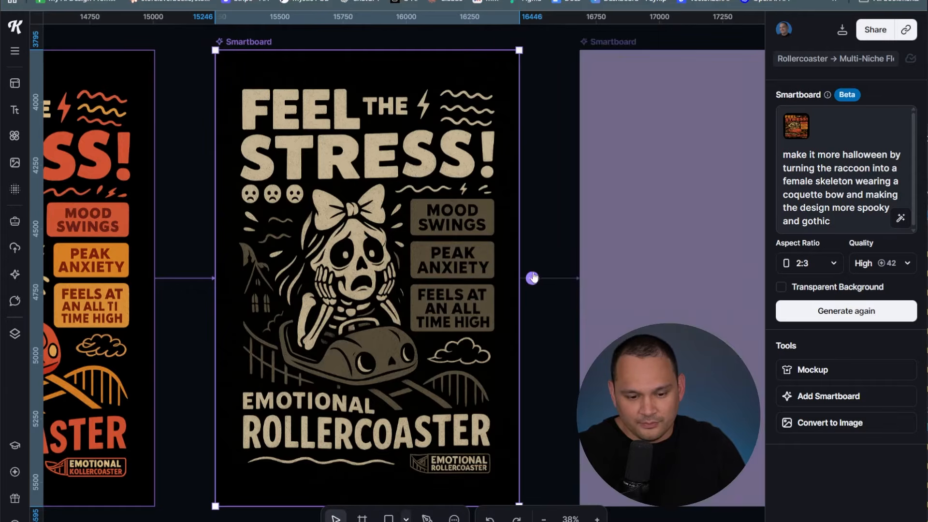
{"action": "left_click", "coordinate": [841, 425]}
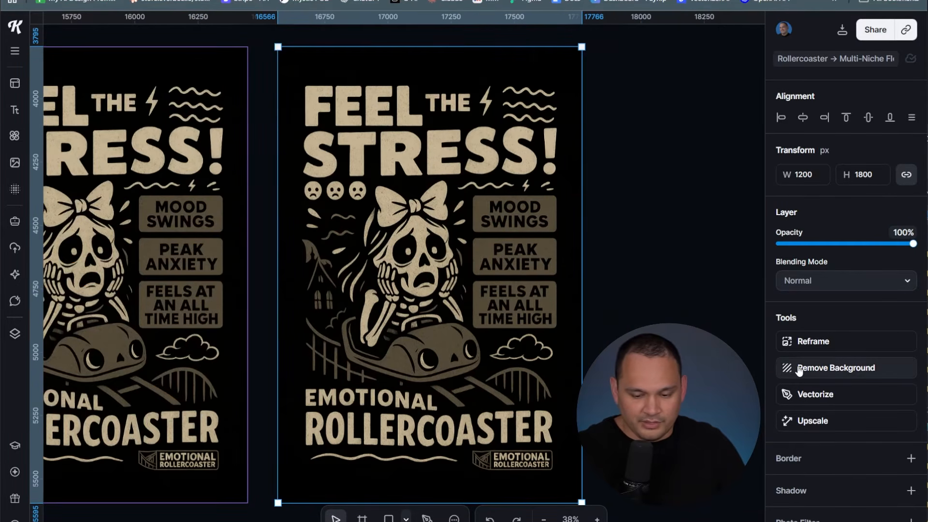
{"action": "left_click", "coordinate": [810, 370]}
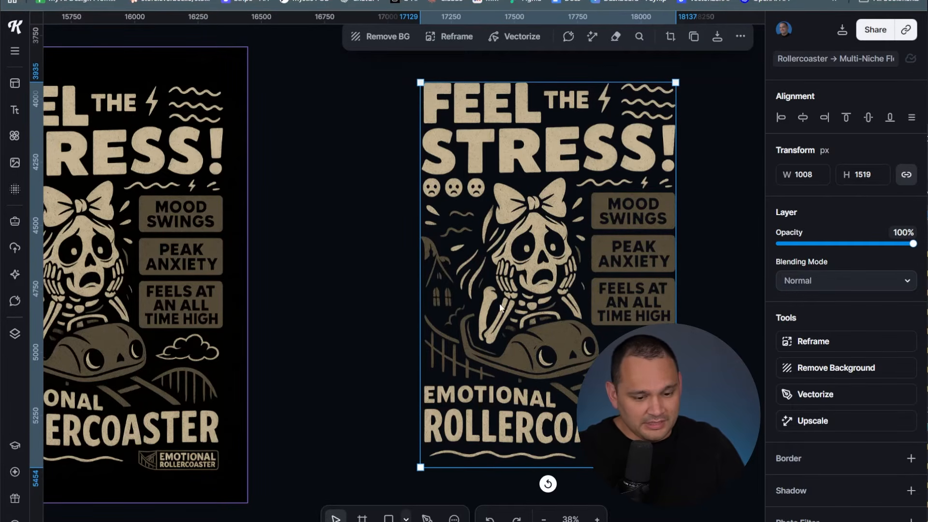
Vectorize the skeleton design with its background removed and move it onto the "Isolating it" artboard
{"action": "left_click", "coordinate": [805, 393]}
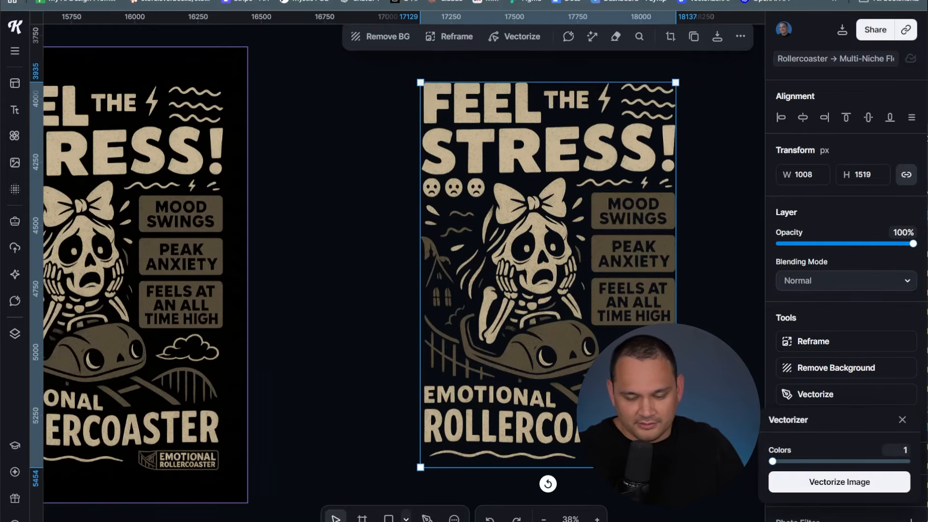
{"action": "left_click", "coordinate": [834, 482]}
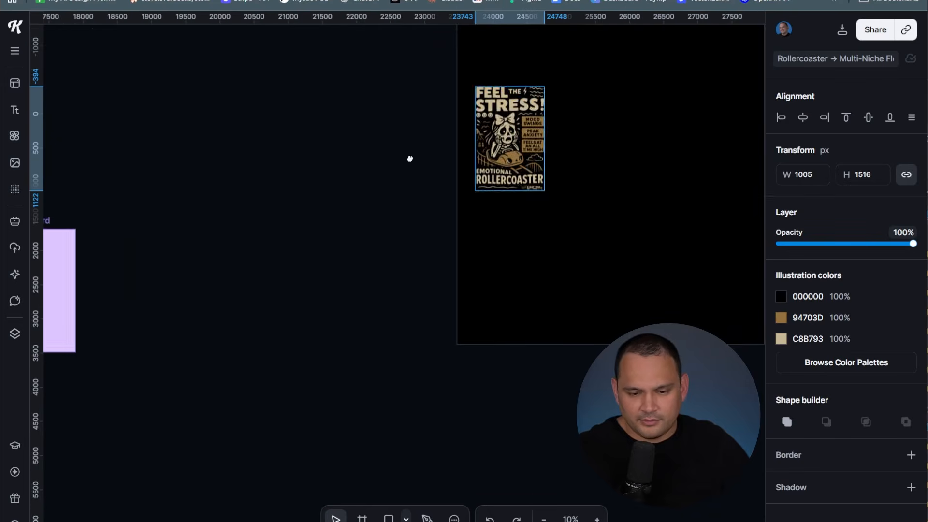
{"action": "left_click_drag", "start_coordinate": [492, 140], "coordinate": [491, 43]}
{"action": "scroll", "coordinate": [348, 154], "scroll_direction": "up", "scroll_amount": 3}
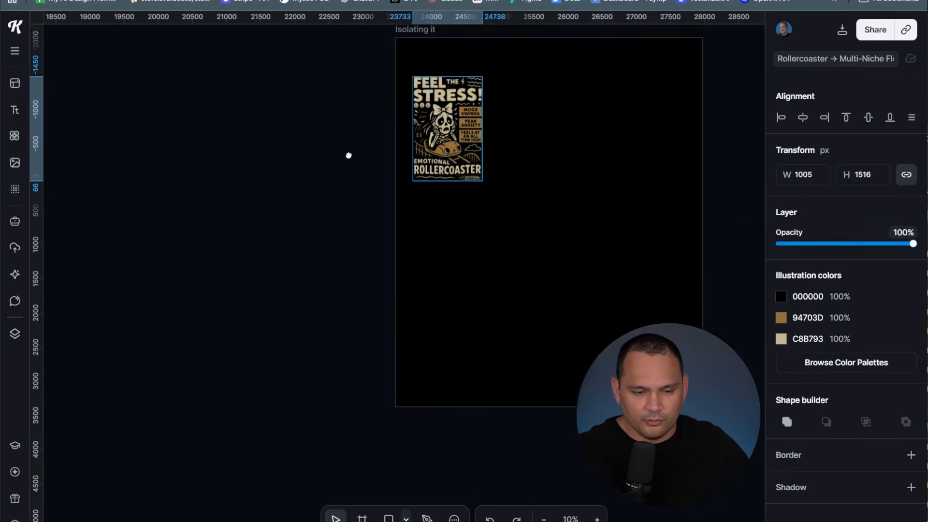
{"action": "scroll", "coordinate": [348, 153], "scroll_direction": "right", "scroll_amount": 3}
{"action": "left_click_drag", "start_coordinate": [373, 168], "coordinate": [363, 166]}
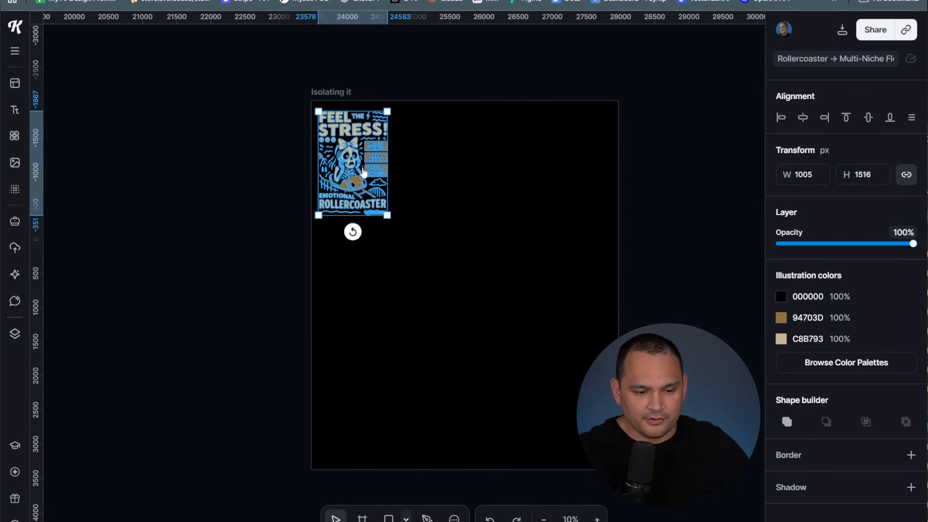
Scale the skeleton vector to 3400 × 5130 px and center it horizontally on the "Isolating it" artboard
{"action": "left_click_drag", "start_coordinate": [391, 218], "coordinate": [551, 458]}
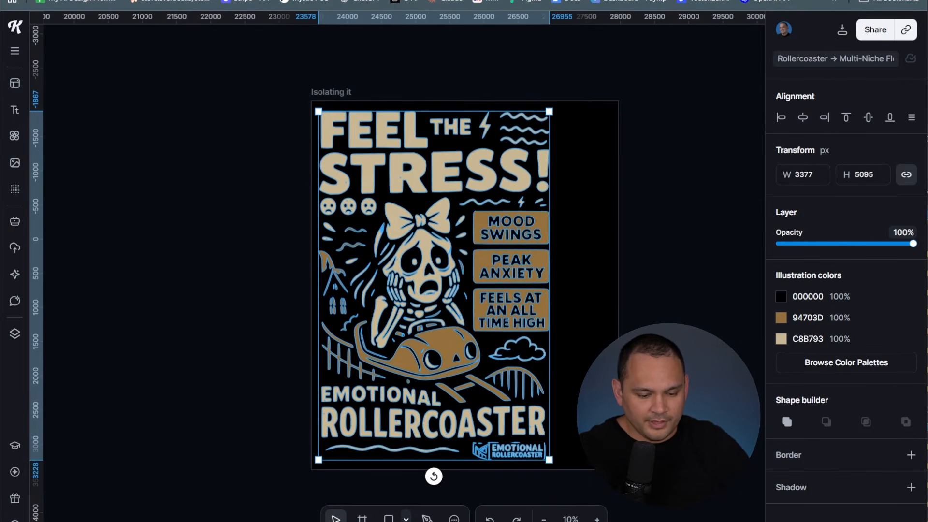
{"action": "left_click_drag", "start_coordinate": [413, 184], "coordinate": [431, 187]}
{"action": "left_click", "coordinate": [810, 122]}
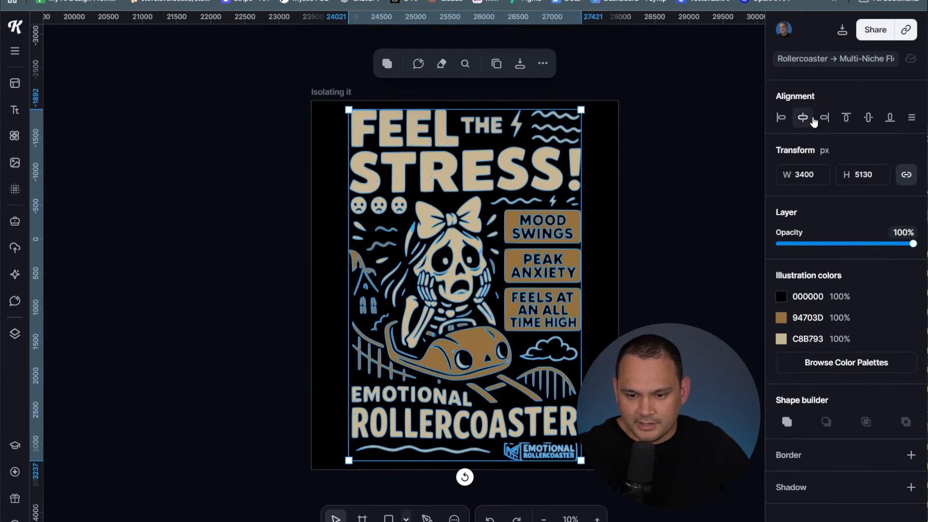
{"action": "left_click", "coordinate": [589, 215]}
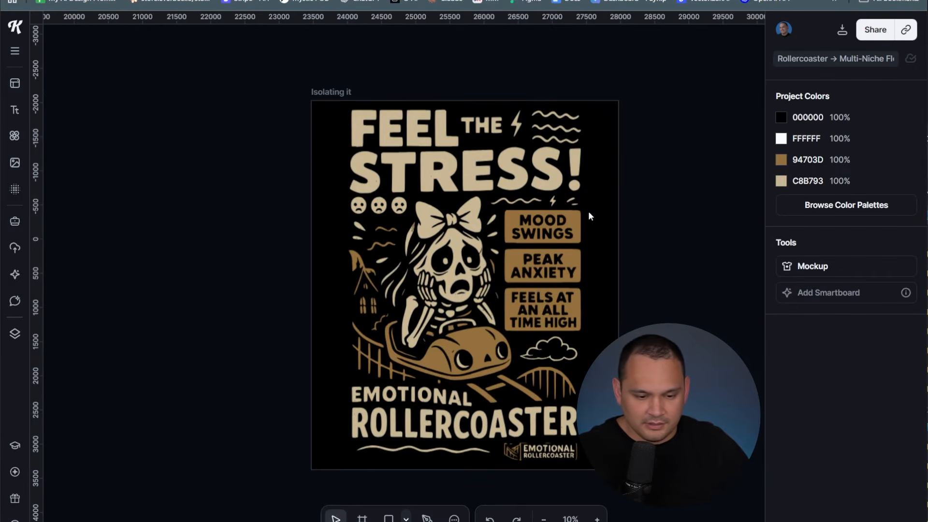
Set all illustration colors of the skeleton vector to white (FFFFFF)
{"action": "left_click", "coordinate": [506, 296]}
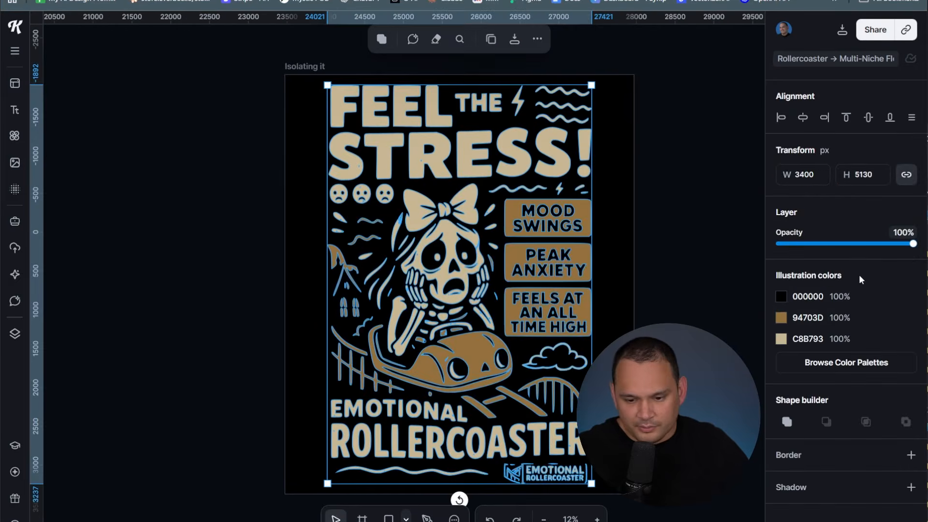
{"action": "left_click", "coordinate": [782, 319]}
{"action": "left_click_drag", "start_coordinate": [690, 321], "coordinate": [590, 267]}
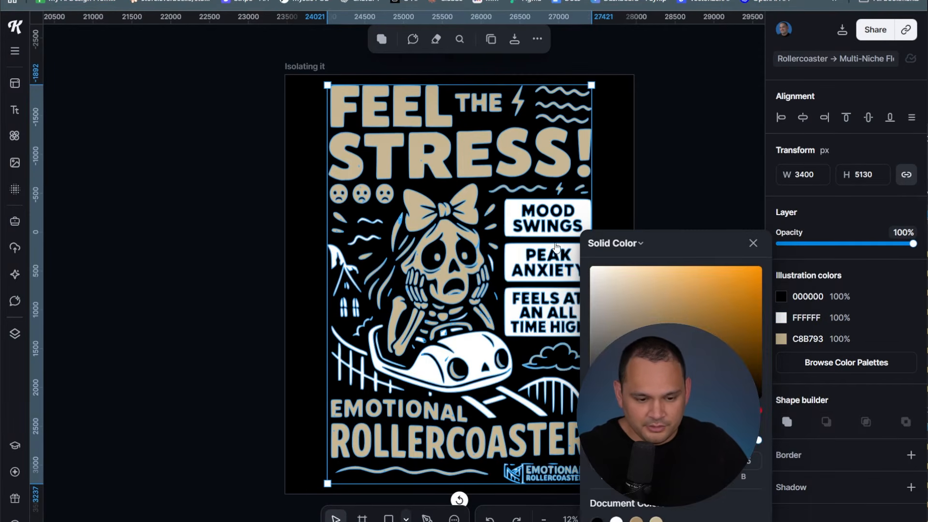
{"action": "left_click", "coordinate": [781, 338]}
{"action": "left_click_drag", "start_coordinate": [676, 300], "coordinate": [590, 267]}
{"action": "left_click", "coordinate": [536, 218]}
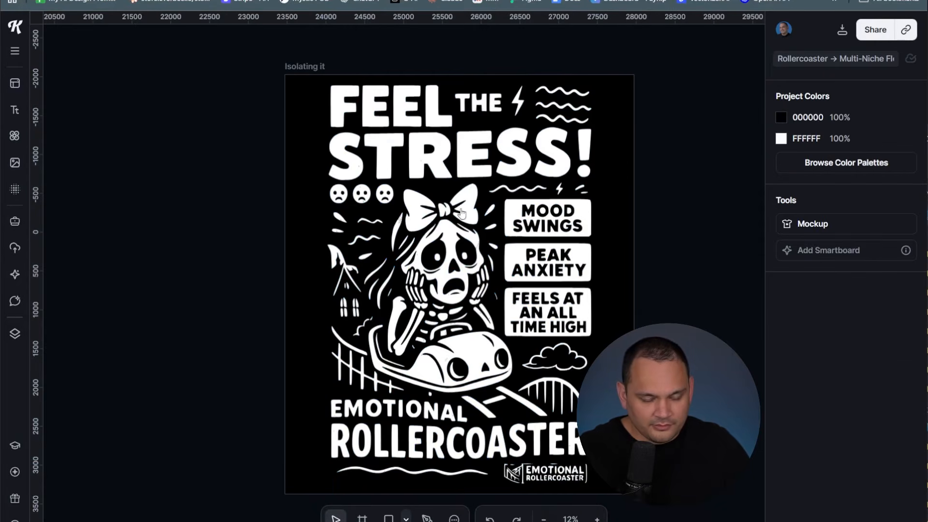
Recolor the car, track, house and label boxes of the skeleton vector to orange (FA6C00)
{"action": "left_click", "coordinate": [402, 212]}
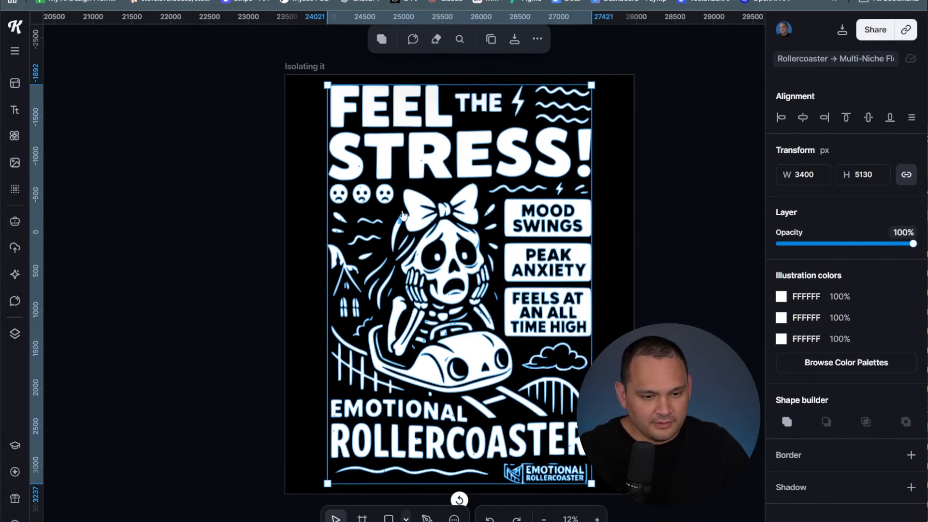
{"action": "left_click", "coordinate": [781, 317]}
{"action": "left_click", "coordinate": [613, 382]}
{"action": "mouse_move", "coordinate": [614, 382]}
{"action": "left_mouse_down"}
{"action": "mouse_move", "coordinate": [630, 406]}
{"action": "mouse_move", "coordinate": [652, 399]}
{"action": "mouse_move", "coordinate": [592, 348]}
{"action": "mouse_move", "coordinate": [594, 293]}
{"action": "mouse_move", "coordinate": [591, 319]}
{"action": "mouse_move", "coordinate": [729, 306]}
{"action": "mouse_move", "coordinate": [729, 328]}
{"action": "mouse_move", "coordinate": [772, 274]}
{"action": "left_mouse_up"}
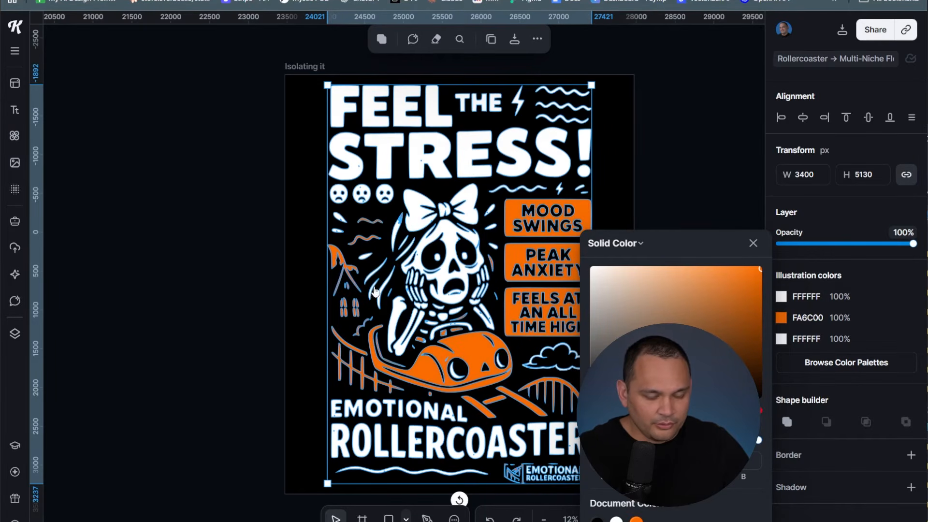
{"action": "left_click", "coordinate": [255, 296]}
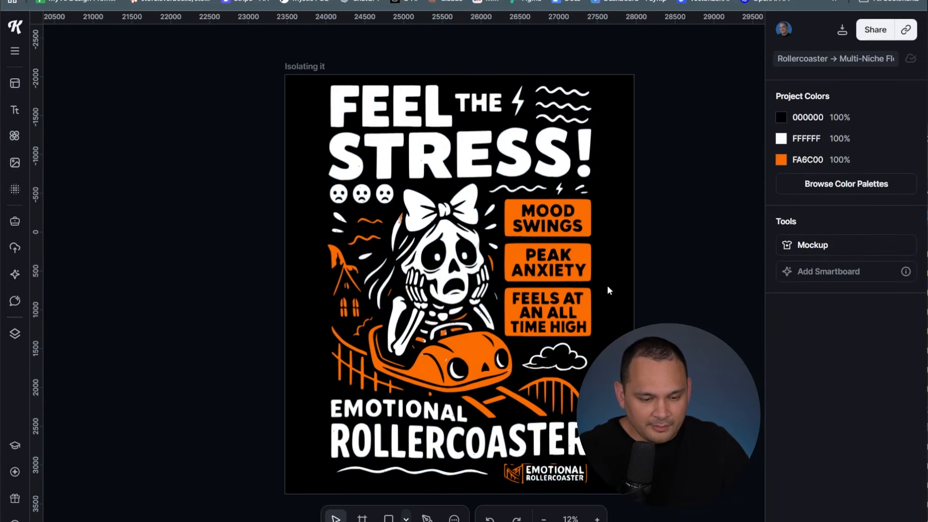
Return the orange accents of the skeleton vector to white (FFFFFF)
{"action": "left_click", "coordinate": [496, 359]}
{"action": "left_click", "coordinate": [781, 317]}
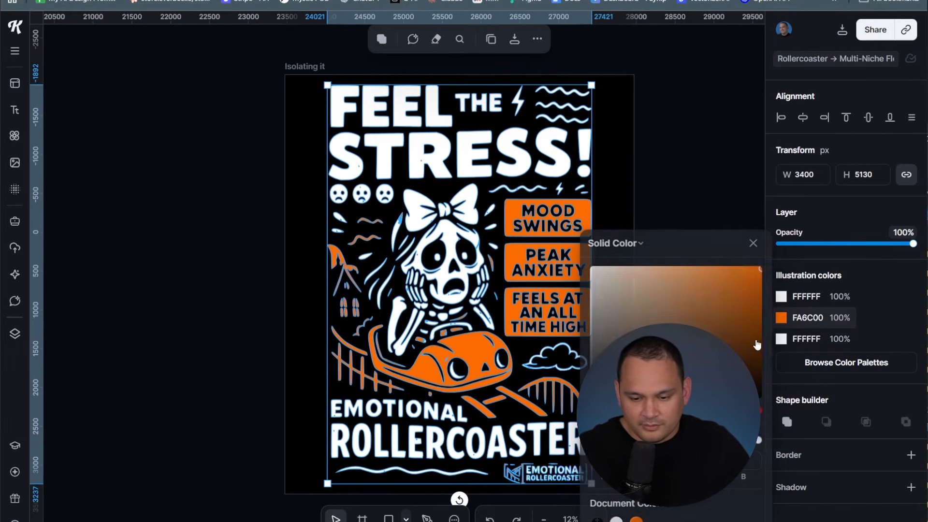
{"action": "left_click", "coordinate": [234, 274]}
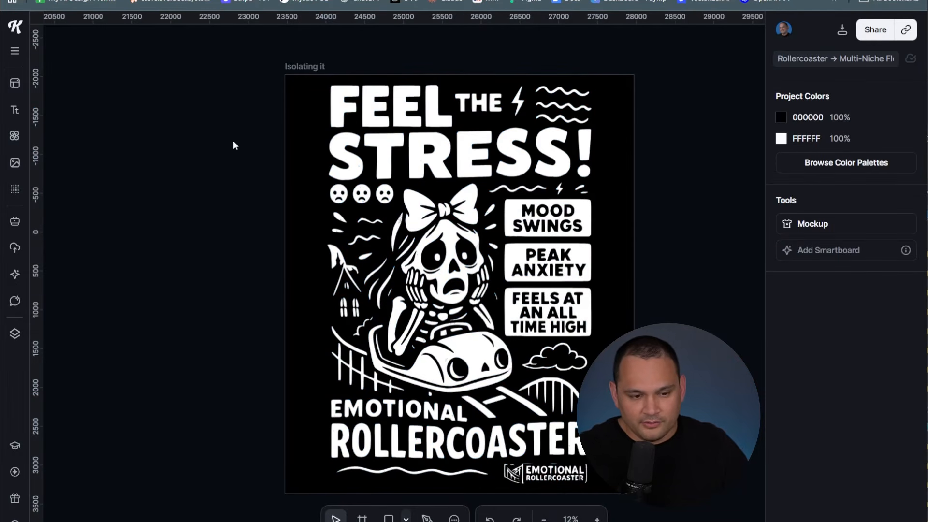
Generate the empty gorilla variation of the "Blame It on the Lag" design again with its existing prompt
{"action": "scroll", "coordinate": [205, 344], "scroll_direction": "down", "scroll_amount": 3}
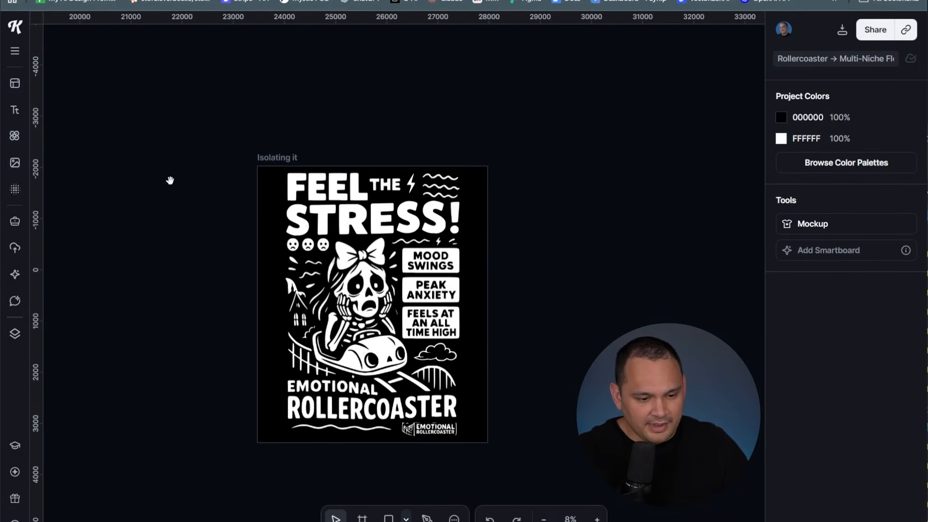
{"action": "left_click_drag", "start_coordinate": [170, 180], "coordinate": [357, 303]}
{"action": "scroll", "coordinate": [279, 333], "scroll_direction": "down", "scroll_amount": 4}
{"action": "scroll", "coordinate": [280, 389], "scroll_direction": "up", "scroll_amount": 5}
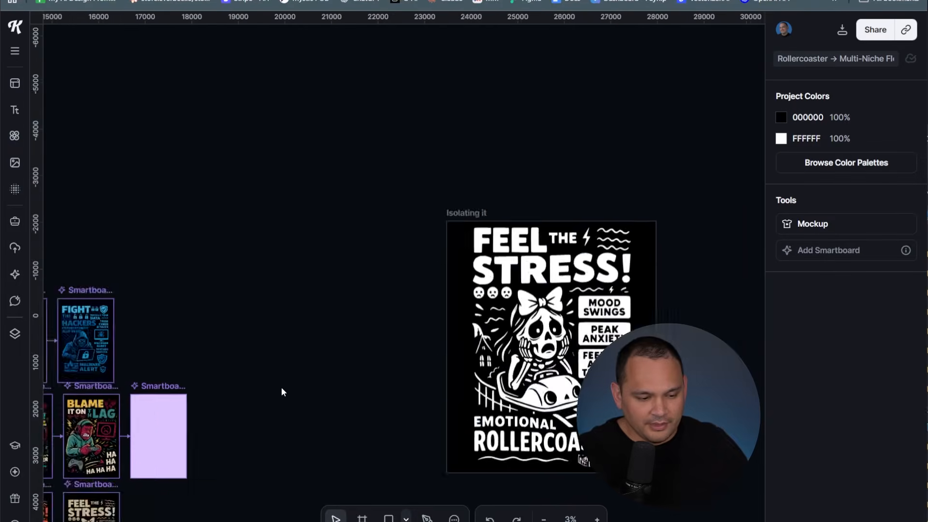
{"action": "left_click_drag", "start_coordinate": [257, 406], "coordinate": [479, 219]}
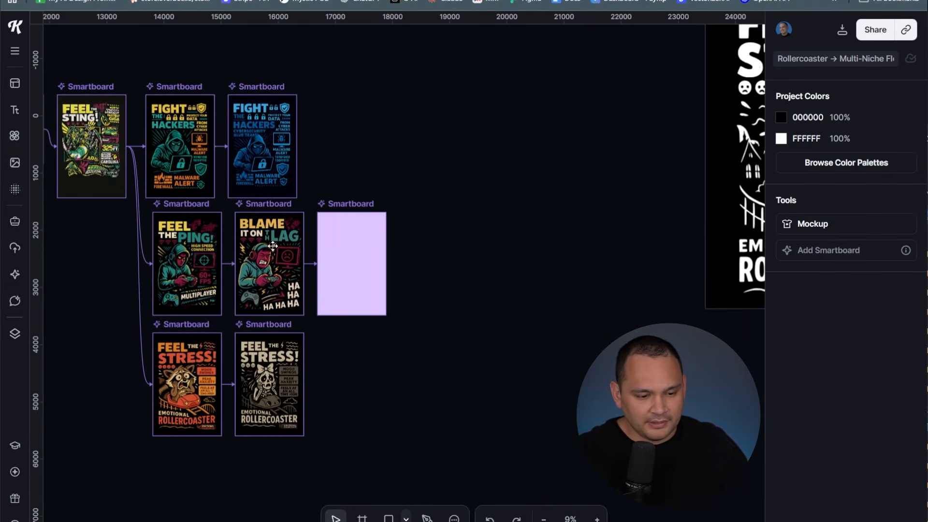
{"action": "left_click", "coordinate": [370, 235]}
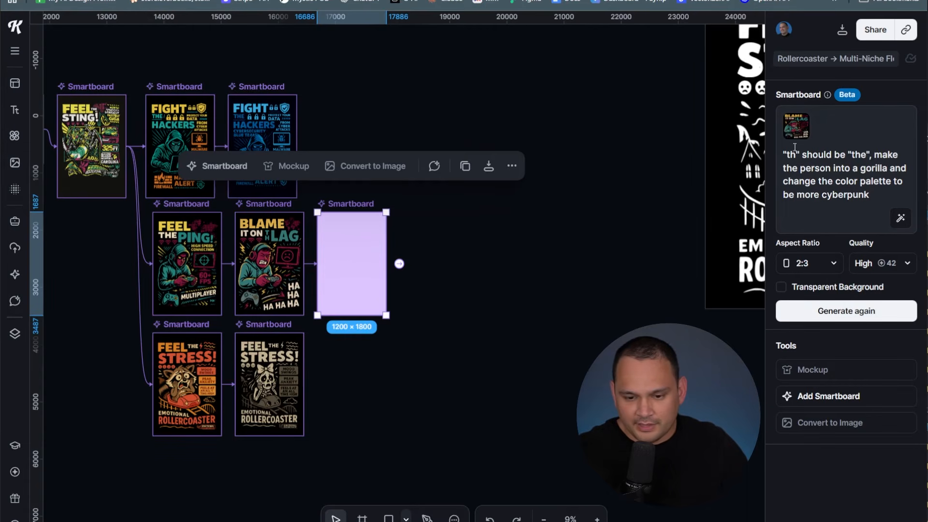
{"action": "left_click", "coordinate": [846, 310]}
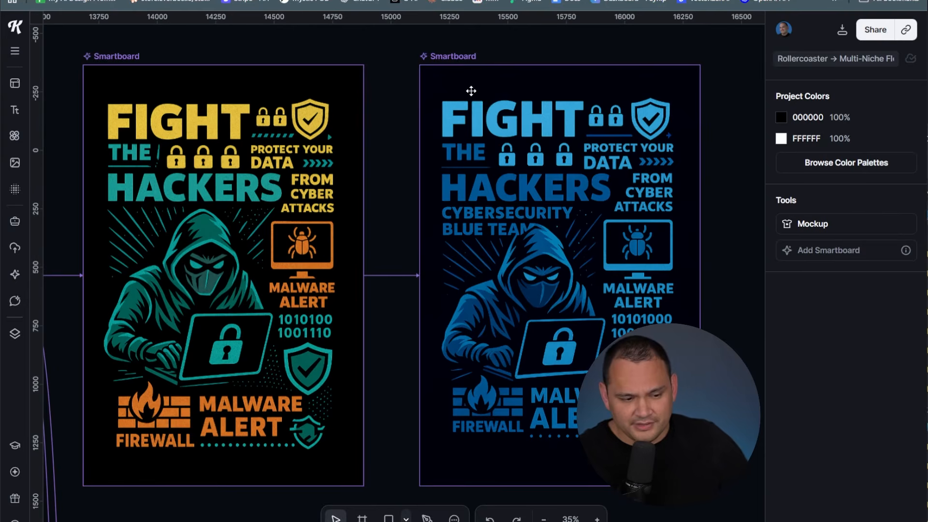
Add a connected Smartboard to the blue "Fight the Hackers" cybersecurity design
{"action": "left_click", "coordinate": [466, 59]}
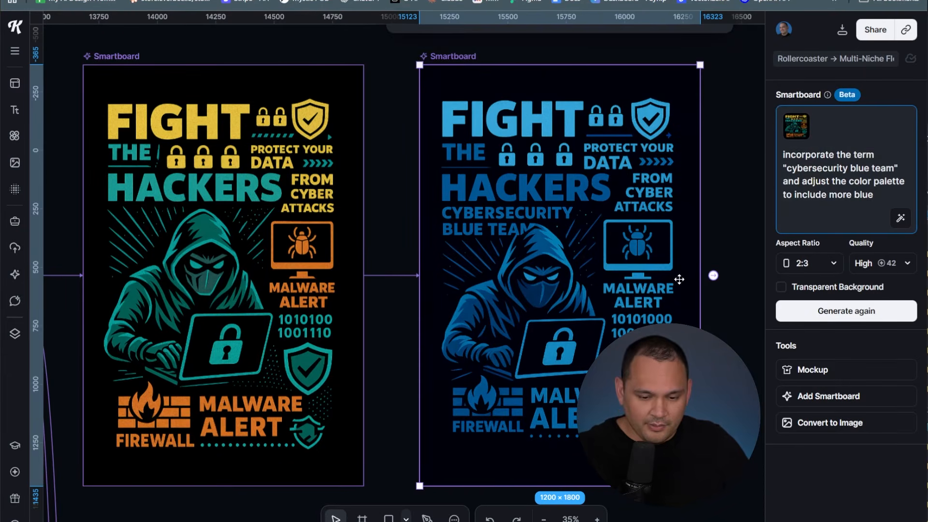
{"action": "left_click", "coordinate": [607, 213]}
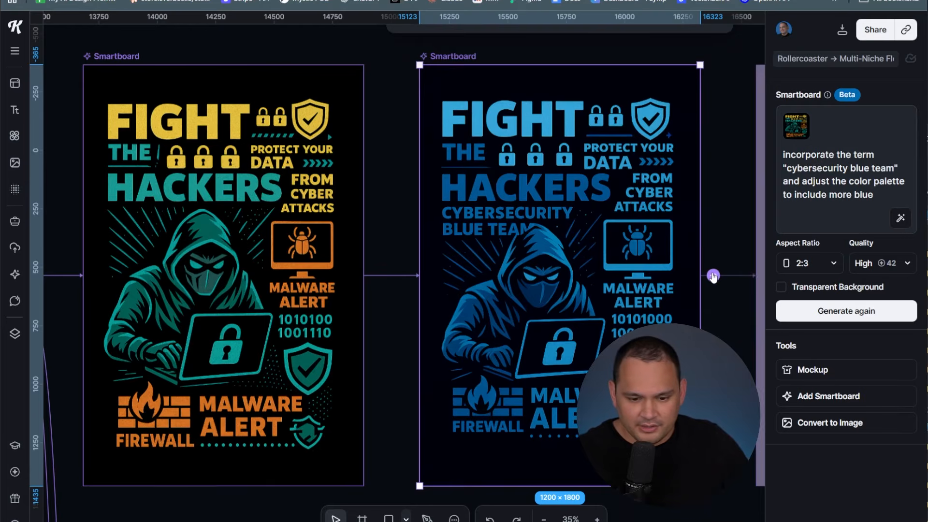
{"action": "left_click", "coordinate": [713, 274]}
{"action": "left_click", "coordinate": [827, 155]}
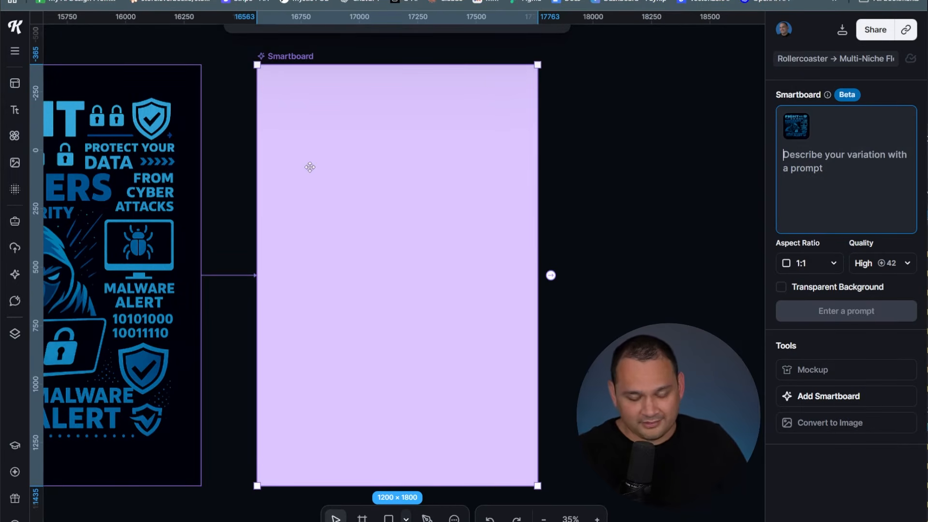
Write a prompt to make "cybersecurity blue team" the main focal point at the top instead of "fight the hackers", reorganizing the image if necessary
{"action": "type", "text": "make \"cybersecurity blue team\" be the main focal point at the top instead of \"fight the hackers\""}
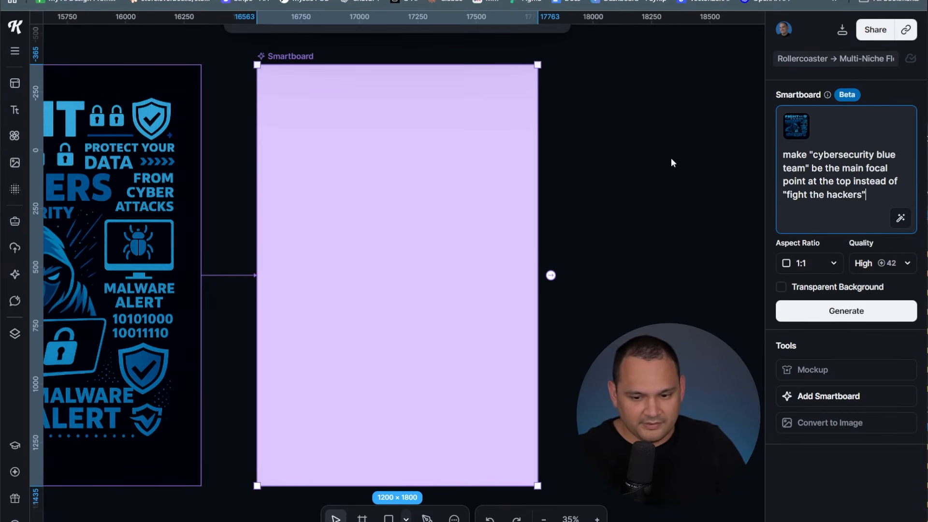
{"action": "left_click", "coordinate": [213, 220]}
{"action": "left_click_drag", "start_coordinate": [227, 197], "coordinate": [447, 212]}
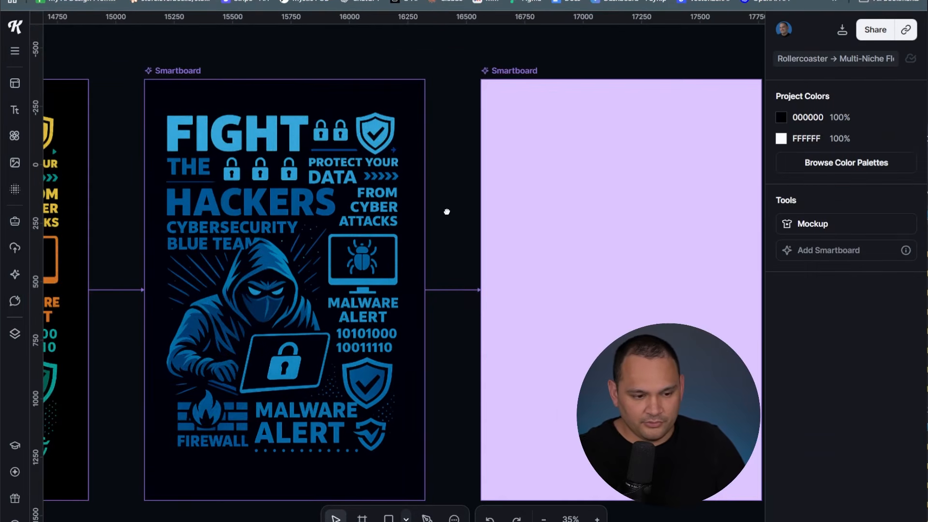
{"action": "left_click", "coordinate": [571, 165]}
{"action": "type", "text": ". reorganize the"}
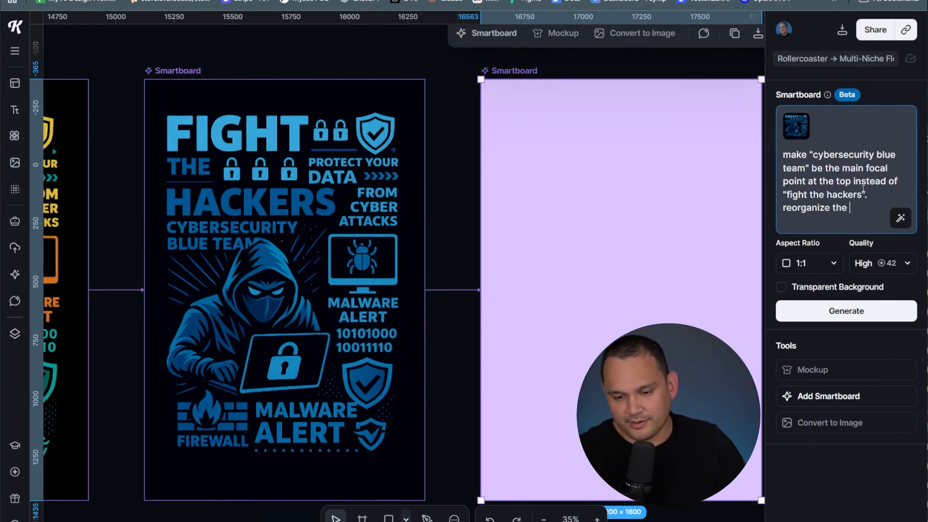
{"action": "type", "text": " image to ma"}
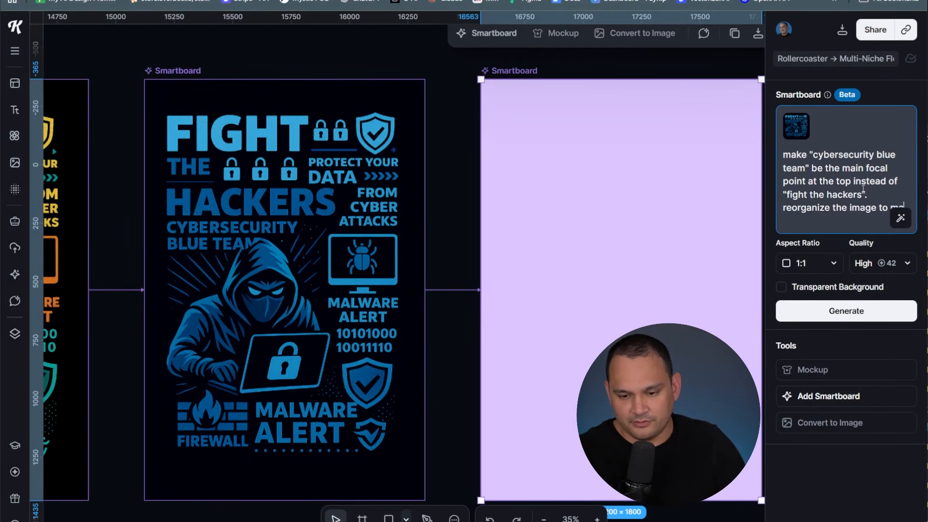
{"action": "type", "text": "ke this happen if"}
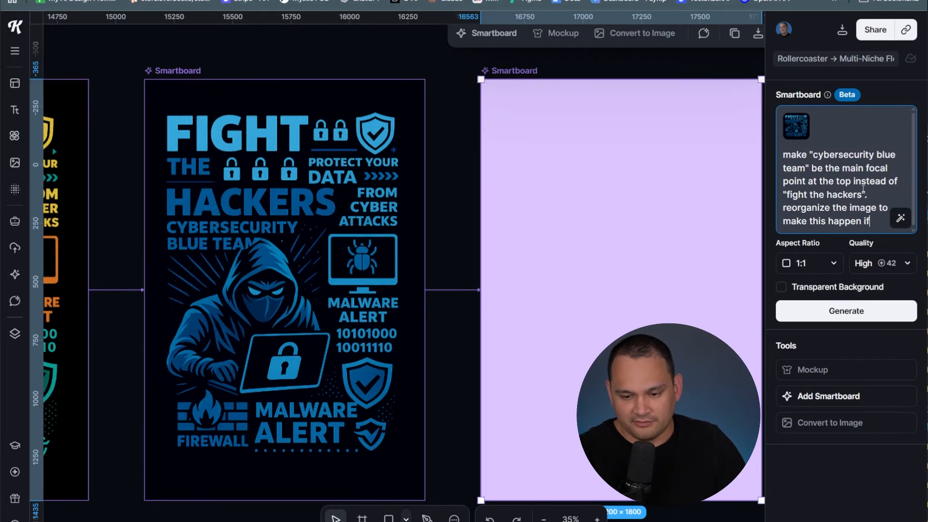
{"action": "type", "text": " necessary."}
Set the cybersecurity variation's aspect ratio to 2:3 and generate it
{"action": "left_click", "coordinate": [810, 263]}
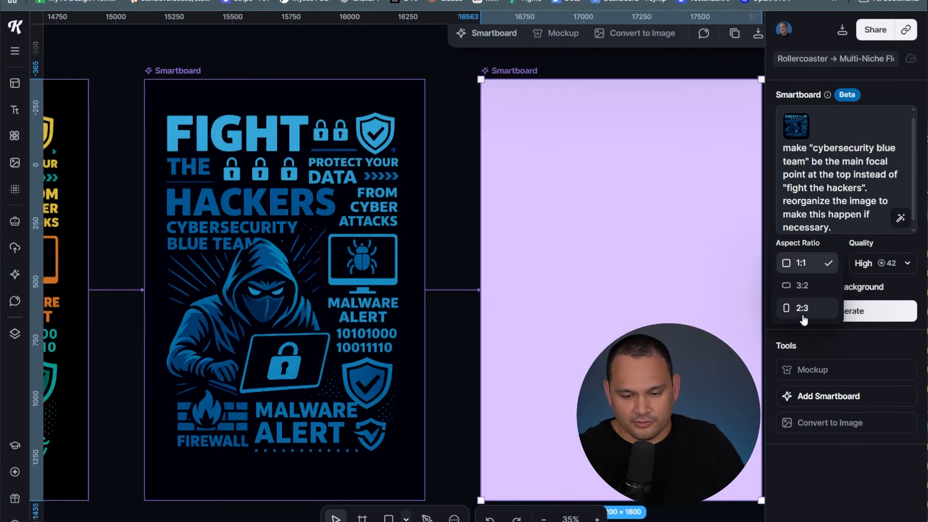
{"action": "left_click", "coordinate": [805, 307]}
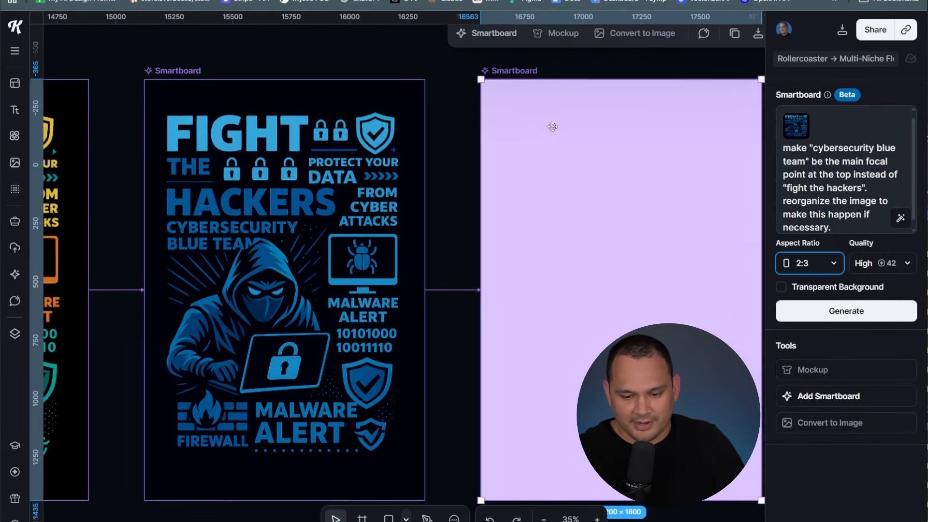
{"action": "left_click", "coordinate": [814, 311]}
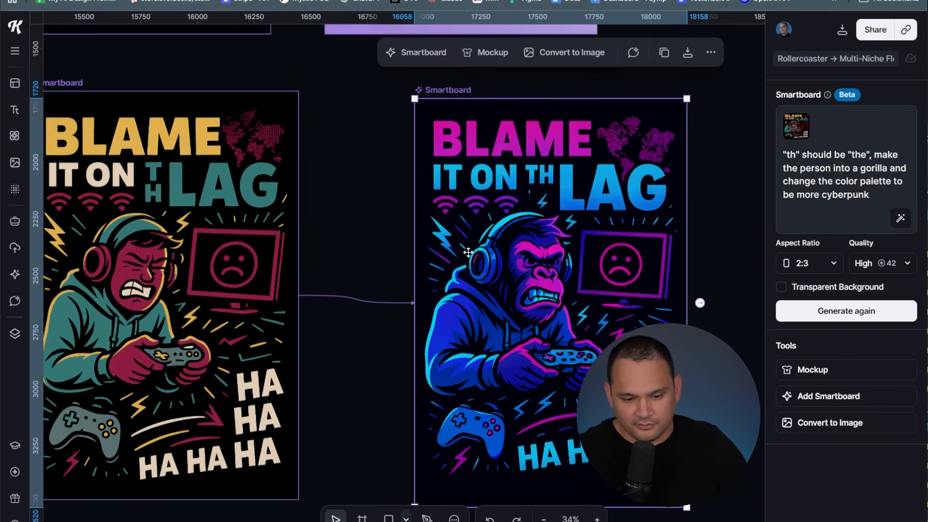
Generate a 2:3 variation of the cyberpunk gorilla design reading "I blame the lag" instead of "blame it on the lag"
{"action": "scroll", "coordinate": [364, 238], "scroll_direction": "right", "scroll_amount": 3}
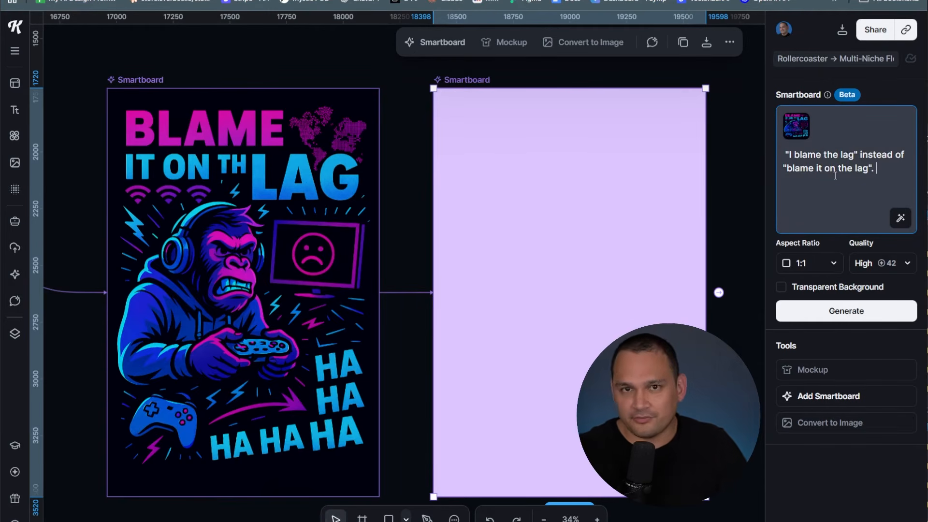
{"action": "left_click", "coordinate": [788, 263]}
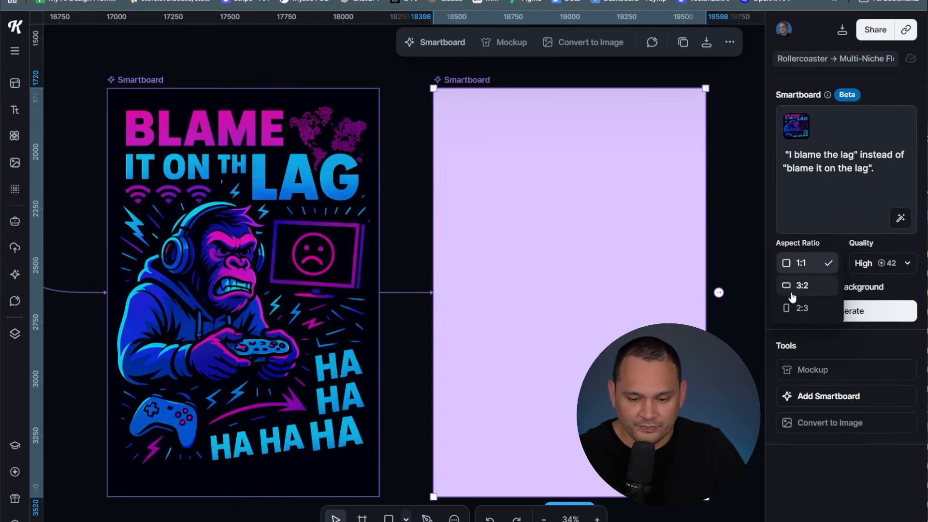
{"action": "left_click", "coordinate": [799, 306]}
{"action": "left_click", "coordinate": [855, 311]}
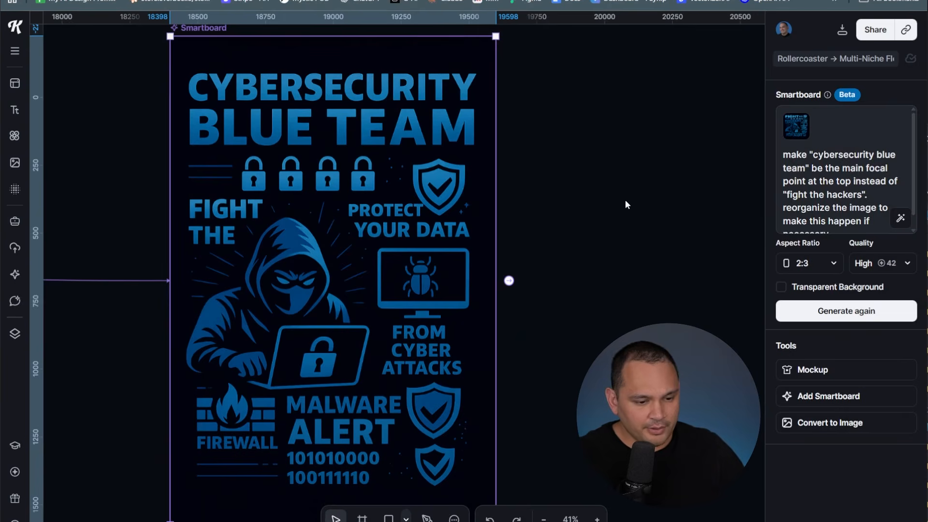
Connect a Smartboard to the "Cybersecurity Blue Team" design and generate a 2:3 variation that replaces "fight the" with thematic design elements
{"action": "left_click", "coordinate": [625, 199]}
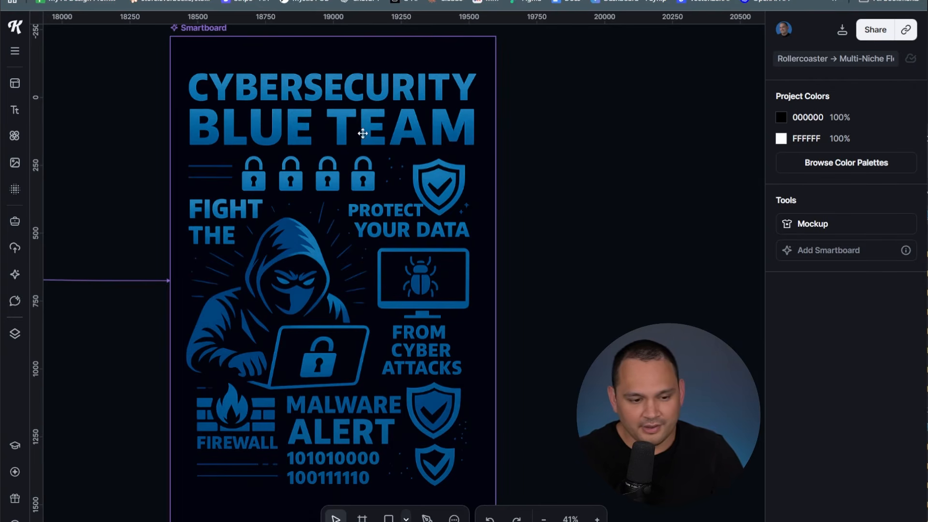
{"action": "left_click", "coordinate": [197, 327]}
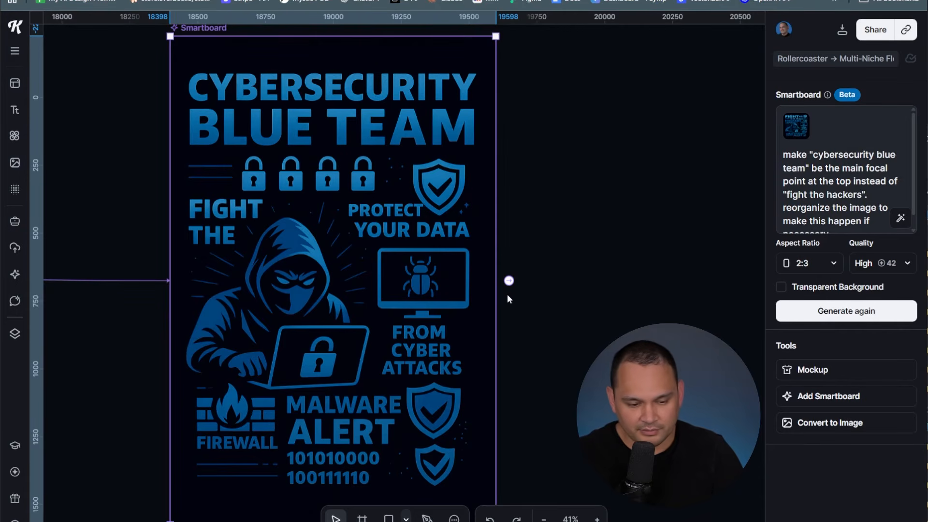
{"action": "left_click", "coordinate": [507, 280]}
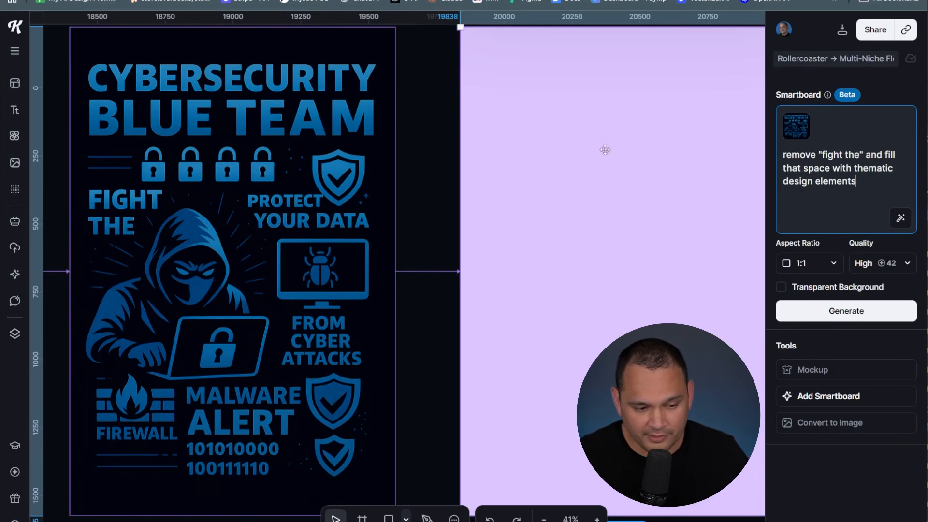
{"action": "left_click", "coordinate": [799, 265]}
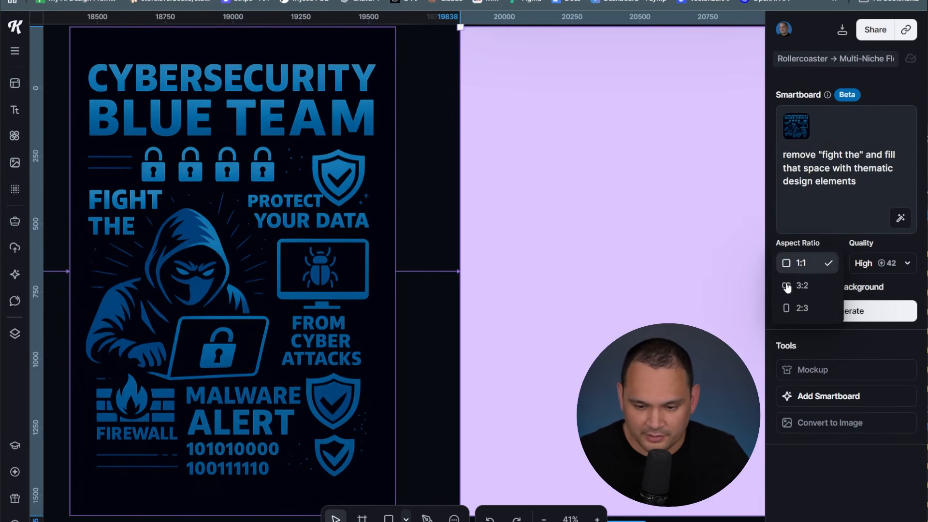
{"action": "left_click", "coordinate": [801, 312]}
{"action": "left_click", "coordinate": [816, 317]}
{"action": "left_click", "coordinate": [433, 282]}
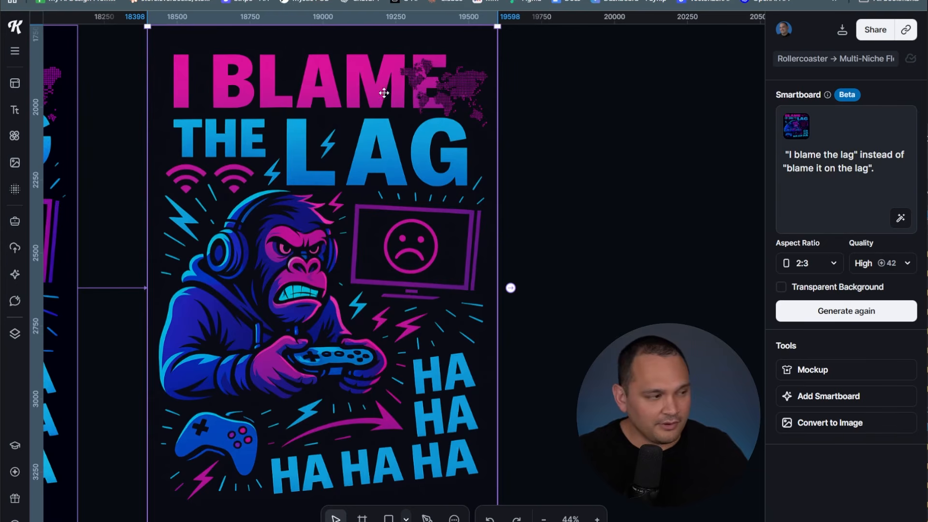
Convert the "I Blame the Lag" Smartboard to an image without its background and try vectorizing it with 4 colors
{"action": "scroll", "coordinate": [539, 298], "scroll_direction": "down", "scroll_amount": 3}
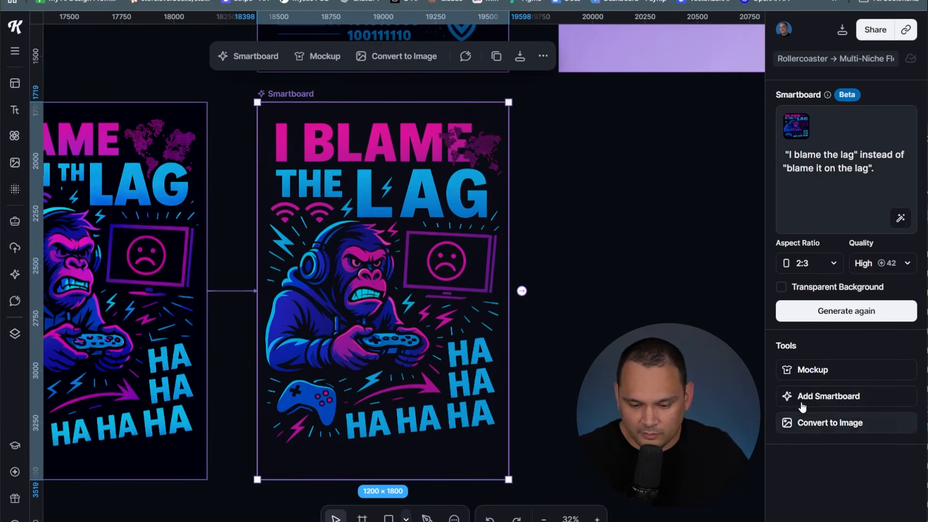
{"action": "left_click", "coordinate": [805, 423]}
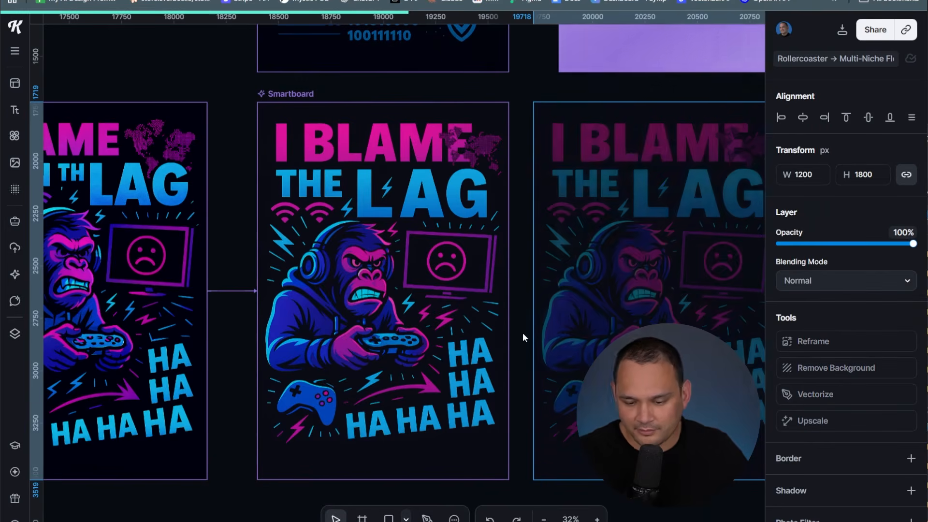
{"action": "left_click", "coordinate": [816, 394]}
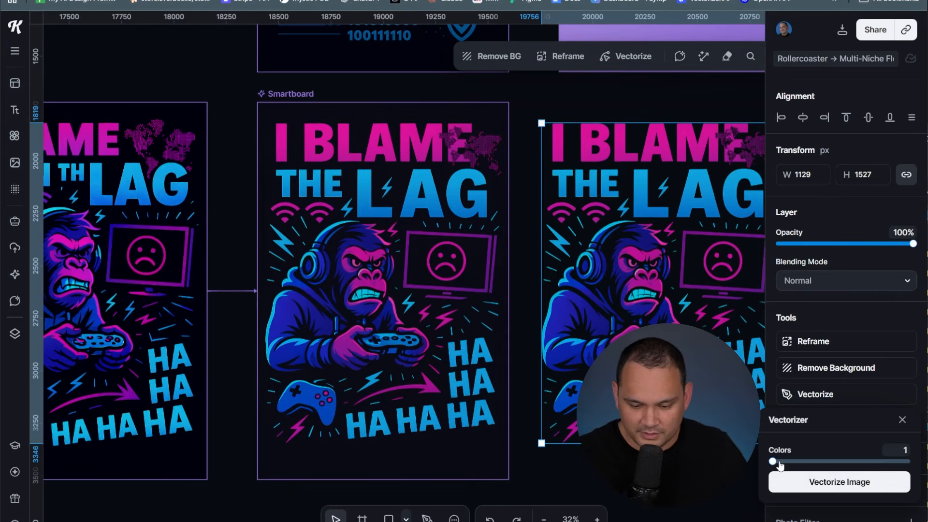
{"action": "left_click_drag", "start_coordinate": [774, 462], "coordinate": [798, 461]}
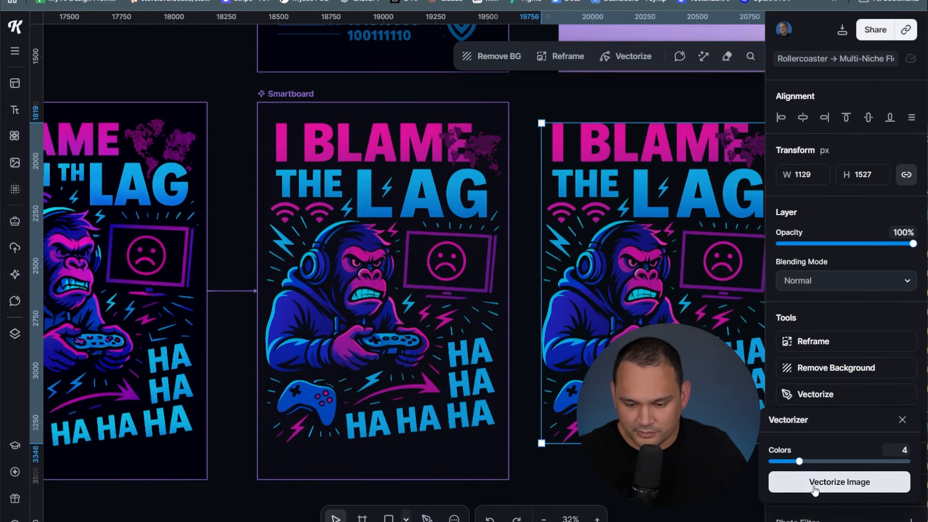
{"action": "left_click", "coordinate": [840, 482]}
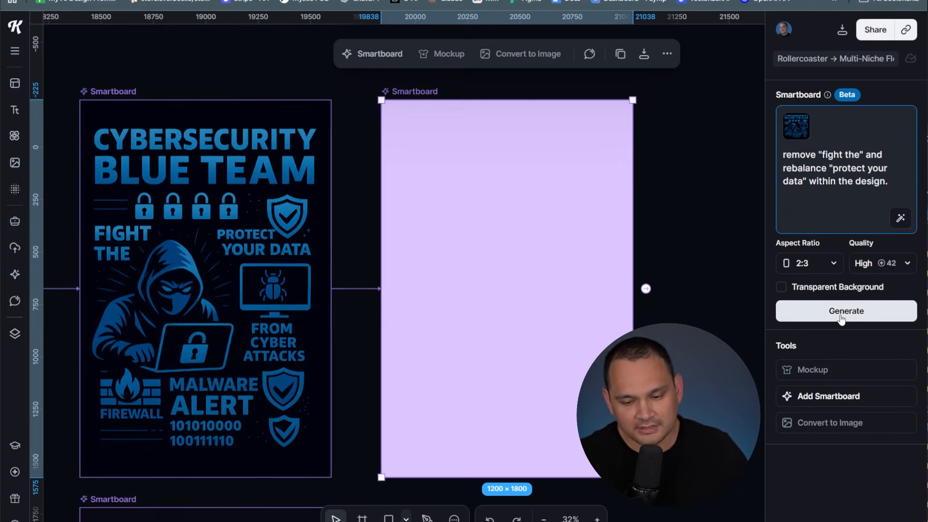
Generate the empty cybersecurity variation with the prompt: remove "fight the" and rebalance "protect your data" within the design
{"action": "left_click", "coordinate": [841, 312]}
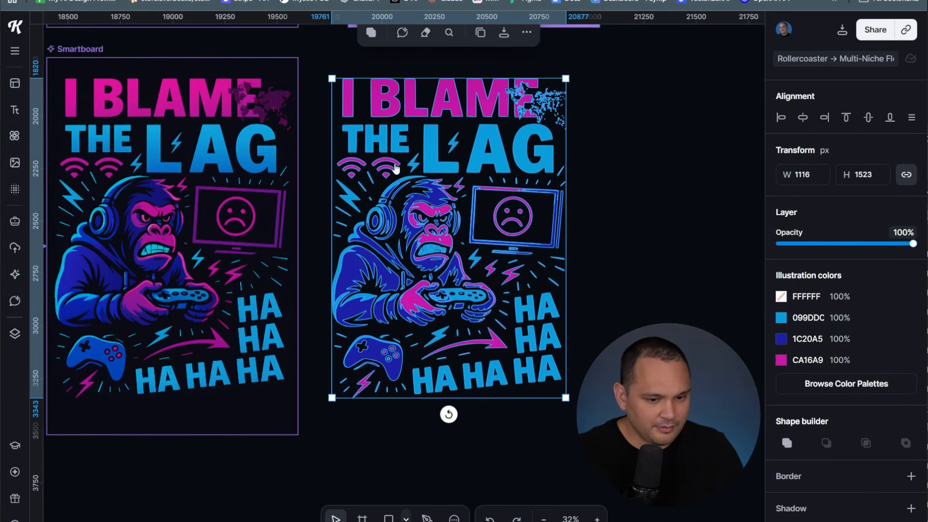
Delete the vectorized copy of the "I Blame the Lag" gorilla design
{"action": "left_click", "coordinate": [601, 406]}
{"action": "left_click", "coordinate": [443, 233]}
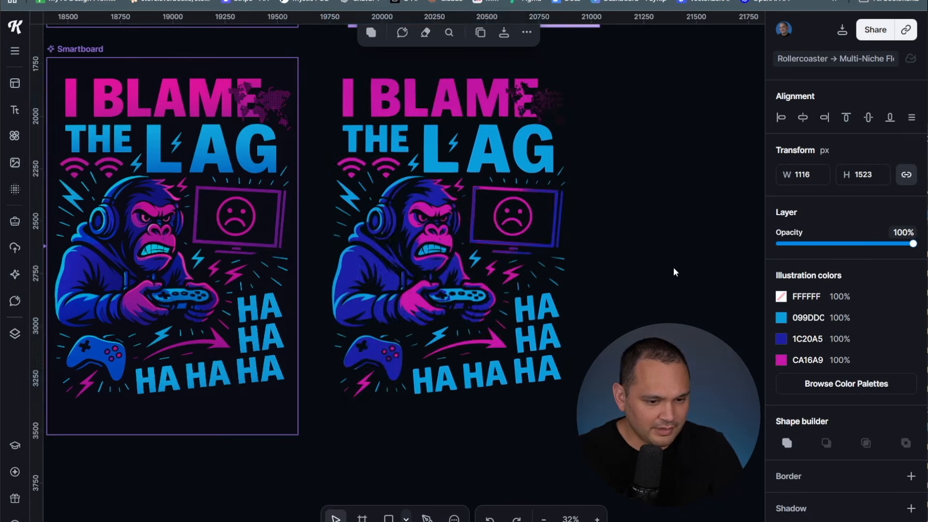
{"action": "key", "text": "Delete"}
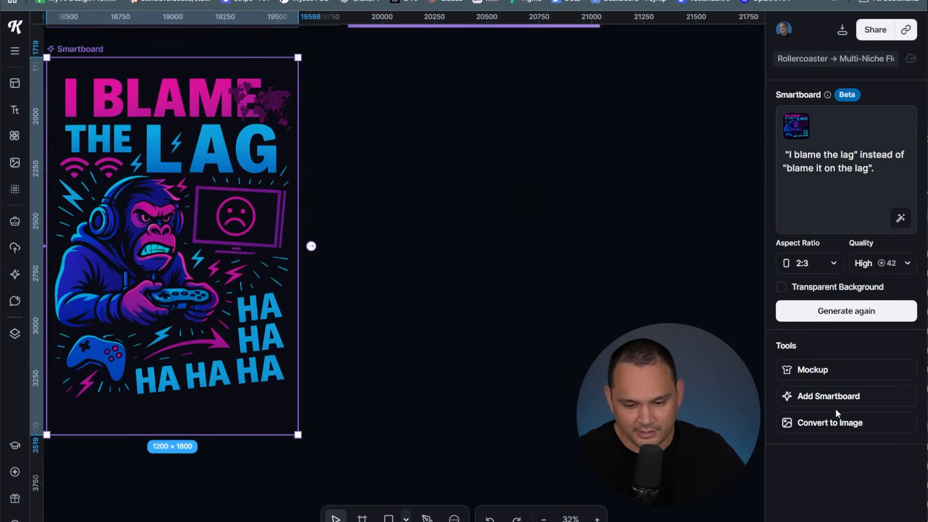
Convert the "I Blame the Lag" Smartboard to an upscaled image with its background removed
{"action": "left_click", "coordinate": [824, 423]}
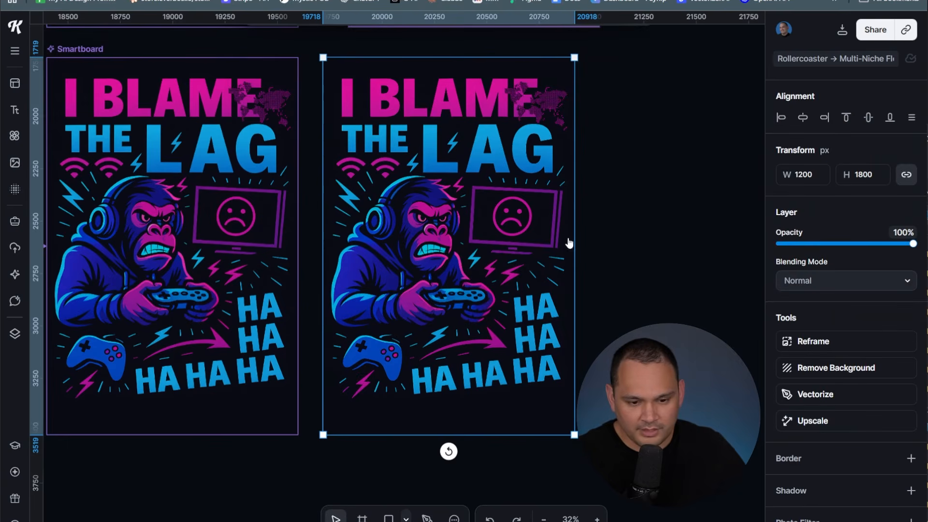
{"action": "left_click", "coordinate": [817, 420]}
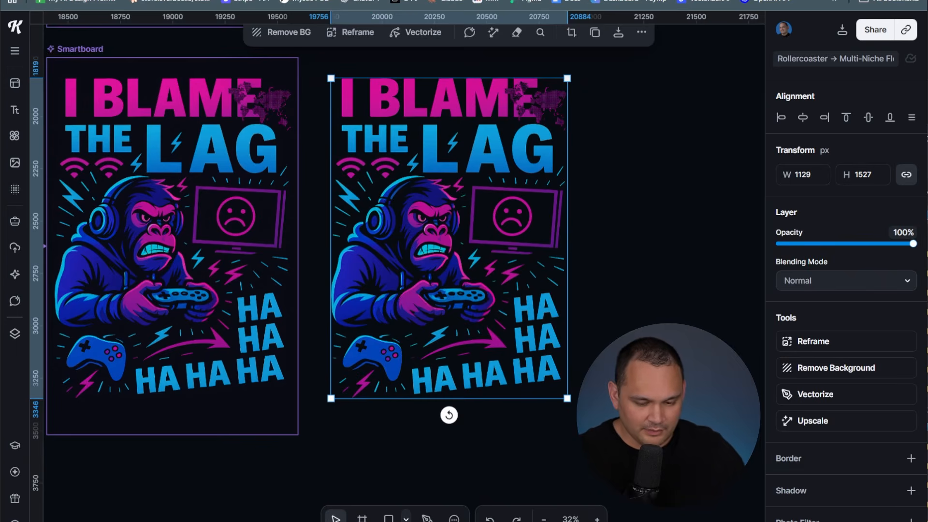
Duplicate the "Isolating it" artboard directly below the original and delete the skeleton artwork from the lower artboard
{"action": "scroll", "coordinate": [682, 404], "scroll_direction": "down", "scroll_amount": 3}
{"action": "scroll", "coordinate": [683, 404], "scroll_direction": "down", "scroll_amount": 10}
{"action": "scroll", "coordinate": [683, 404], "scroll_direction": "right", "scroll_amount": 6}
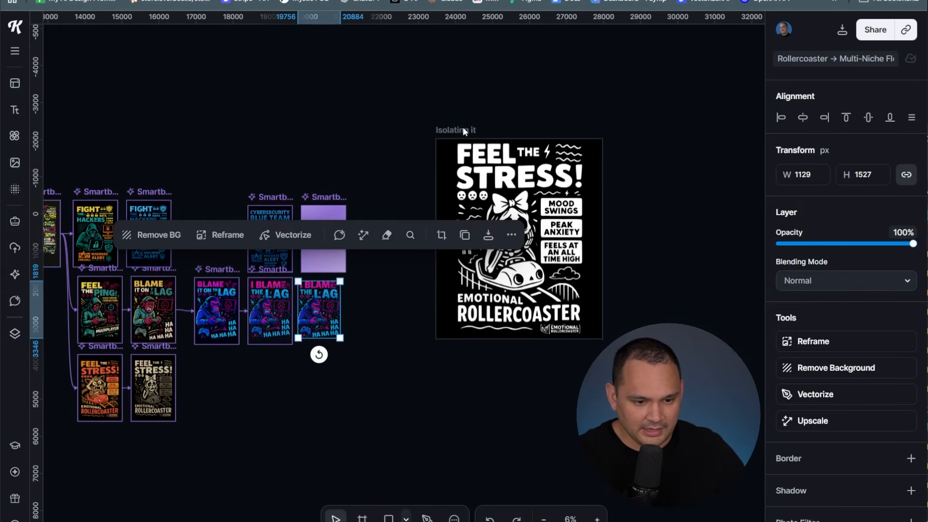
{"action": "left_click", "coordinate": [462, 128]}
{"action": "left_click_drag", "start_coordinate": [460, 129], "coordinate": [458, 353]}
{"action": "left_click", "coordinate": [512, 421]}
{"action": "left_click", "coordinate": [512, 421]}
{"action": "key", "text": "Delete"}
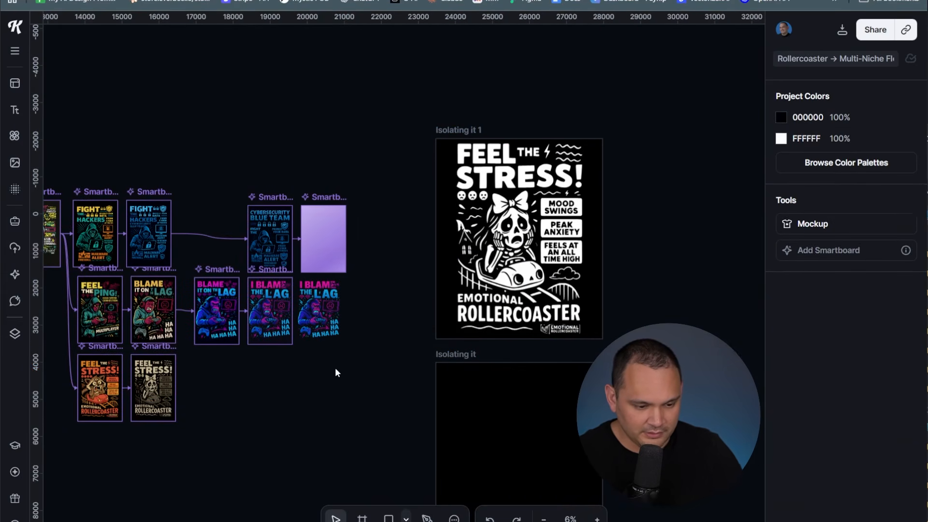
Move the isolated gorilla image onto the empty "Isolating it" artboard, enlarged to 3728 × 5044 px and centered
{"action": "left_click", "coordinate": [341, 320]}
{"action": "left_click_drag", "start_coordinate": [345, 319], "coordinate": [490, 399]}
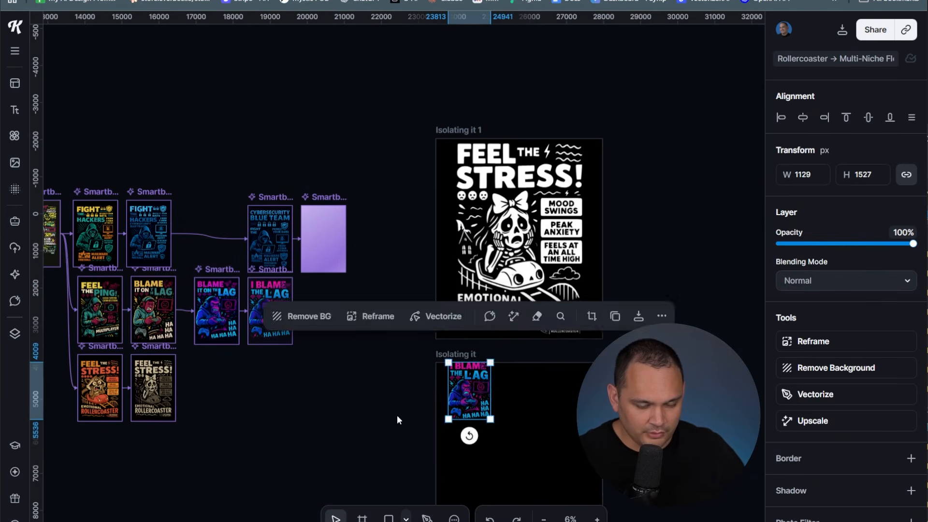
{"action": "scroll", "coordinate": [386, 406], "scroll_direction": "down", "scroll_amount": 5}
{"action": "left_click_drag", "start_coordinate": [447, 298], "coordinate": [524, 334]}
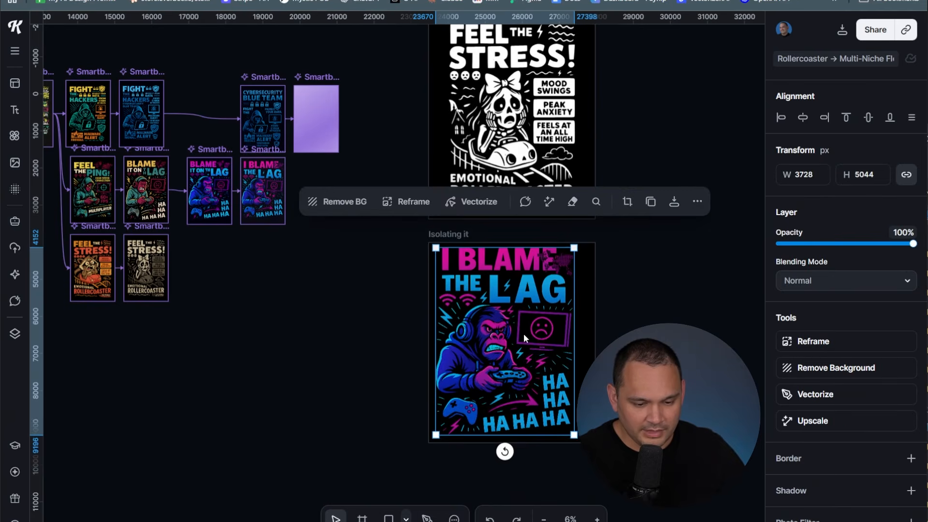
{"action": "key", "text": "Escape"}
{"action": "left_click", "coordinate": [502, 307]}
{"action": "key", "text": "Escape"}
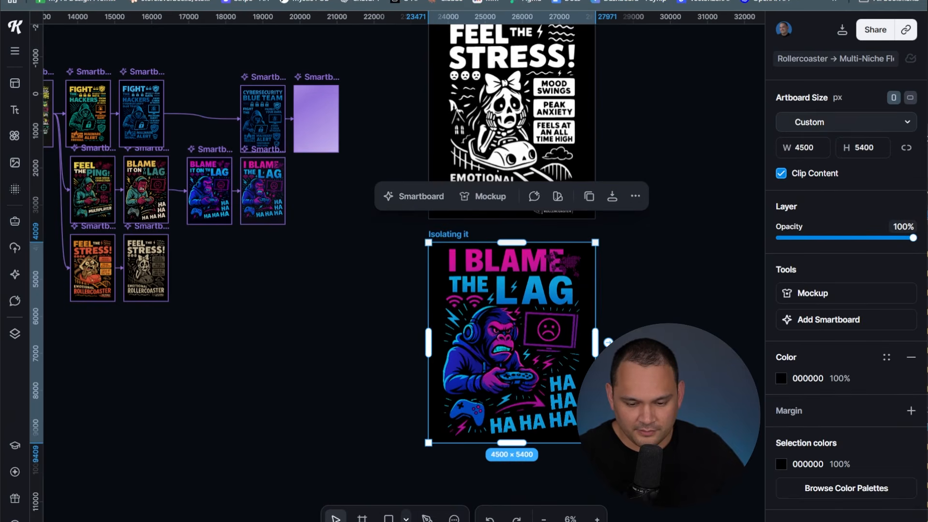
Try other background colors on the gorilla artboard and return it to black (000000)
{"action": "left_click", "coordinate": [782, 381]}
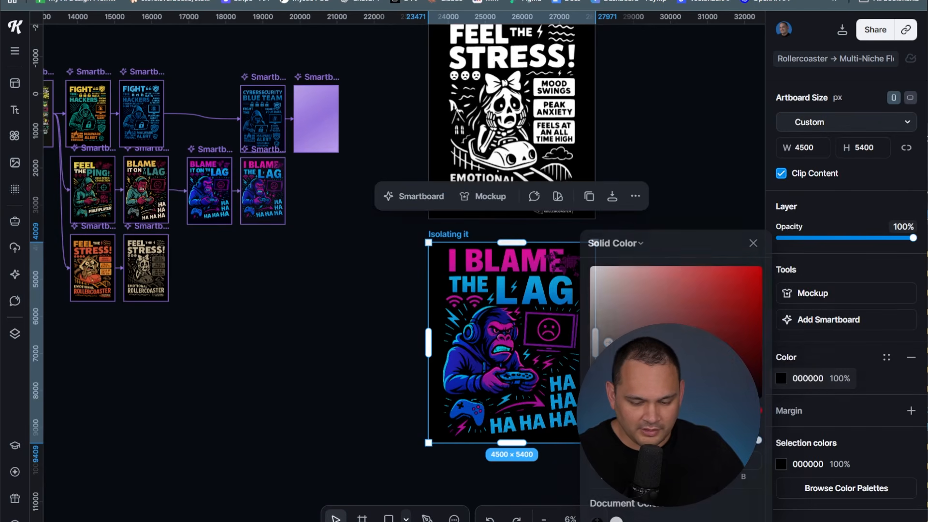
{"action": "left_click", "coordinate": [594, 322]}
{"action": "left_click_drag", "start_coordinate": [594, 322], "coordinate": [580, 416]}
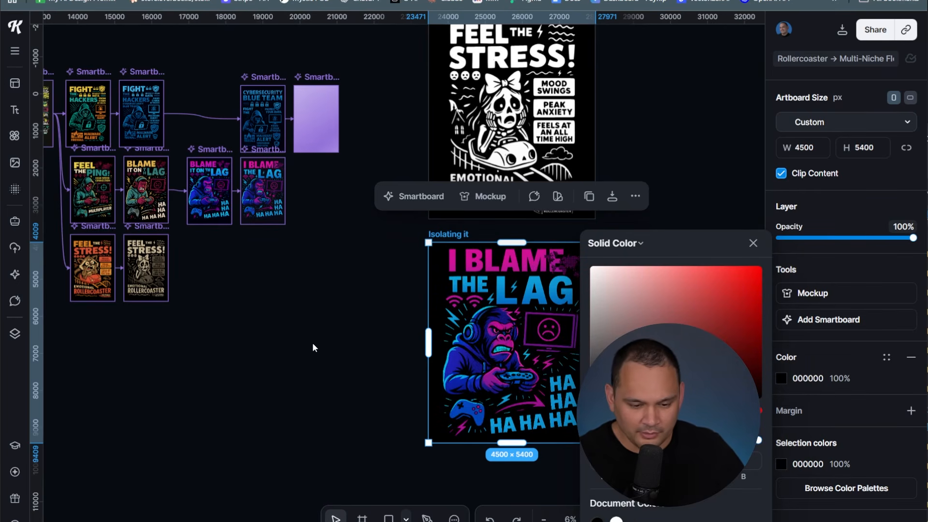
{"action": "left_click", "coordinate": [228, 290]}
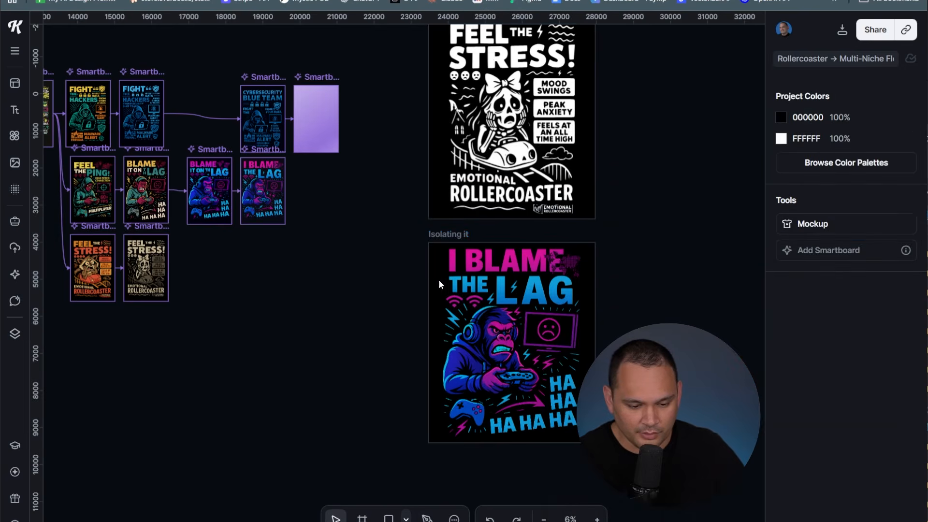
Convert the final "Cybersecurity Blue Team" Smartboard, the version without "Fight the", to an image
{"action": "left_click", "coordinate": [264, 116]}
{"action": "key", "text": "shift+2"}
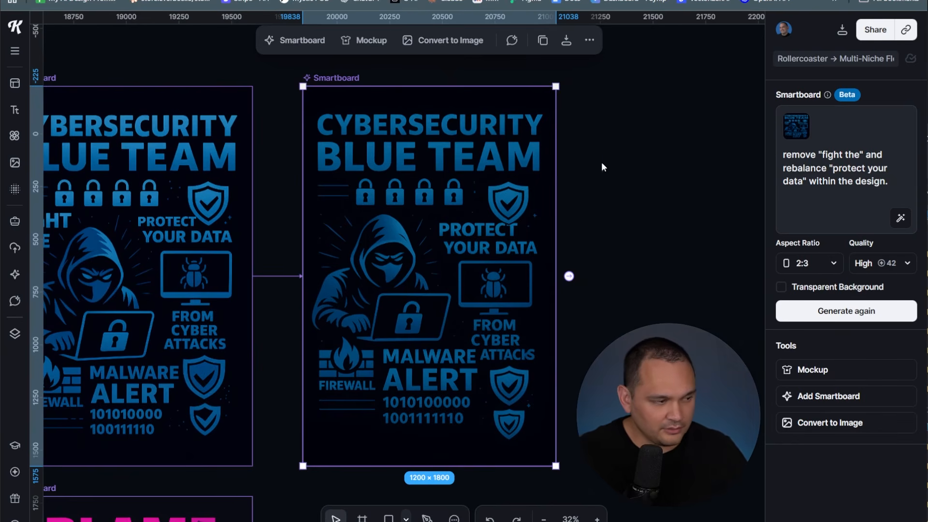
{"action": "left_click", "coordinate": [660, 296]}
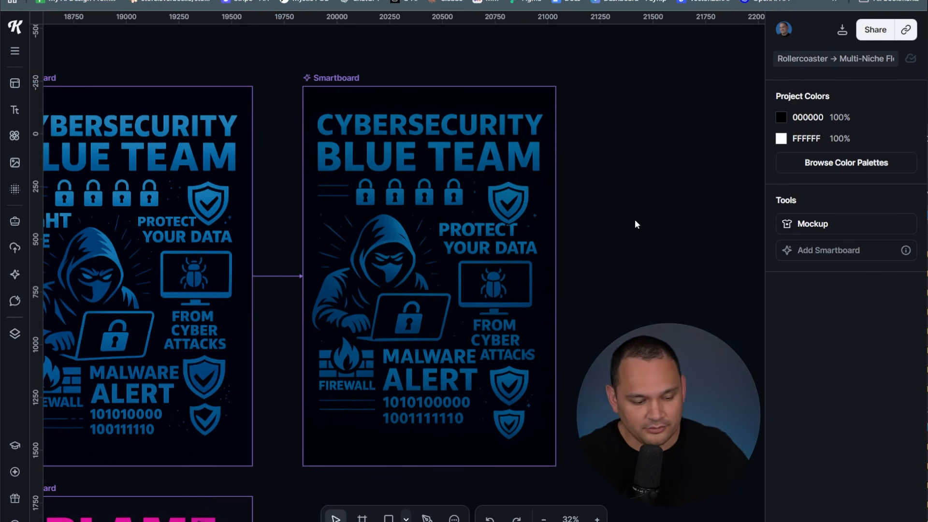
{"action": "scroll", "coordinate": [607, 294], "scroll_direction": "down", "scroll_amount": 5}
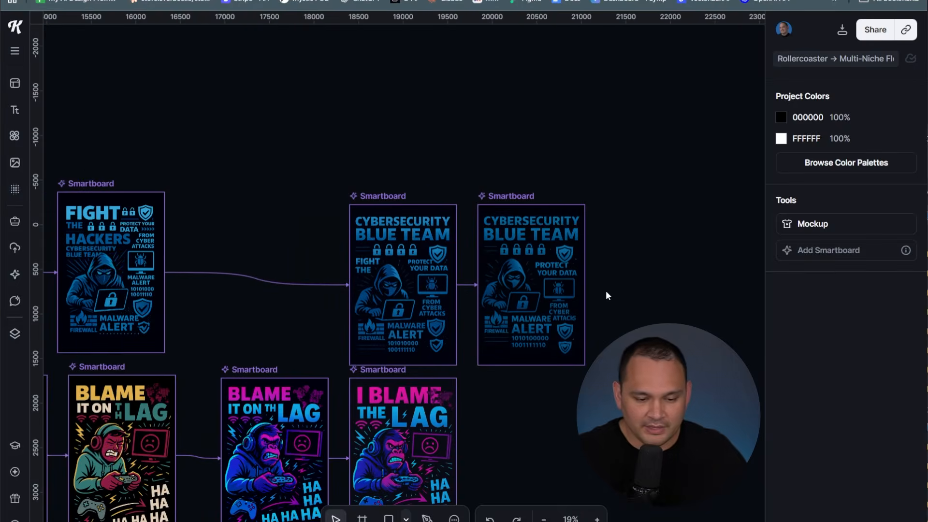
{"action": "left_click", "coordinate": [554, 211]}
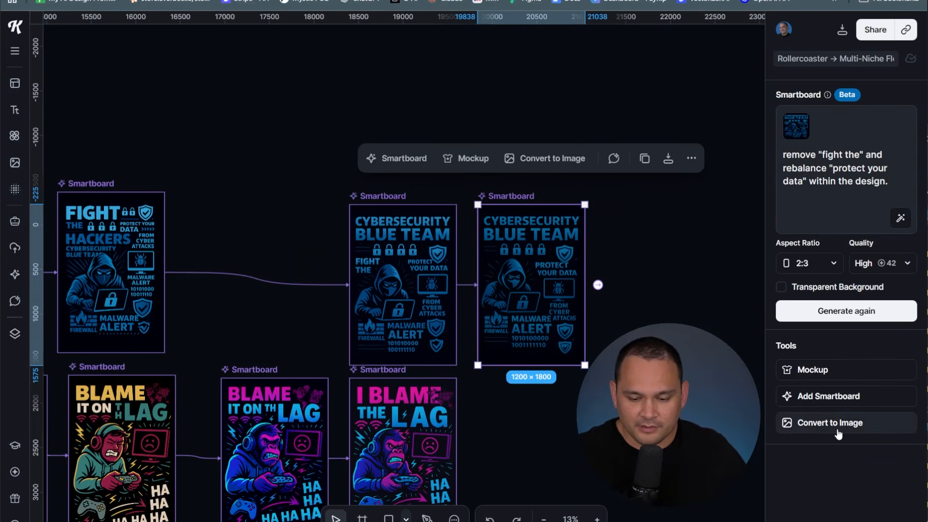
{"action": "left_click", "coordinate": [838, 423]}
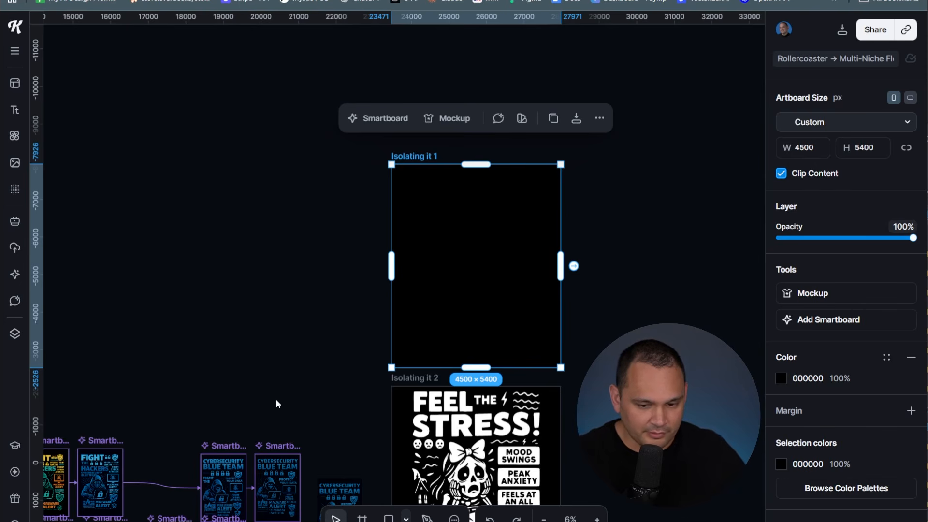
Move the Cybersecurity Blue Team image onto the empty "Isolating it 1" artboard and enlarge it to 3919 × 5879 px
{"action": "left_click_drag", "start_coordinate": [338, 491], "coordinate": [438, 192]}
{"action": "left_click", "coordinate": [425, 185]}
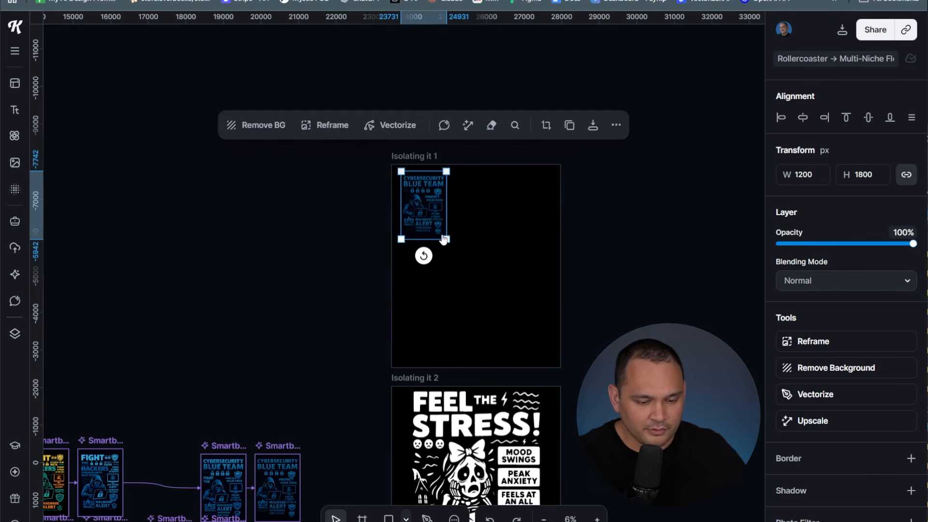
{"action": "left_click_drag", "start_coordinate": [447, 238], "coordinate": [551, 351]}
{"action": "left_click_drag", "start_coordinate": [494, 270], "coordinate": [483, 258]}
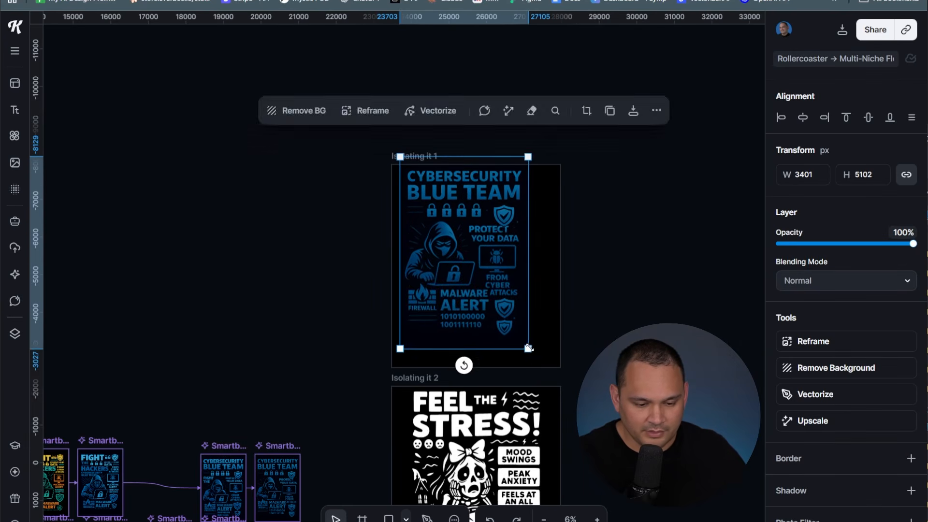
{"action": "left_click_drag", "start_coordinate": [530, 348], "coordinate": [554, 377]}
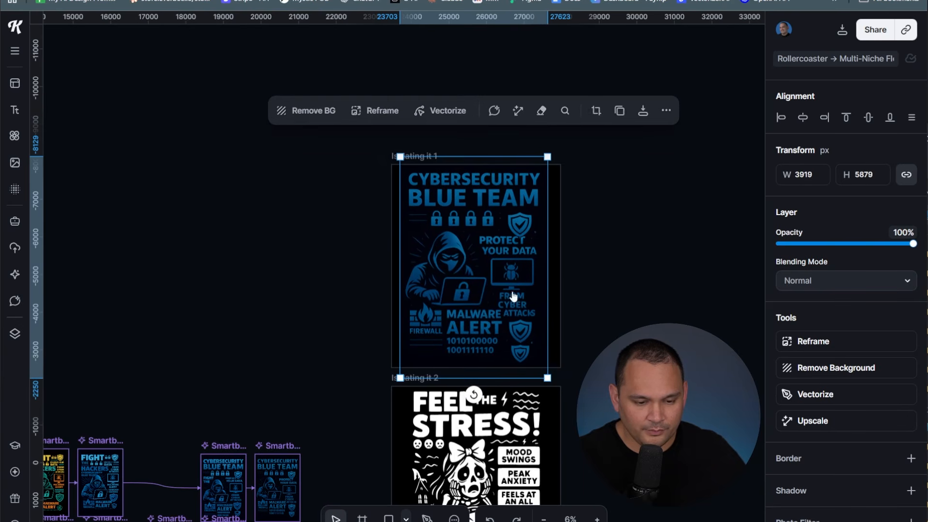
Remove the background from the Cybersecurity Blue Team image and upscale it
{"action": "left_click", "coordinate": [814, 376]}
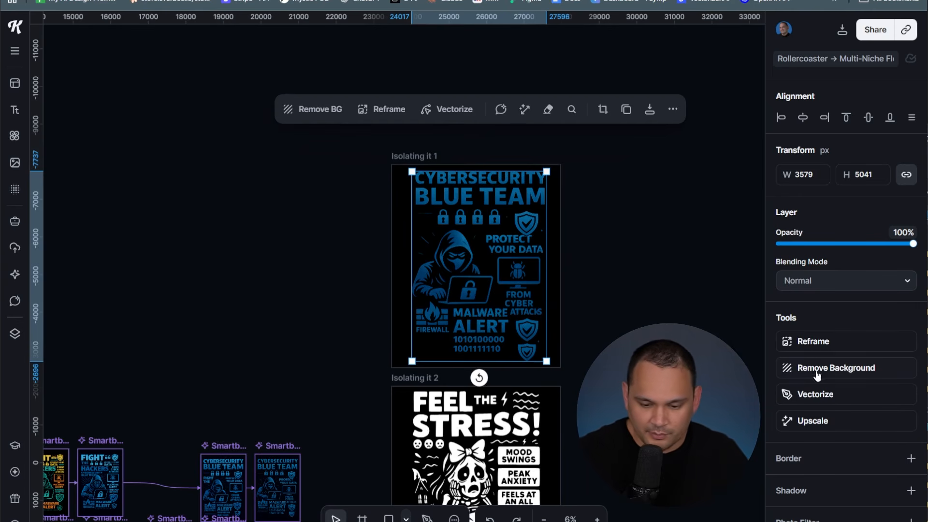
{"action": "left_click", "coordinate": [814, 421]}
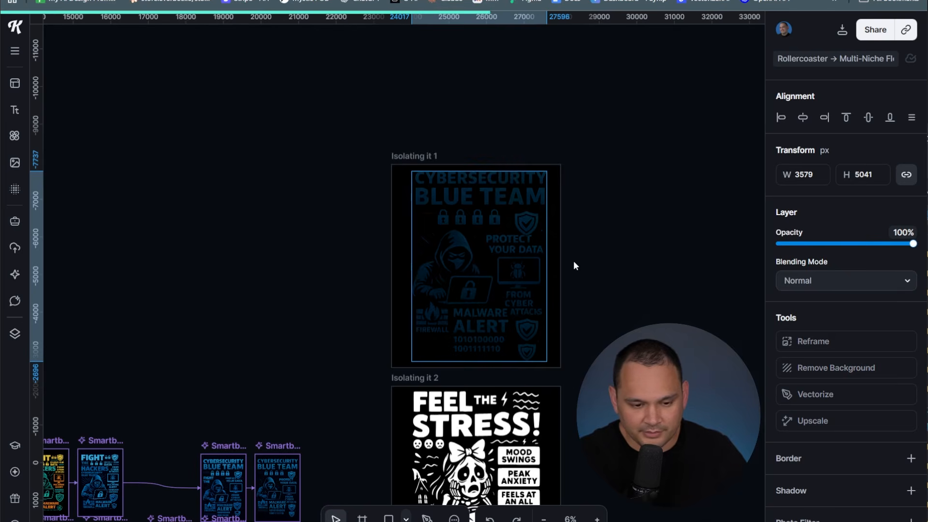
{"action": "left_click_drag", "start_coordinate": [595, 285], "coordinate": [754, 483]}
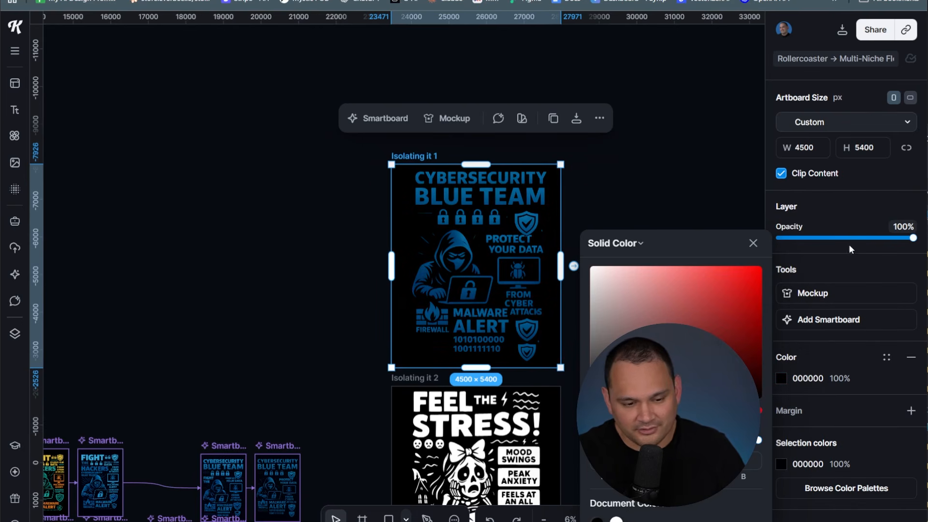
{"action": "left_click", "coordinate": [320, 265]}
{"action": "scroll", "coordinate": [321, 266], "scroll_direction": "down", "scroll_amount": 3}
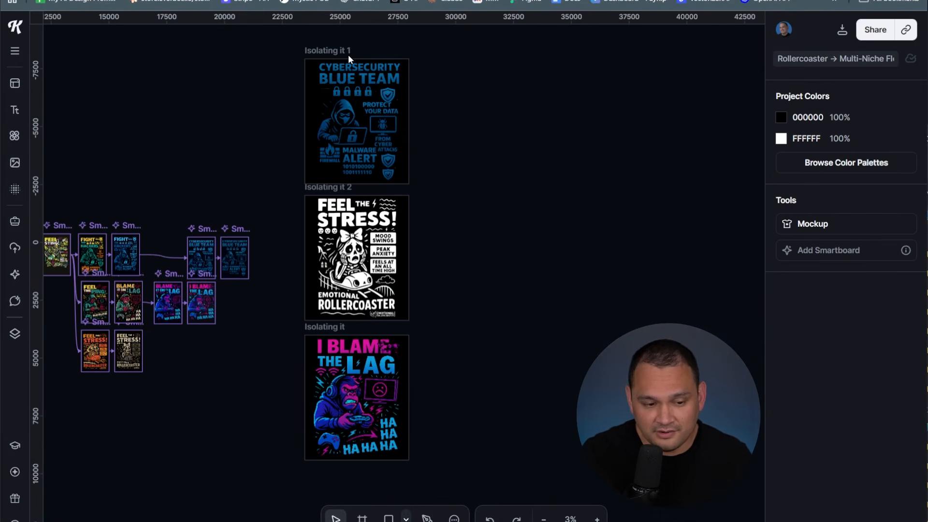
Center the hacker, skeleton and gorilla artworks horizontally on their respective artboards
{"action": "left_click", "coordinate": [366, 120]}
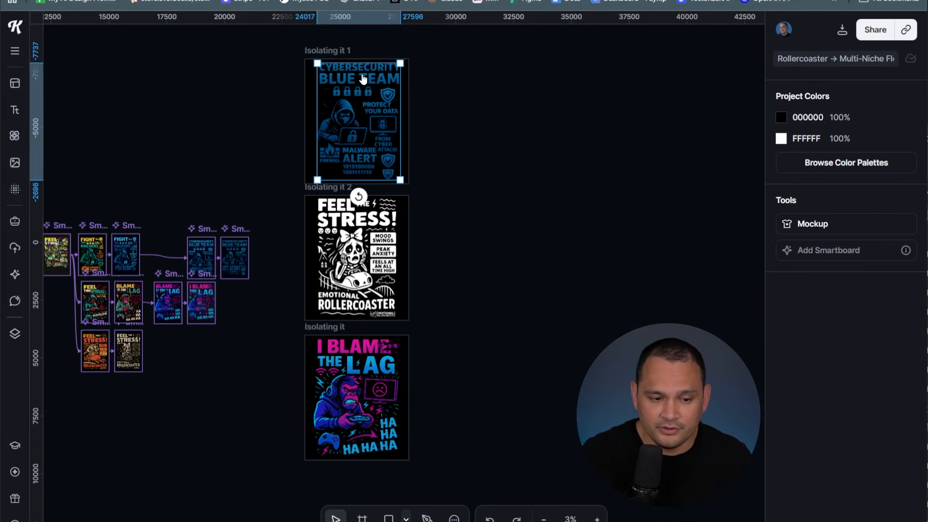
{"action": "left_click", "coordinate": [805, 119]}
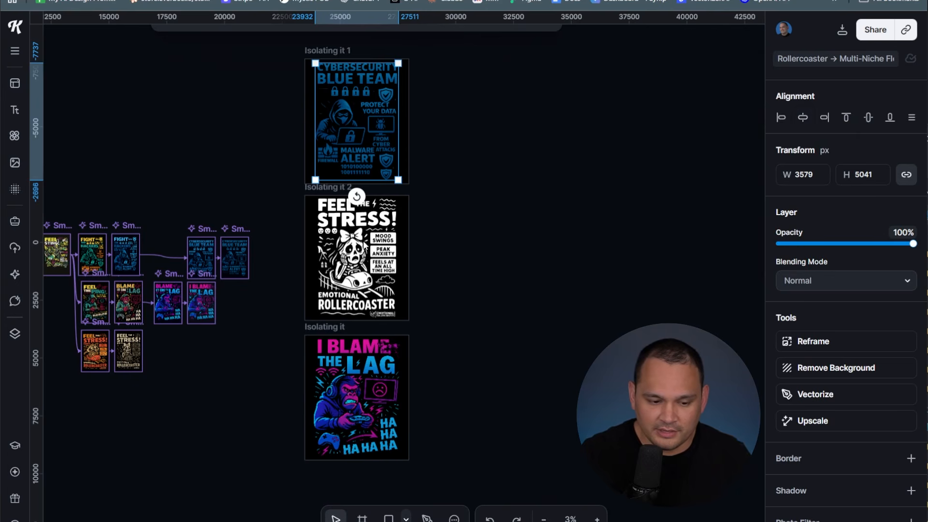
{"action": "left_click", "coordinate": [366, 243]}
{"action": "left_click", "coordinate": [358, 235]}
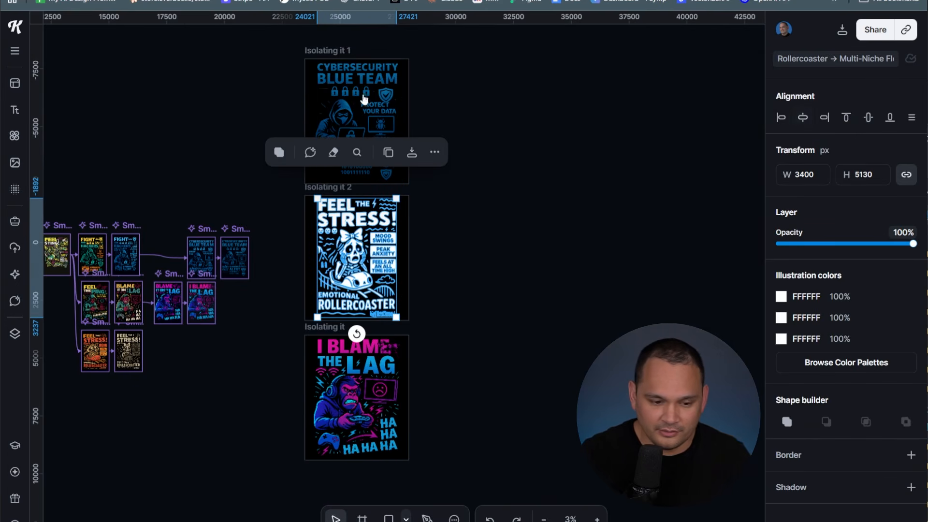
{"action": "left_click", "coordinate": [370, 386]}
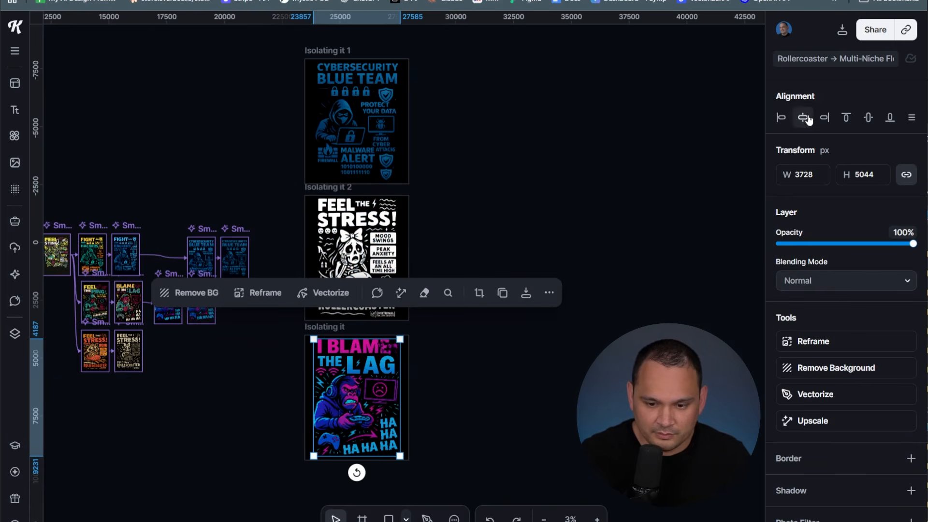
{"action": "left_click", "coordinate": [489, 377]}
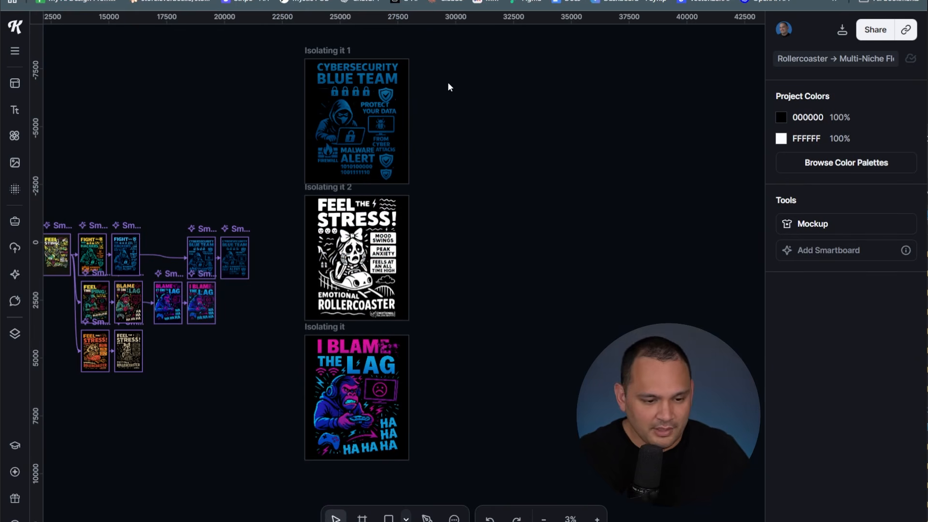
Download the "Isolating it 1" artboard as a 4500 × 5400 px PNG at 300 dpi with Remove Background and Optimize Quality enabled
{"action": "left_click", "coordinate": [324, 57]}
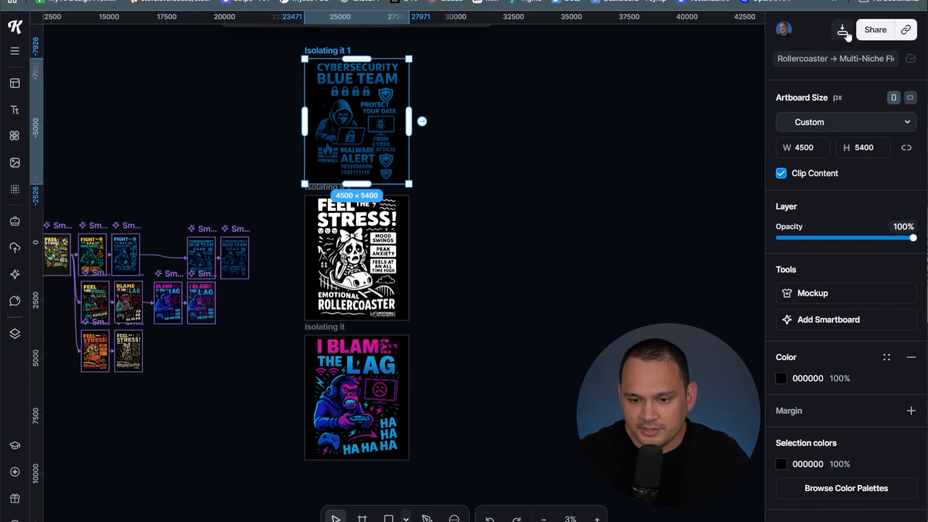
{"action": "left_click", "coordinate": [842, 30]}
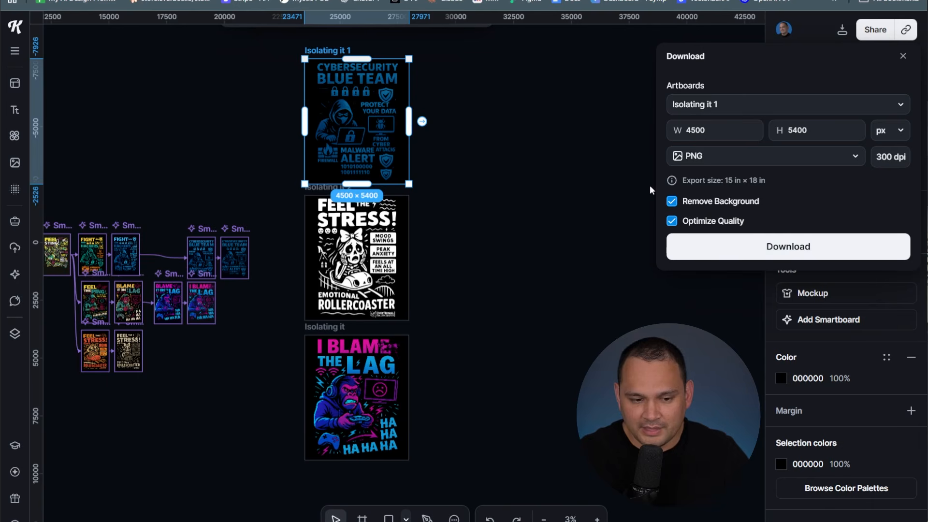
{"action": "left_click", "coordinate": [762, 250]}
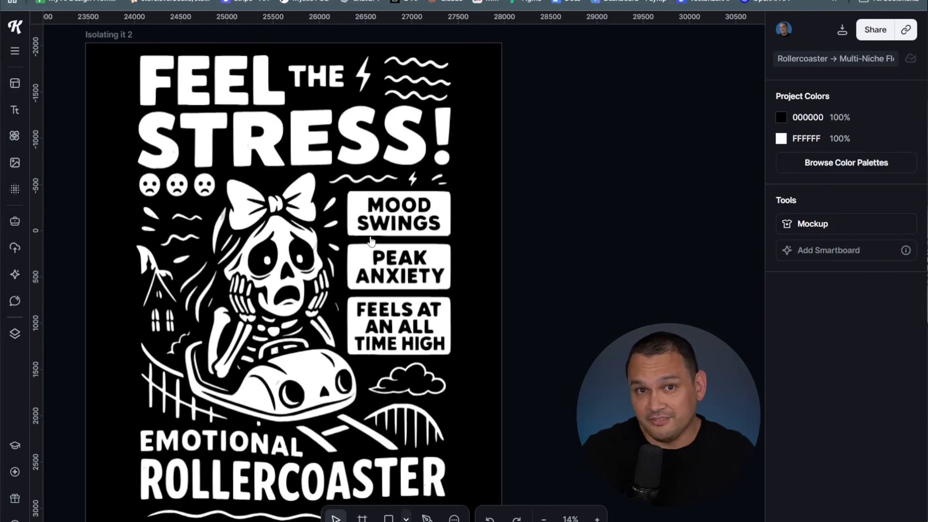
{"action": "scroll", "coordinate": [370, 238], "scroll_direction": "down", "scroll_amount": 3}
{"action": "scroll", "coordinate": [368, 237], "scroll_direction": "down", "scroll_amount": 3}
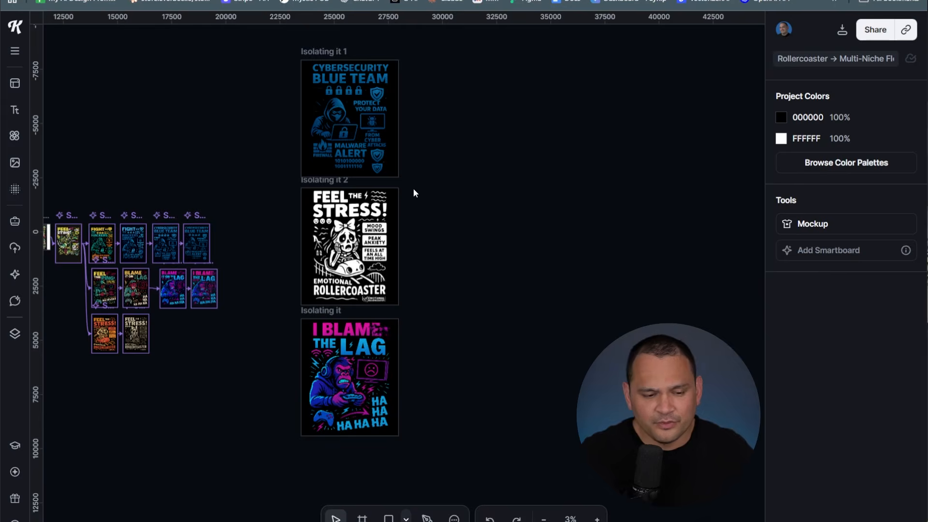
{"action": "scroll", "coordinate": [413, 188], "scroll_direction": "up", "scroll_amount": 1}
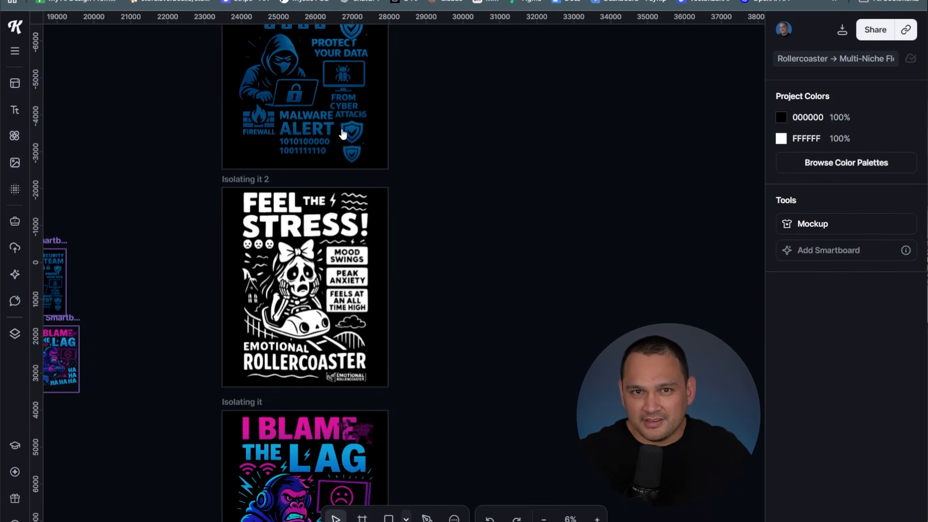